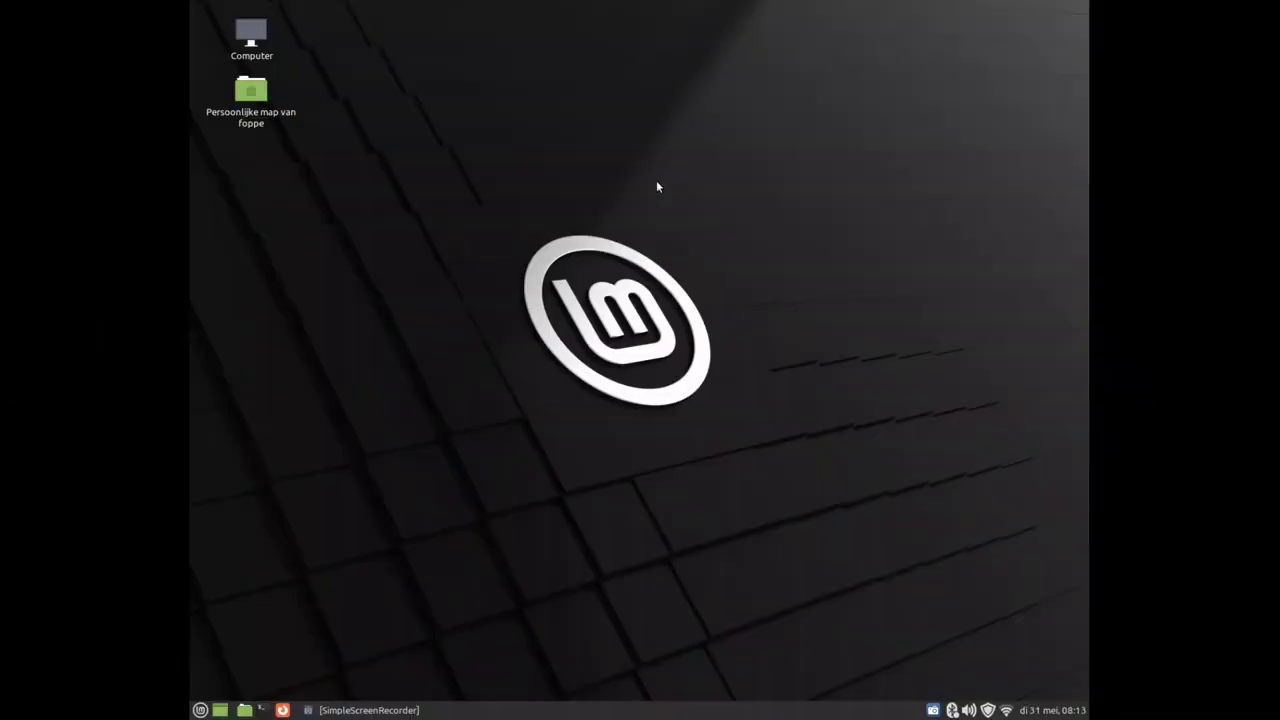
- Open a terminal and show the current swappiness value with cat /proc/sys/vm/swappiness
{"action": "left_click", "coordinate": [262, 710]}
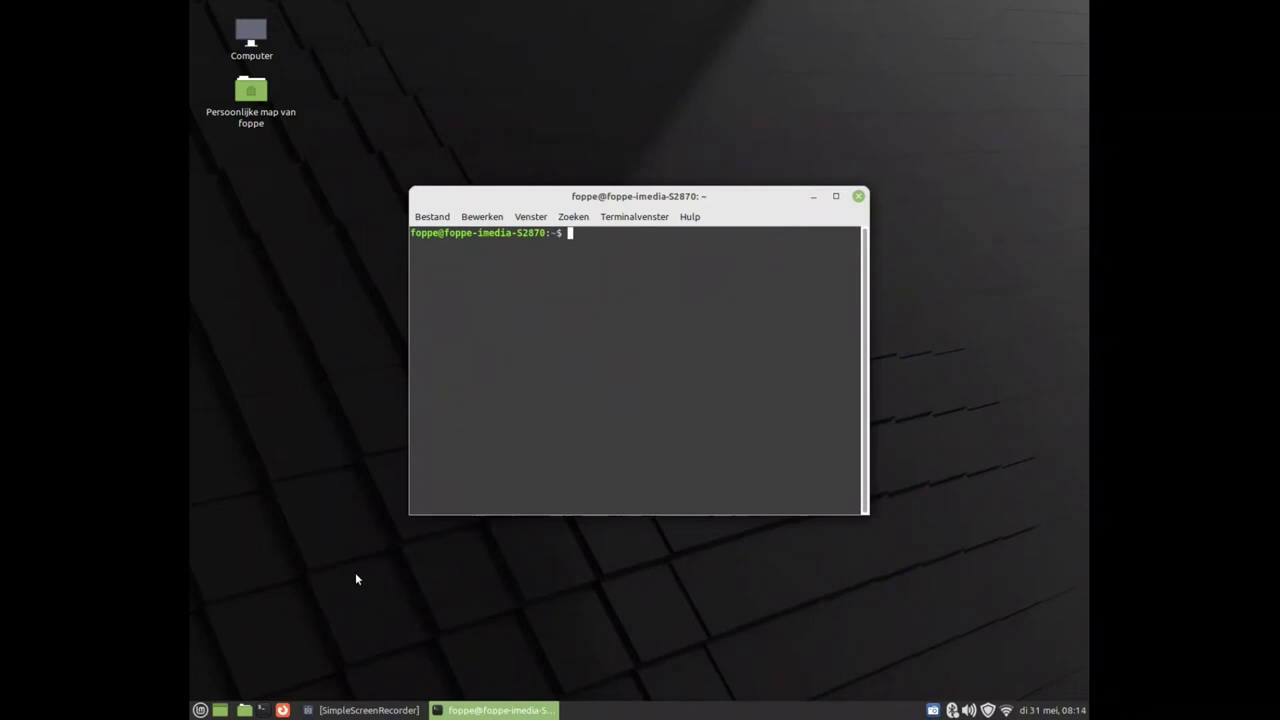
{"action": "type", "text": "cat /proc/sys/vm/"}
{"action": "type", "text": "wa"}
{"action": "key", "text": "BackSpace"}
{"action": "key", "text": "BackSpace"}
{"action": "type", "text": "swappines"}
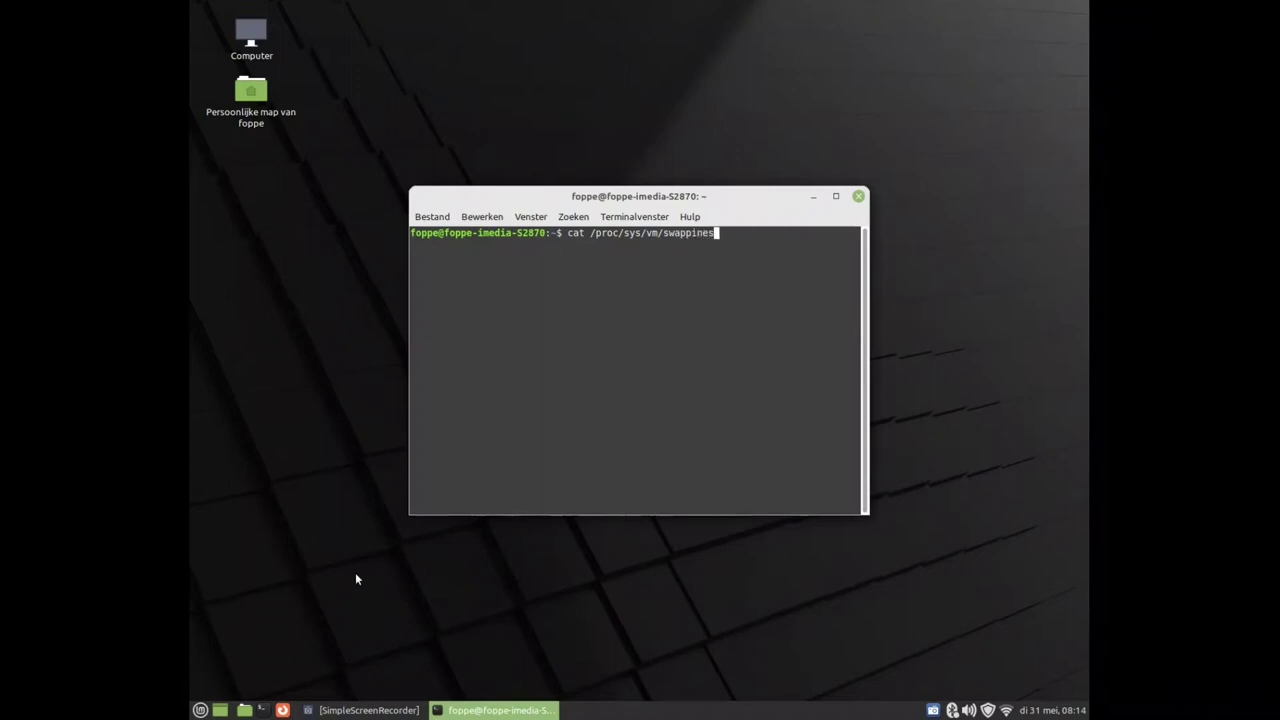
{"action": "type", "text": "s"}
{"action": "key", "text": "Return"}
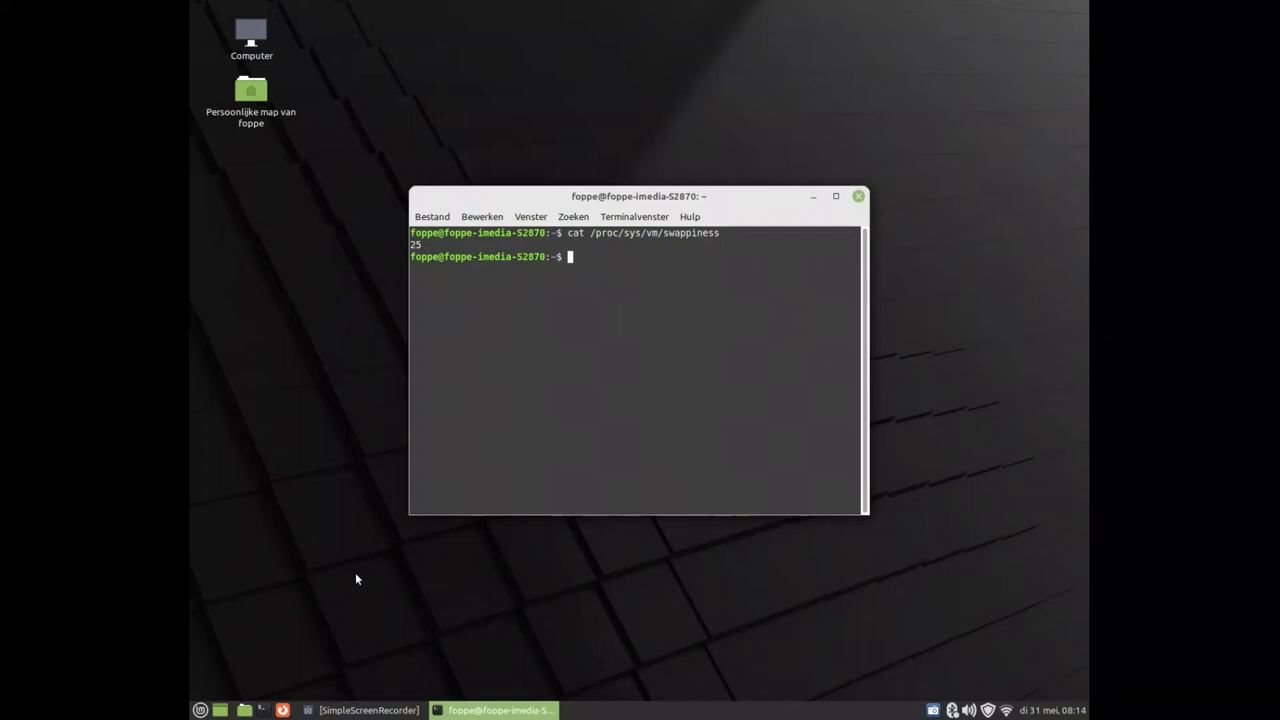
- Open admin:///etc/sysctl.conf in xed from the terminal and enter the account password for both authentication requests
{"action": "type", "text": "xed admin:///etc/sysctl.conf"}
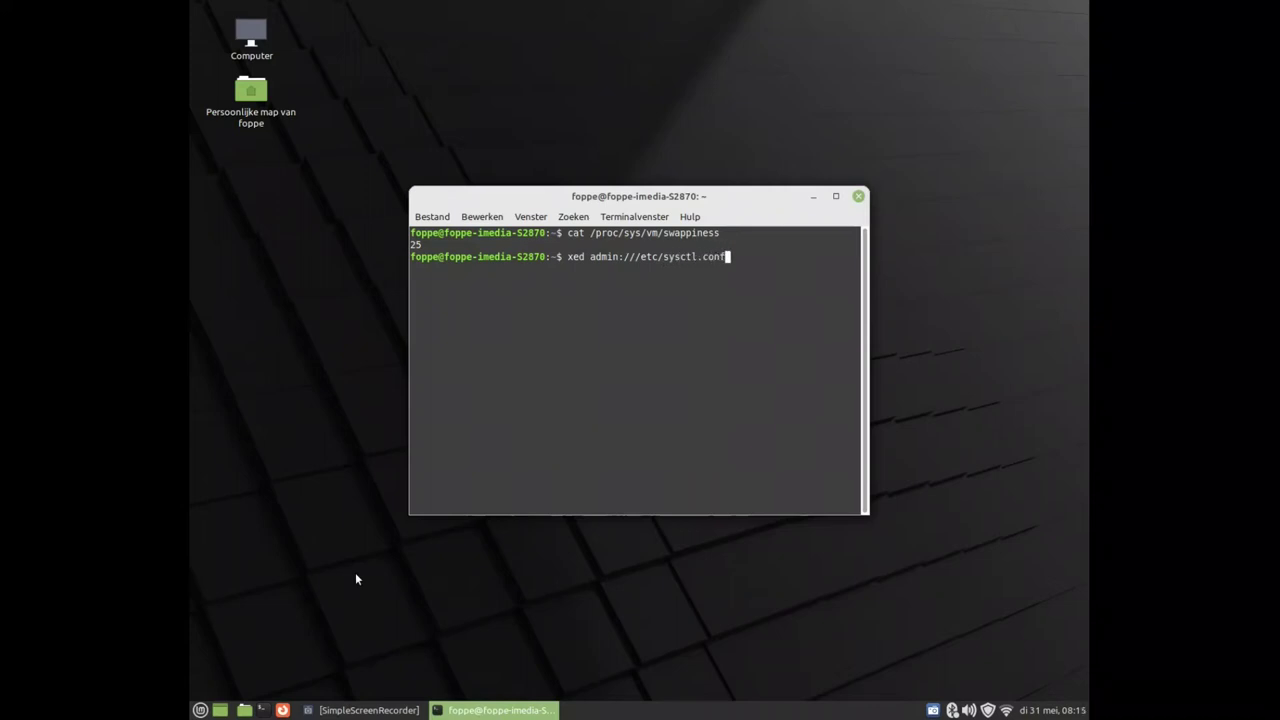
{"action": "key", "text": "Return"}
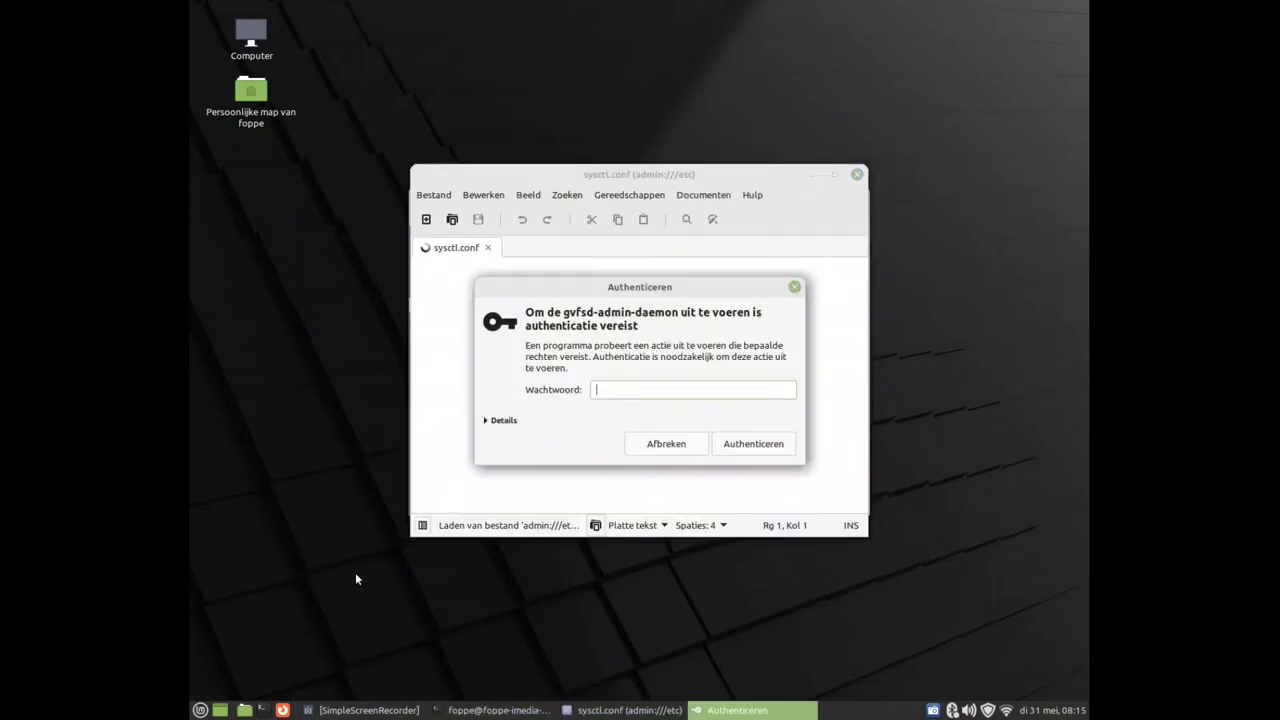
{"action": "type", "text": "••••"}
{"action": "key", "text": "Return"}
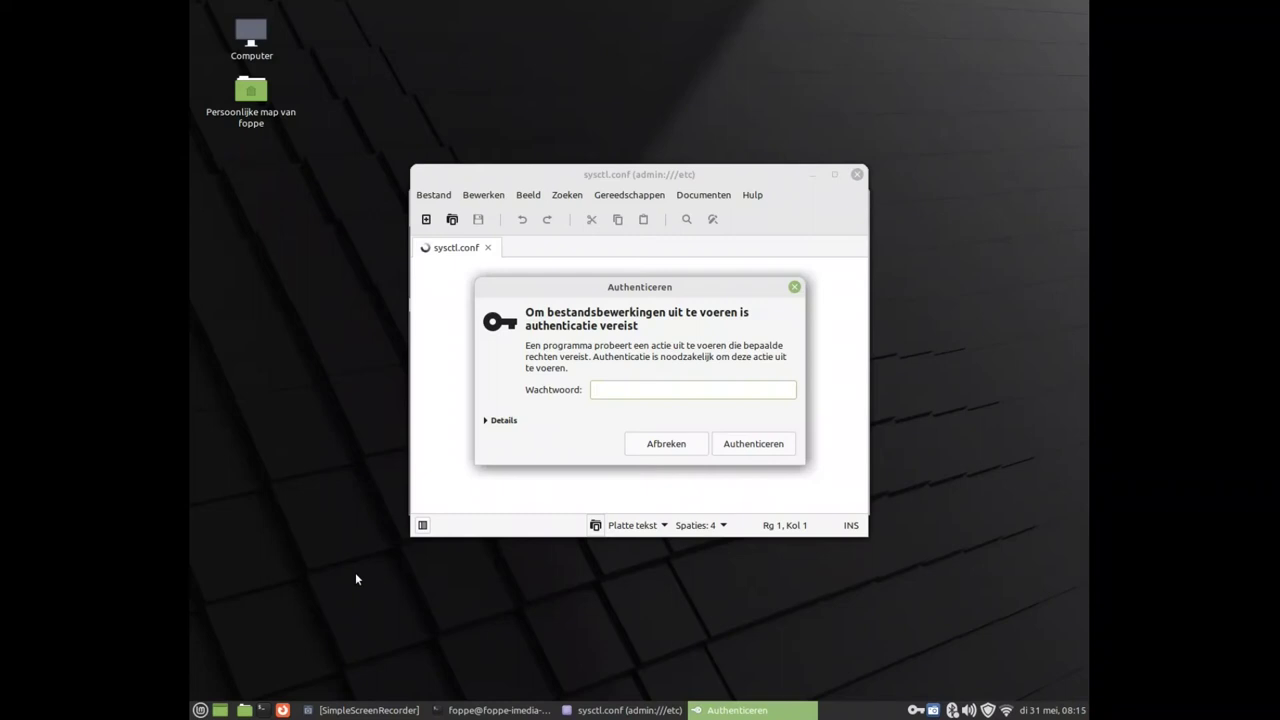
{"action": "type", "text": "••••"}
{"action": "key", "text": "Return"}
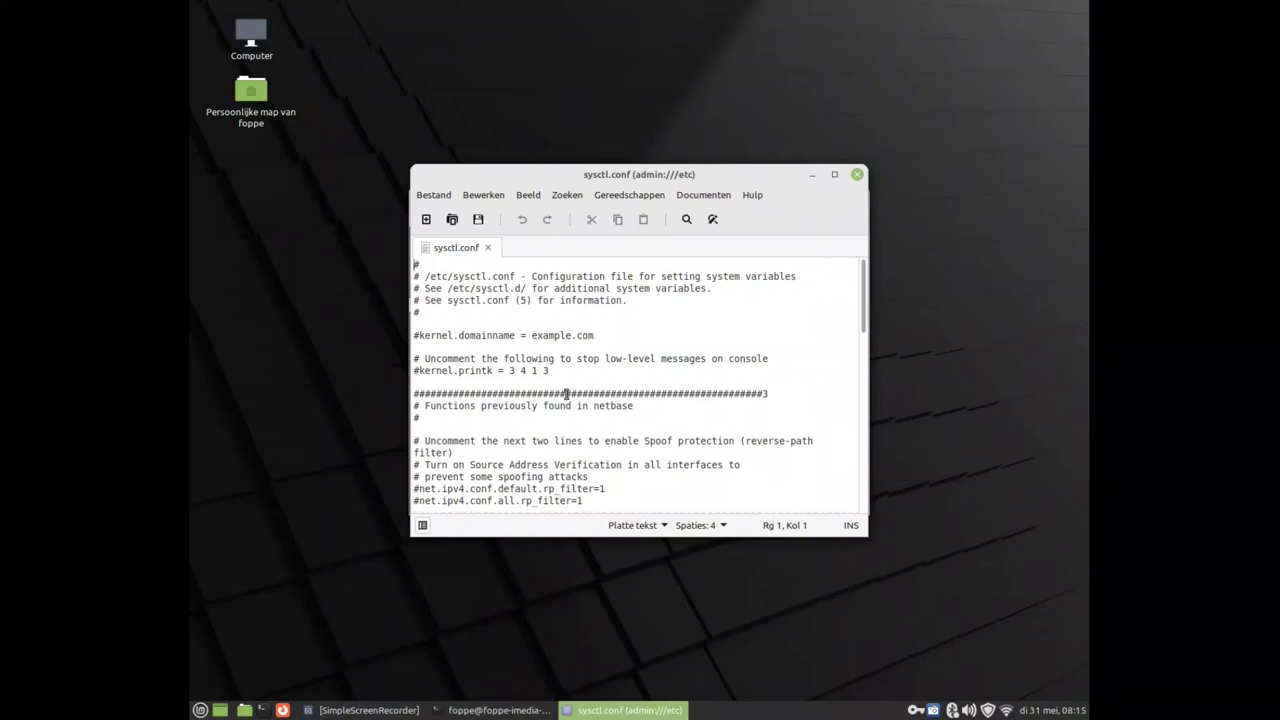
- Examine the swappiness lines at the end of sysctl.conf, and close the editor and the terminal
{"action": "scroll", "coordinate": [566, 393], "scroll_direction": "down", "scroll_amount": 8}
{"action": "scroll", "coordinate": [566, 393], "scroll_direction": "down", "scroll_amount": 7}
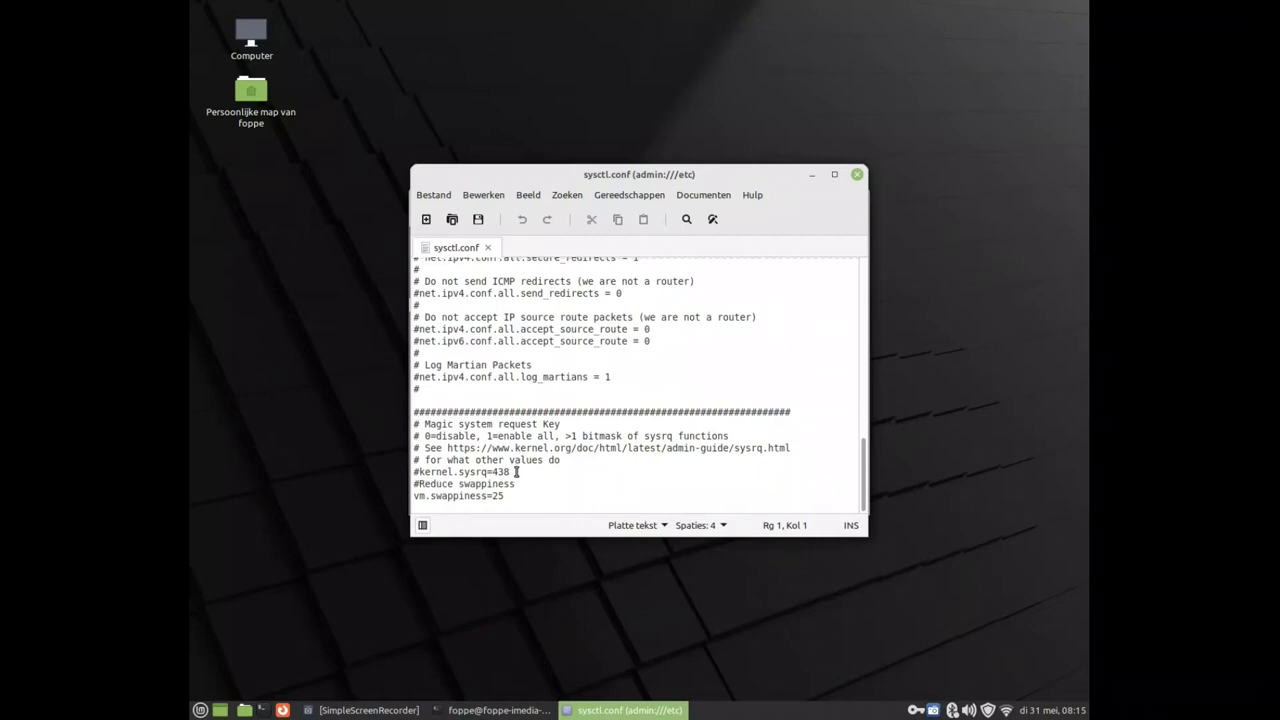
{"action": "left_click_drag", "start_coordinate": [513, 497], "coordinate": [416, 479]}
{"action": "left_click", "coordinate": [418, 497]}
{"action": "left_click", "coordinate": [527, 483]}
{"action": "left_click", "coordinate": [416, 479]}
{"action": "left_click", "coordinate": [856, 175]}
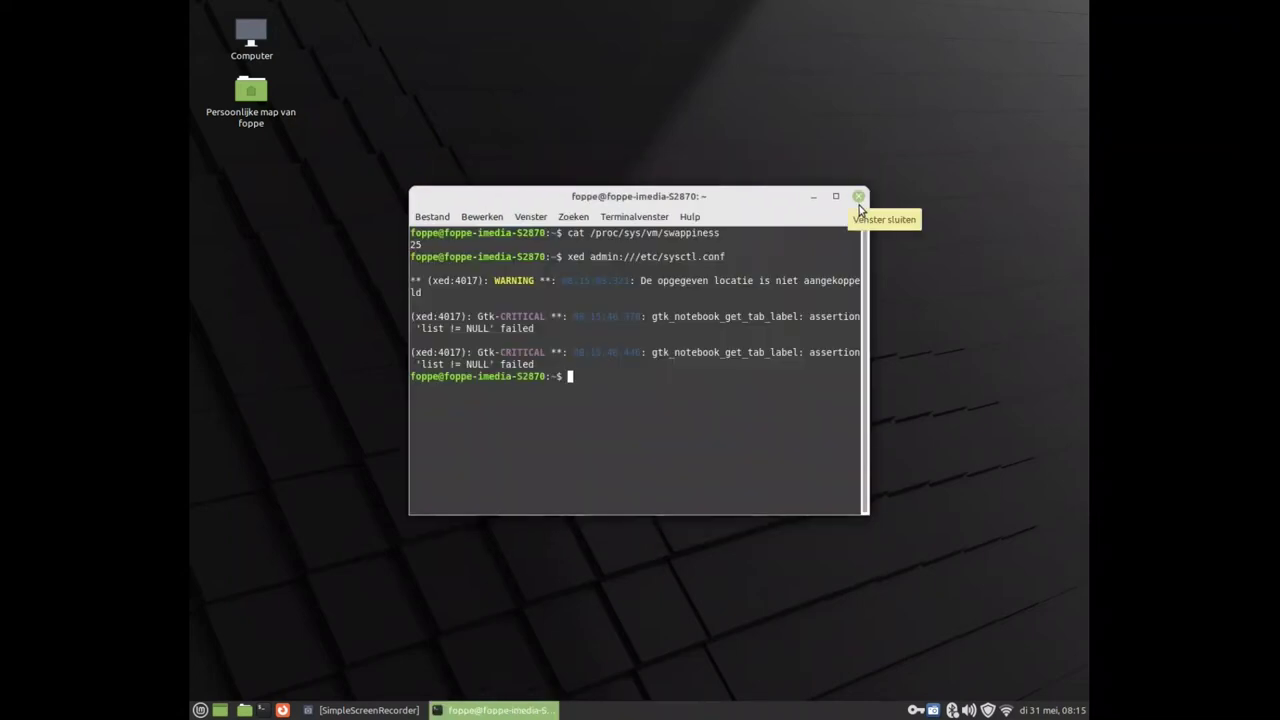
{"action": "left_click", "coordinate": [859, 198]}
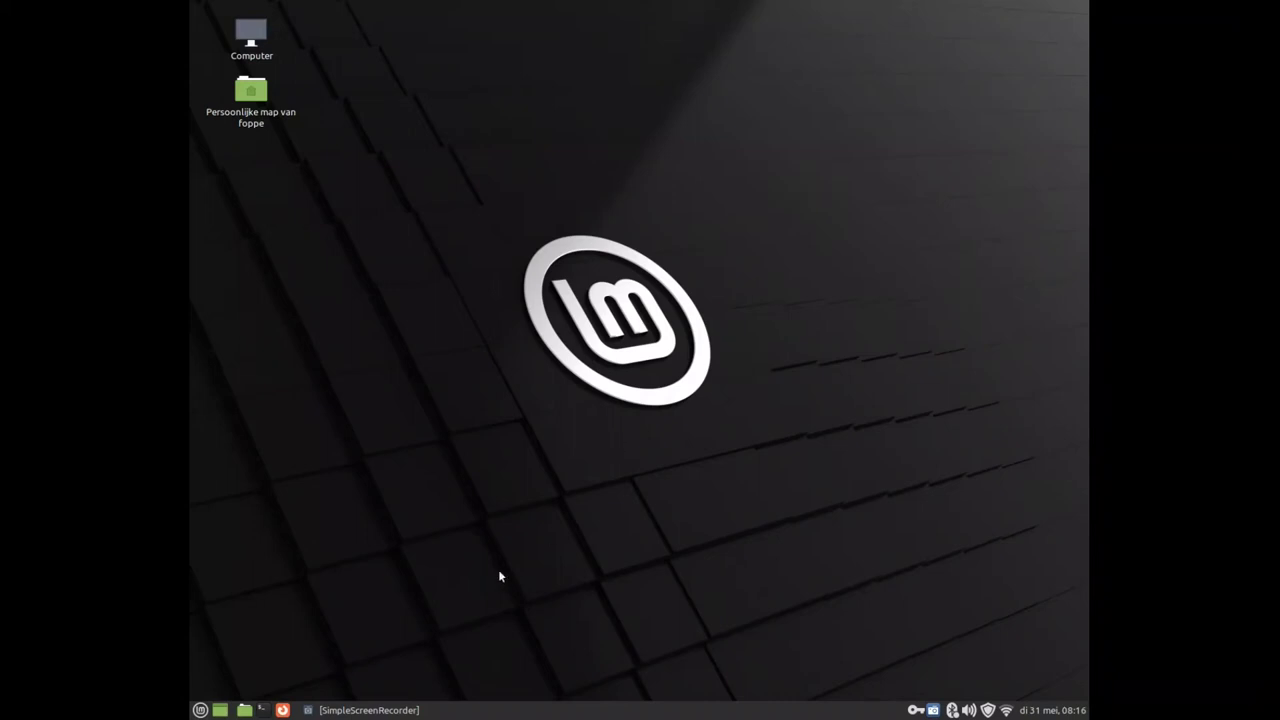
{"action": "left_click", "coordinate": [200, 710]}
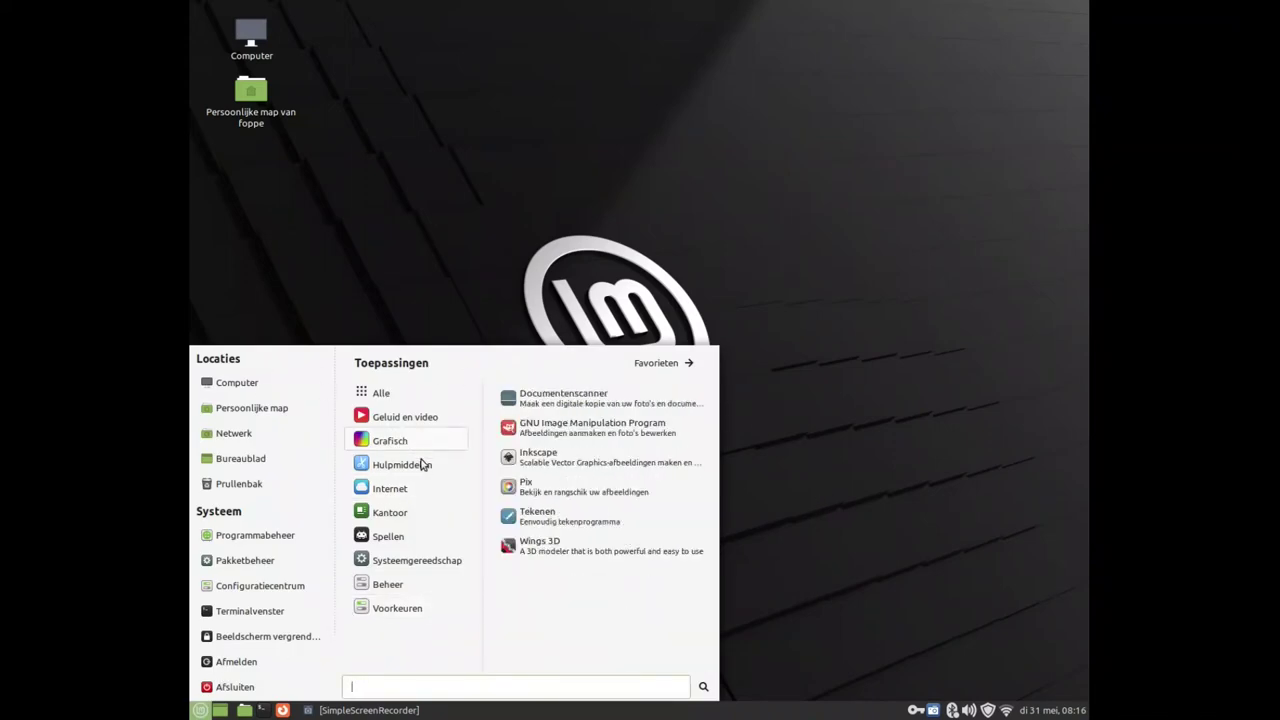
{"action": "mouse_move", "coordinate": [420, 470]}
{"action": "mouse_move", "coordinate": [410, 491]}
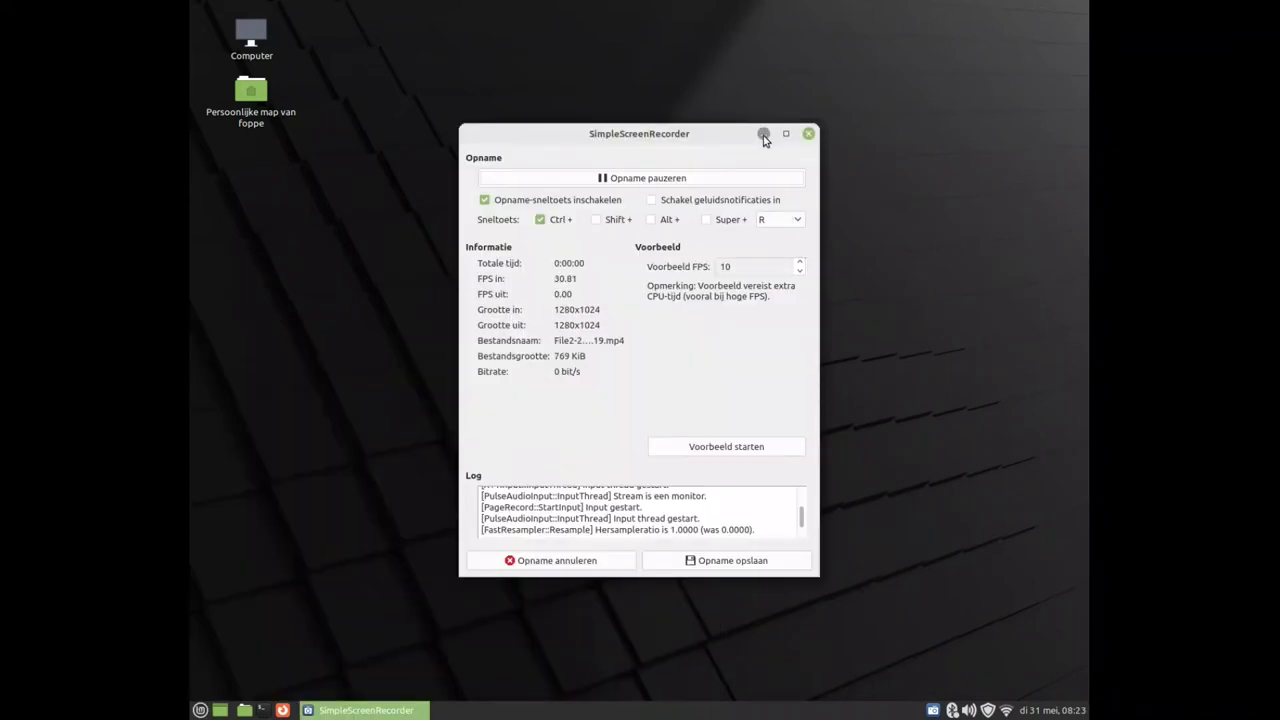
- Minimize the screen recorder and open the startup applications preferences (Opstarttoepassingen)
{"action": "left_click", "coordinate": [763, 130]}
{"action": "left_click", "coordinate": [200, 710]}
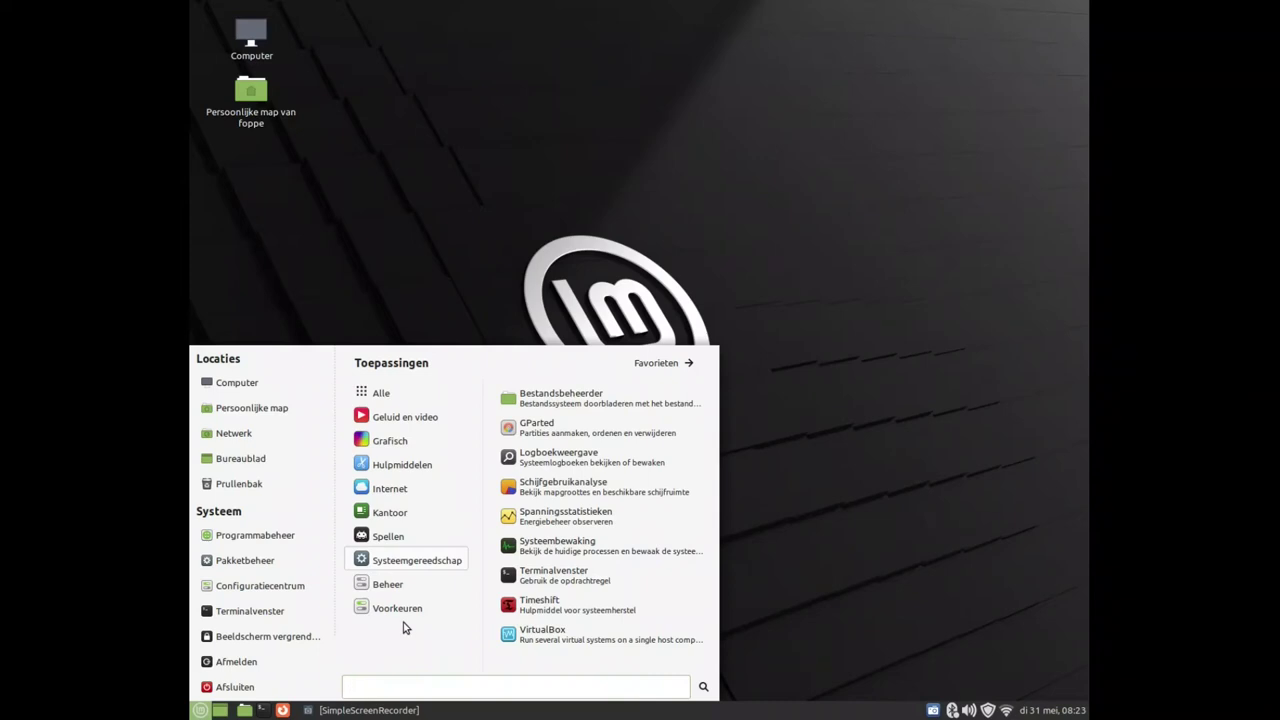
{"action": "mouse_move", "coordinate": [399, 612]}
{"action": "scroll", "coordinate": [533, 596], "scroll_direction": "down", "scroll_amount": 3}
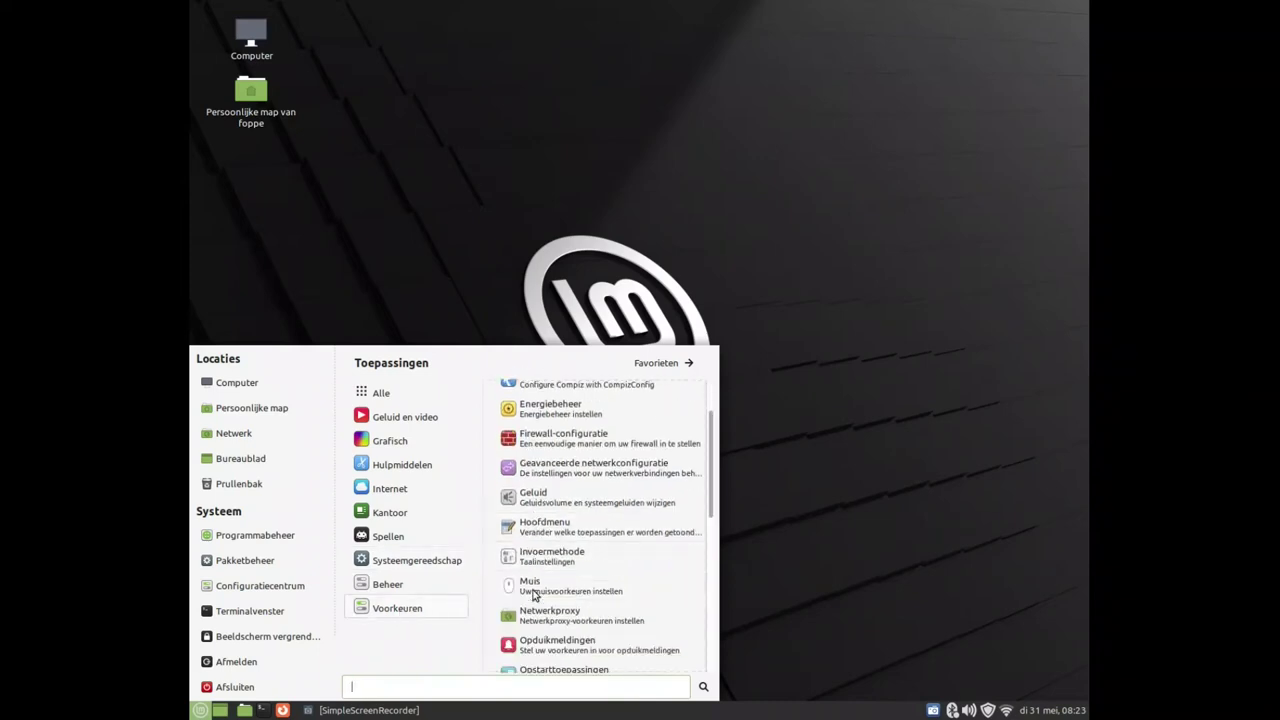
{"action": "left_click", "coordinate": [533, 596]}
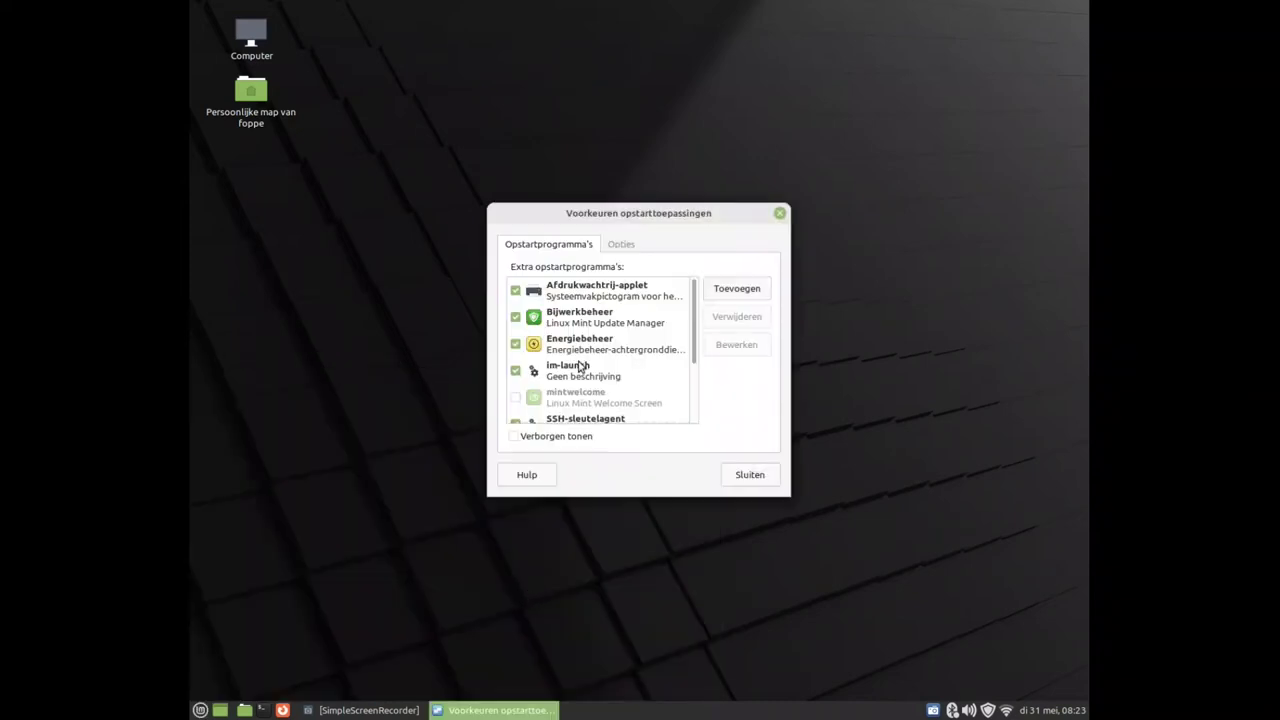
- Review the startup programs, including mintwelcome, Systeemrapporten and Support for NVIDIA Prime, and close the preferences
{"action": "scroll", "coordinate": [573, 368], "scroll_direction": "down", "scroll_amount": 5}
{"action": "scroll", "coordinate": [573, 368], "scroll_direction": "up", "scroll_amount": 5}
{"action": "scroll", "coordinate": [520, 298], "scroll_direction": "down", "scroll_amount": 3}
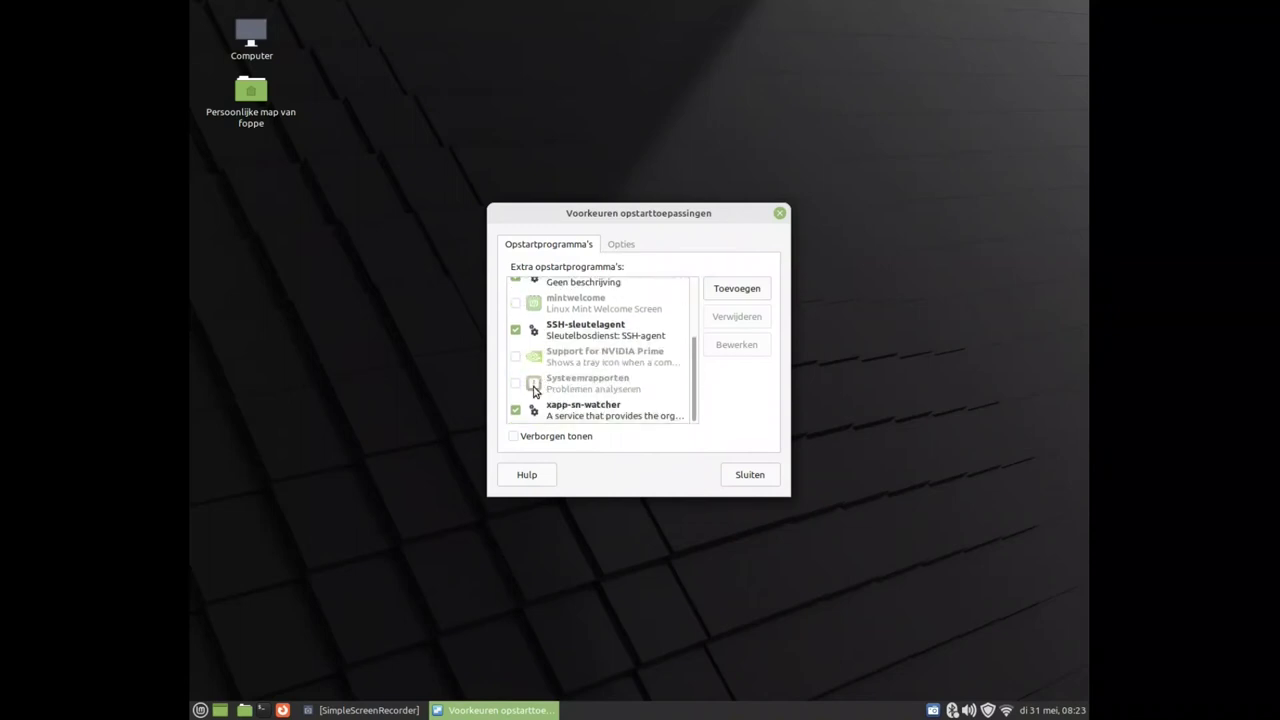
{"action": "scroll", "coordinate": [525, 385], "scroll_direction": "up", "scroll_amount": 3}
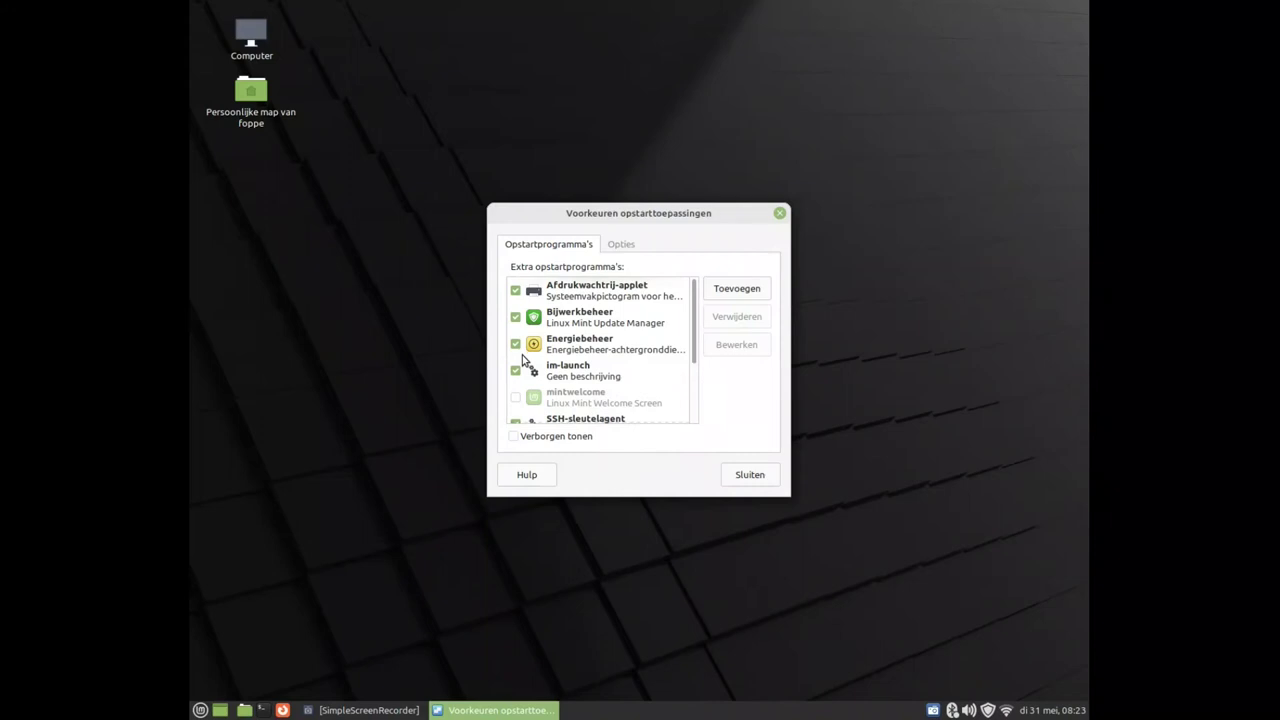
{"action": "left_click", "coordinate": [553, 400]}
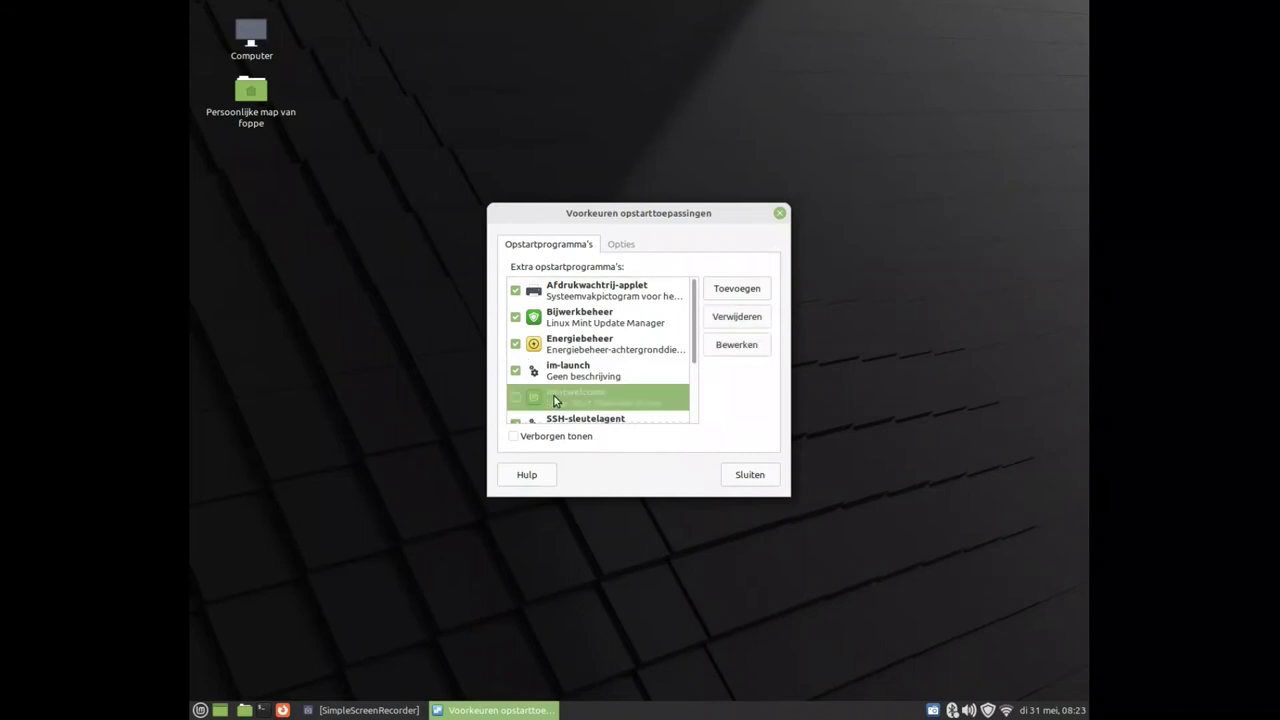
{"action": "scroll", "coordinate": [555, 400], "scroll_direction": "down", "scroll_amount": 2}
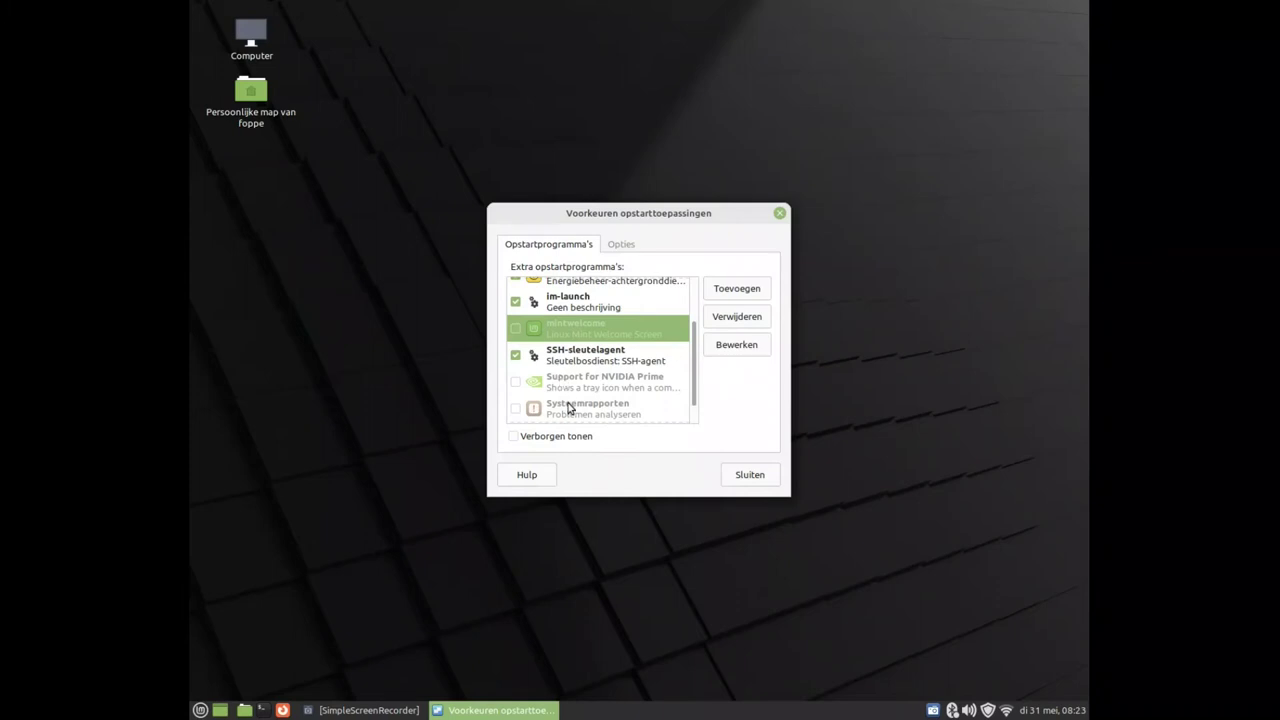
{"action": "left_click", "coordinate": [568, 407]}
{"action": "scroll", "coordinate": [568, 407], "scroll_direction": "down", "scroll_amount": 1}
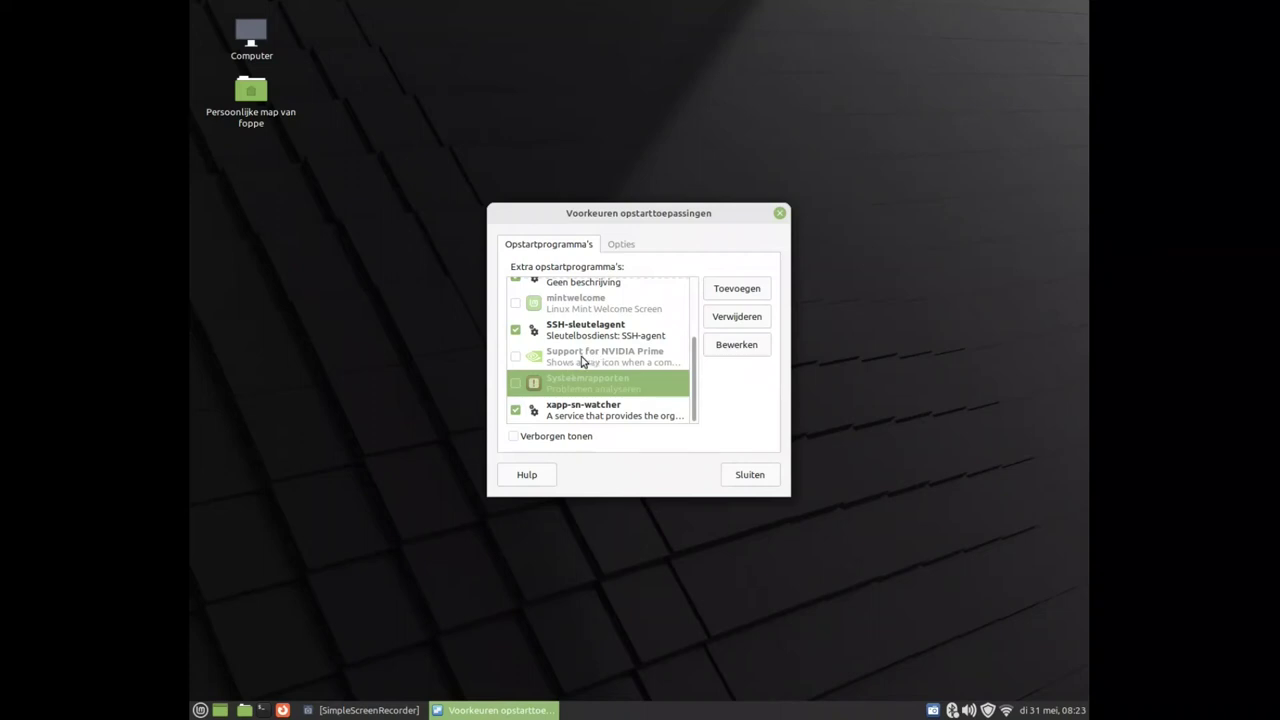
{"action": "left_click", "coordinate": [576, 362]}
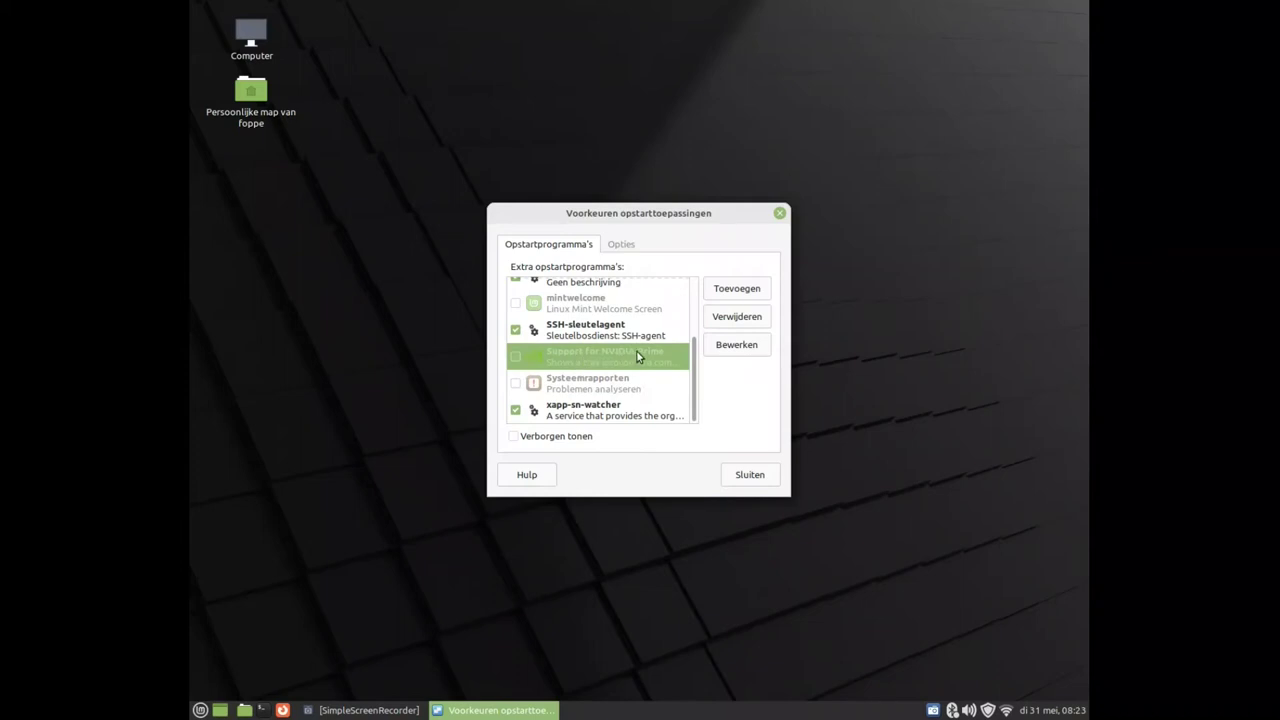
{"action": "left_click", "coordinate": [749, 475]}
- Open a terminal, minimize the screen recorder and run iwconfig to check the Wi-Fi card's power management
{"action": "left_click", "coordinate": [335, 710]}
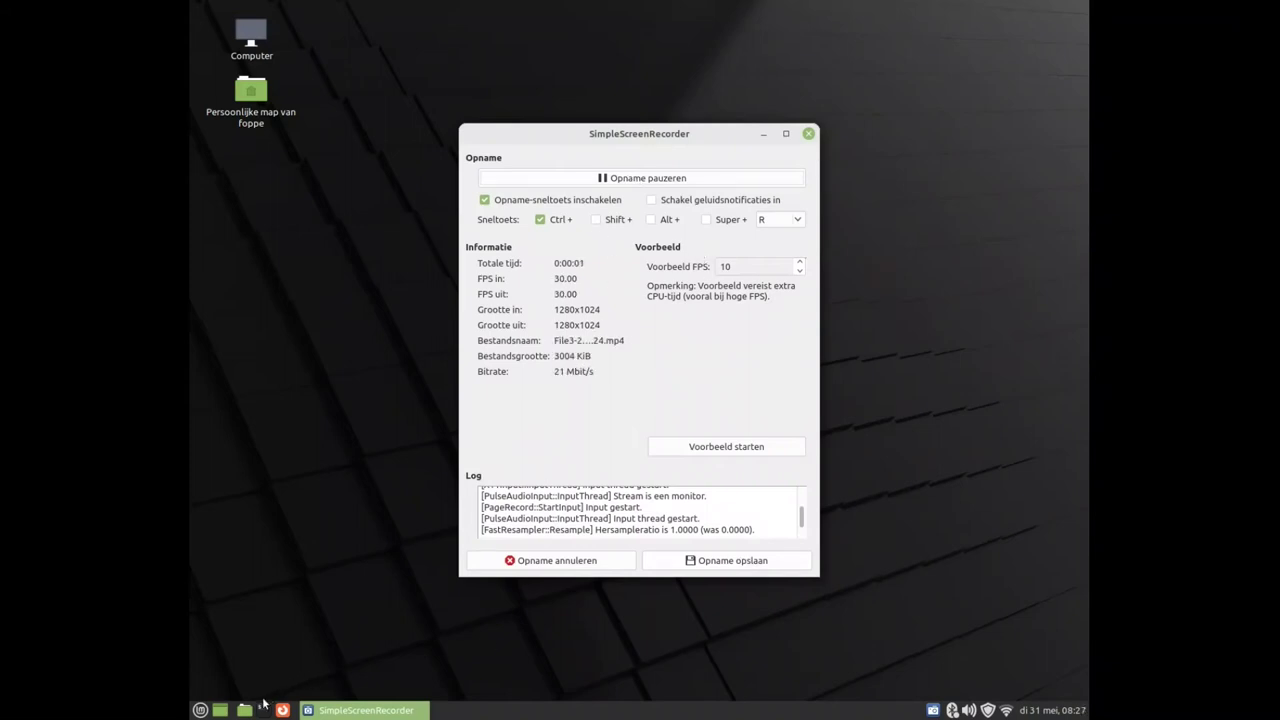
{"action": "left_click", "coordinate": [262, 710]}
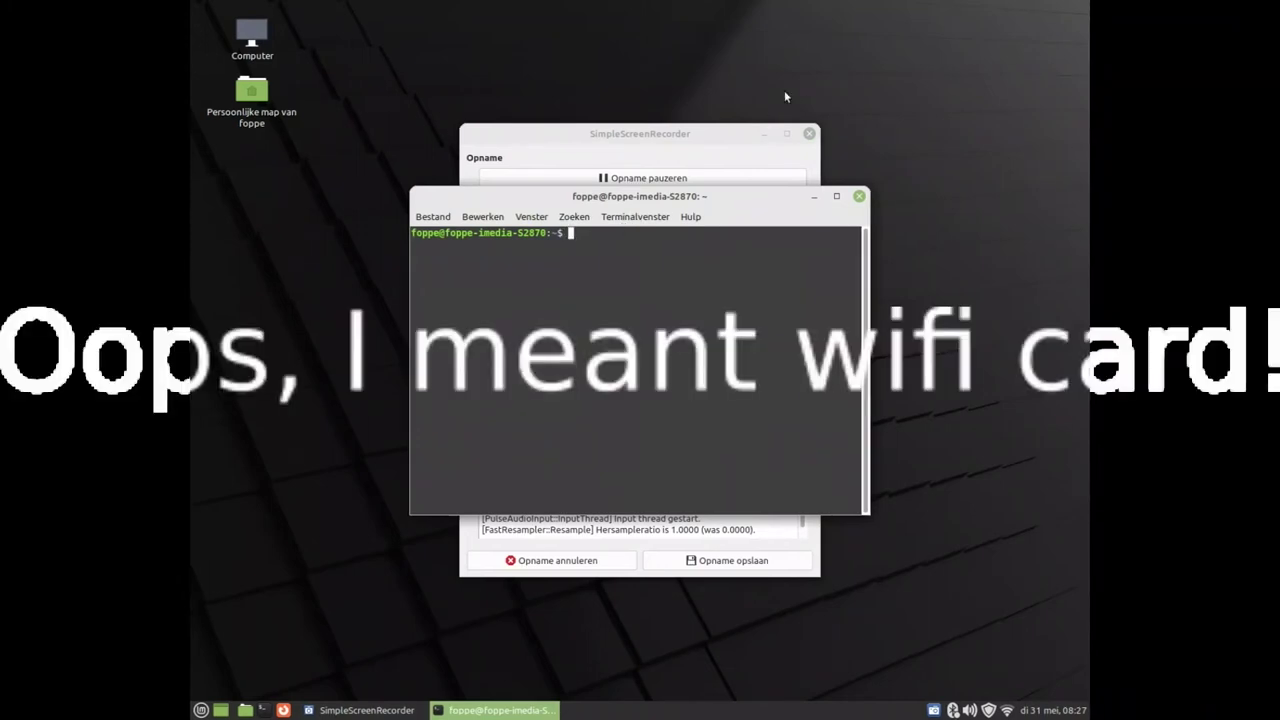
{"action": "left_click", "coordinate": [763, 133]}
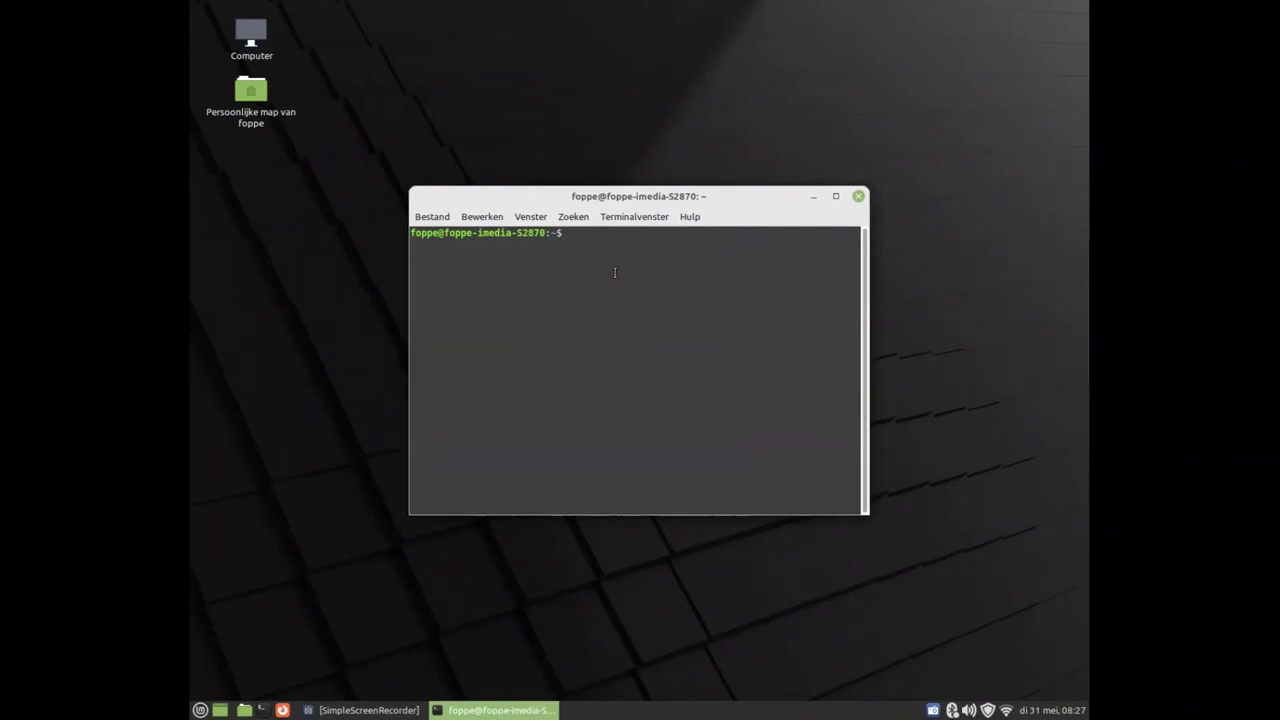
{"action": "type", "text": "iwconfig"}
{"action": "key", "text": "Return"}
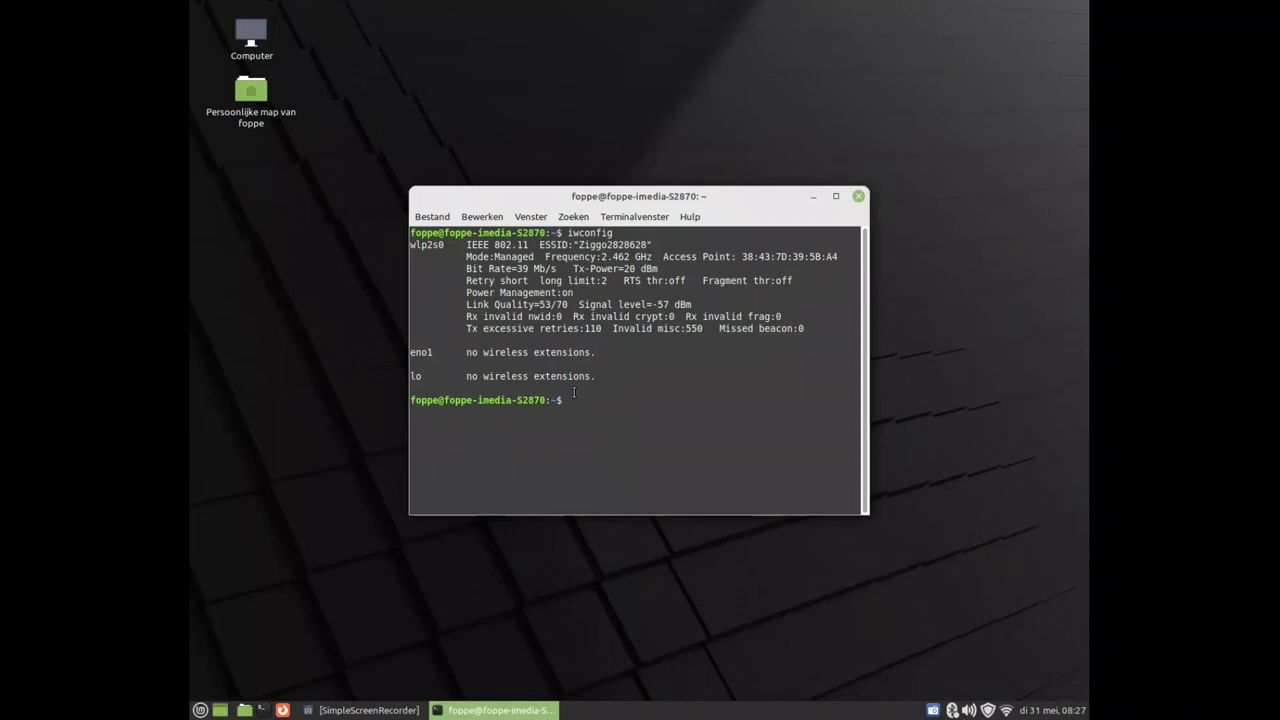
- Try to edit the NetworkManager/conf.d/default-wifi-powersave-on.conf file with a sed replacement command
{"action": "type", "text": "sudo sed -i 's/3/2' /etc/"}
{"action": "key", "text": "Up"}
{"action": "type", "text": "NetworkManager/conf"}
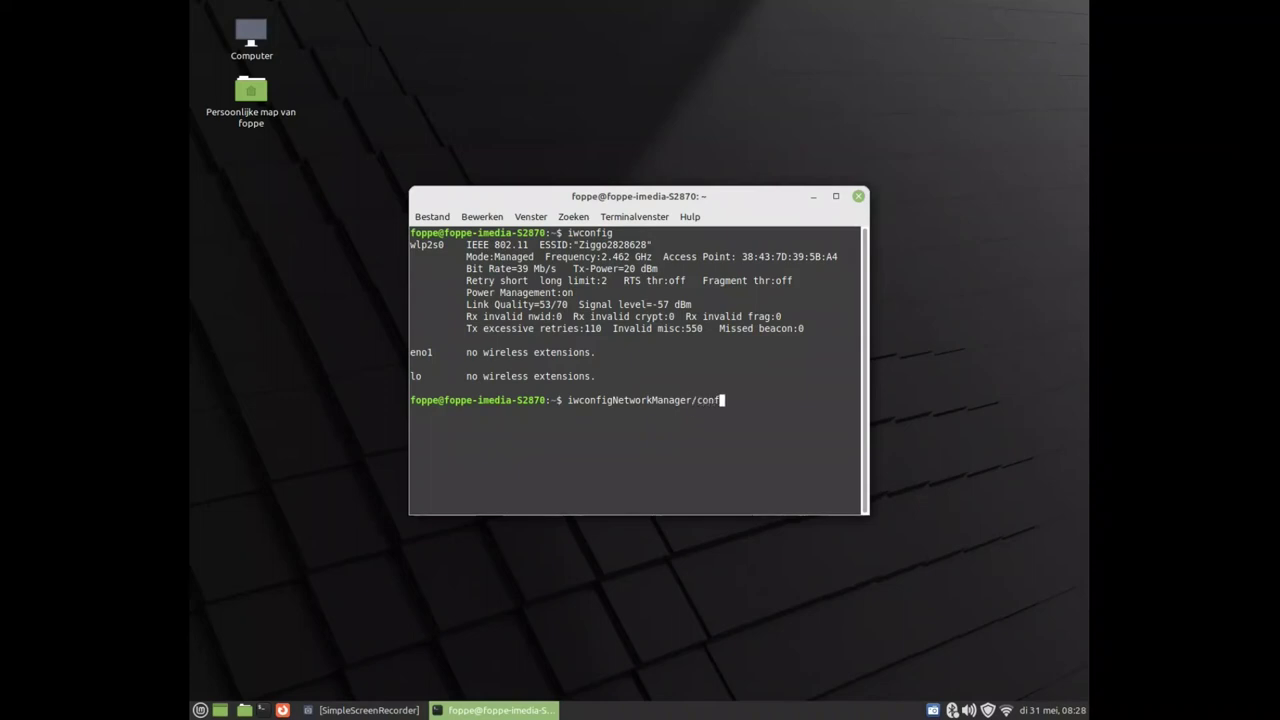
{"action": "type", "text": ".d/default-wifi-powersave-on.conf"}
{"action": "key", "text": "Return"}
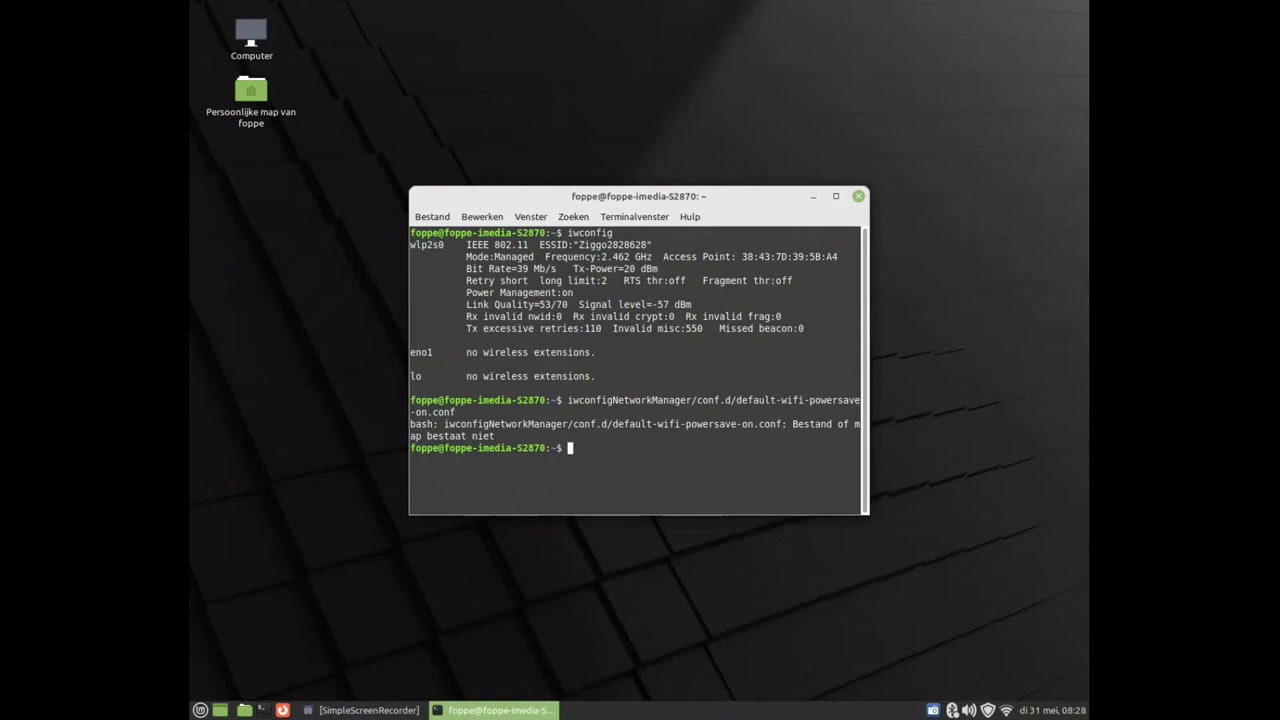
- Recall the previous command and replace its iwconfig prefix so the path reads /etc/NetworkManager/conf.d/default-wifi-powersave-on.conf
{"action": "key", "text": "Up"}
{"action": "key", "text": "Left"}
{"action": "key", "text": "Left"}
{"action": "key", "text": "Left"}
{"action": "key", "text": "Left"}
{"action": "key", "text": "Left"}
{"action": "key", "text": "Left"}
{"action": "key", "text": "Left"}
{"action": "key", "text": "Left"}
{"action": "key", "text": "Left"}
{"action": "key", "text": "Left"}
{"action": "key", "text": "Left"}
{"action": "key", "text": "Left"}
{"action": "key", "text": "Left"}
{"action": "key", "text": "Left"}
{"action": "key", "text": "Left"}
{"action": "key", "text": "Left"}
{"action": "key", "text": "Left"}
{"action": "key", "text": "Left"}
{"action": "key", "text": "Left"}
{"action": "key", "text": "Left"}
{"action": "key", "text": "Left"}
{"action": "key", "text": "Left"}
{"action": "key", "text": "Left"}
{"action": "key", "text": "Left"}
{"action": "key", "text": "Left"}
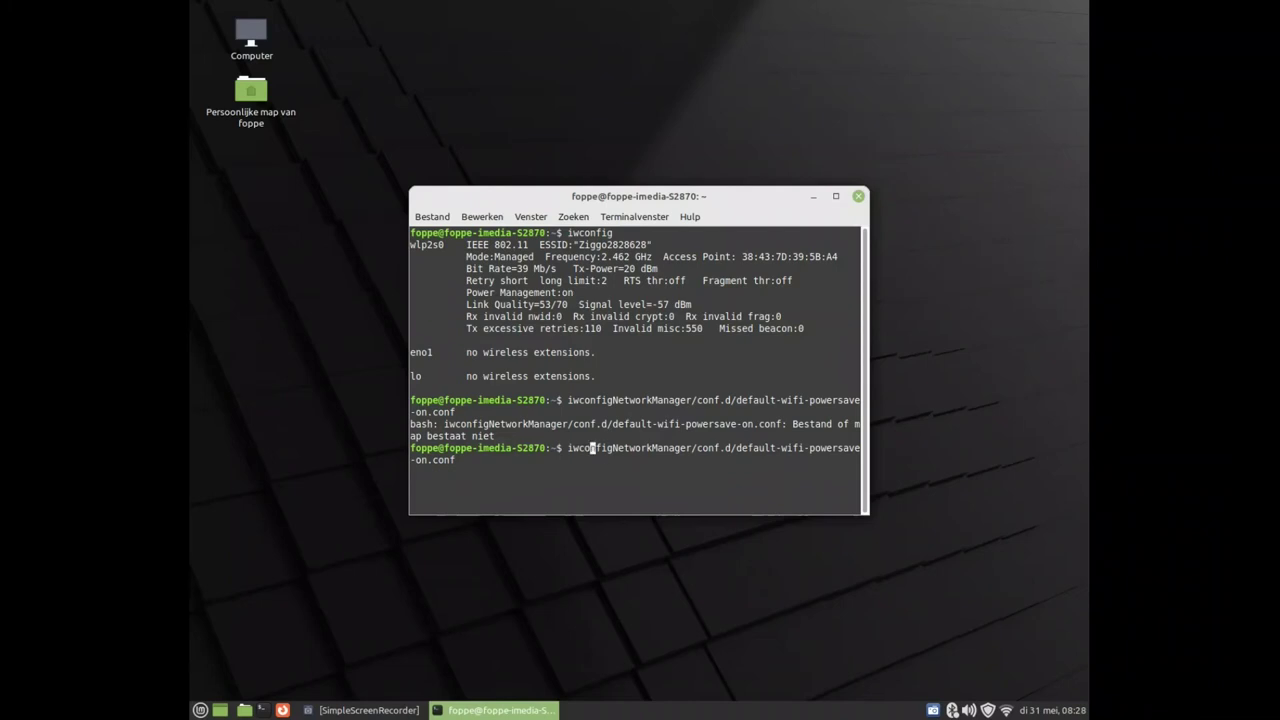
{"action": "key", "text": "Right"}
{"action": "key", "text": "BackSpace"}
{"action": "key", "text": "BackSpace"}
{"action": "key", "text": "BackSpace"}
{"action": "key", "text": "BackSpace"}
{"action": "key", "text": "BackSpace"}
{"action": "key", "text": "BackSpace"}
{"action": "key", "text": "BackSpace"}
{"action": "key", "text": "BackSpace"}
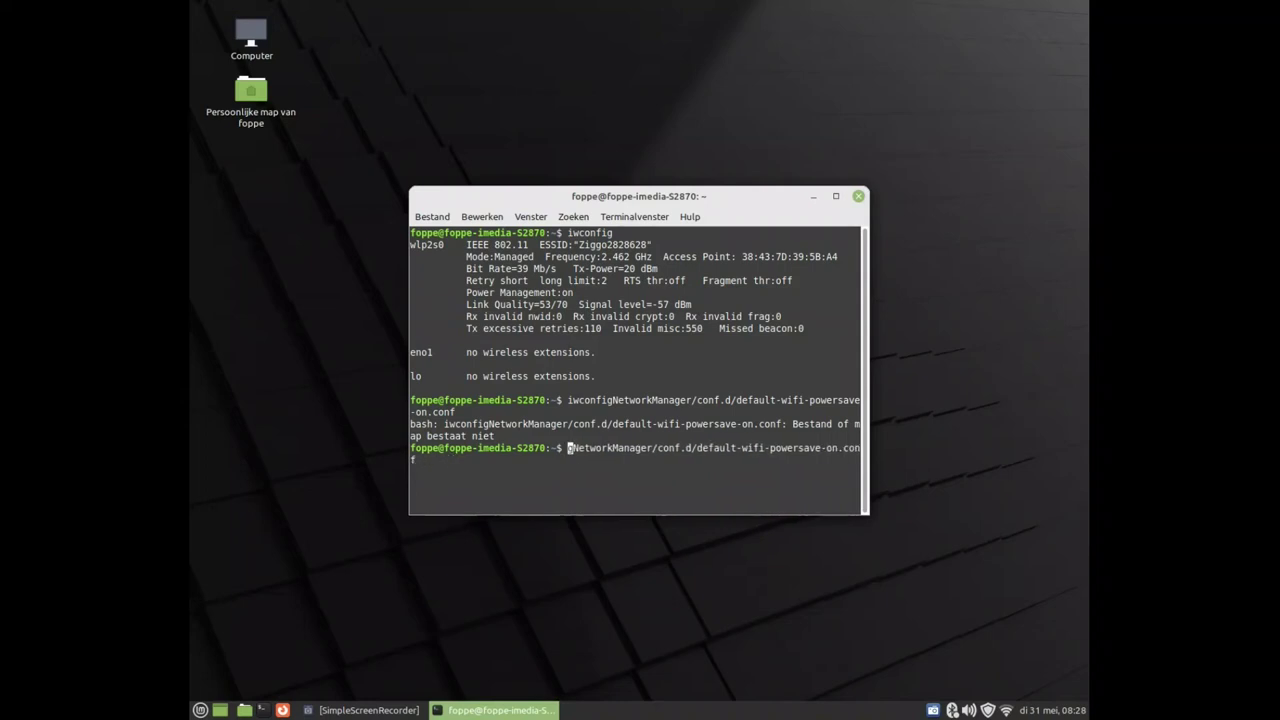
{"action": "type", "text": "g"}
{"action": "key", "text": "BackSpace"}
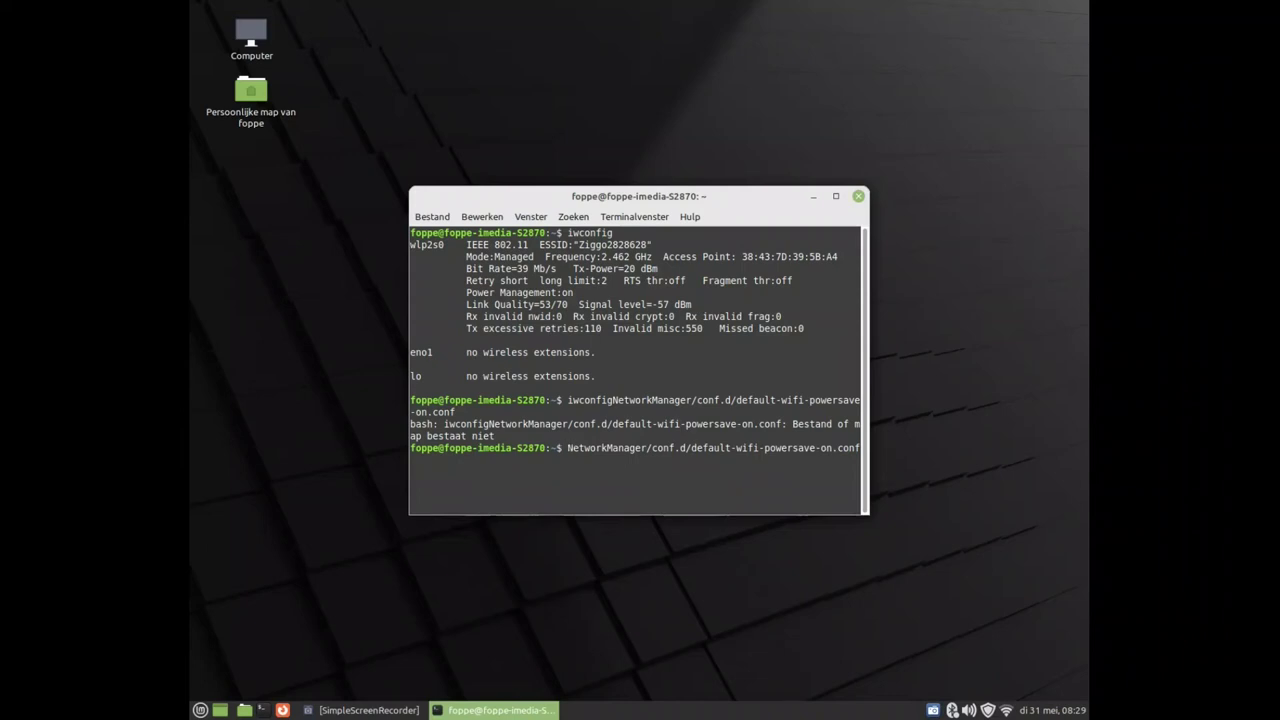
{"action": "type", "text": "/"}
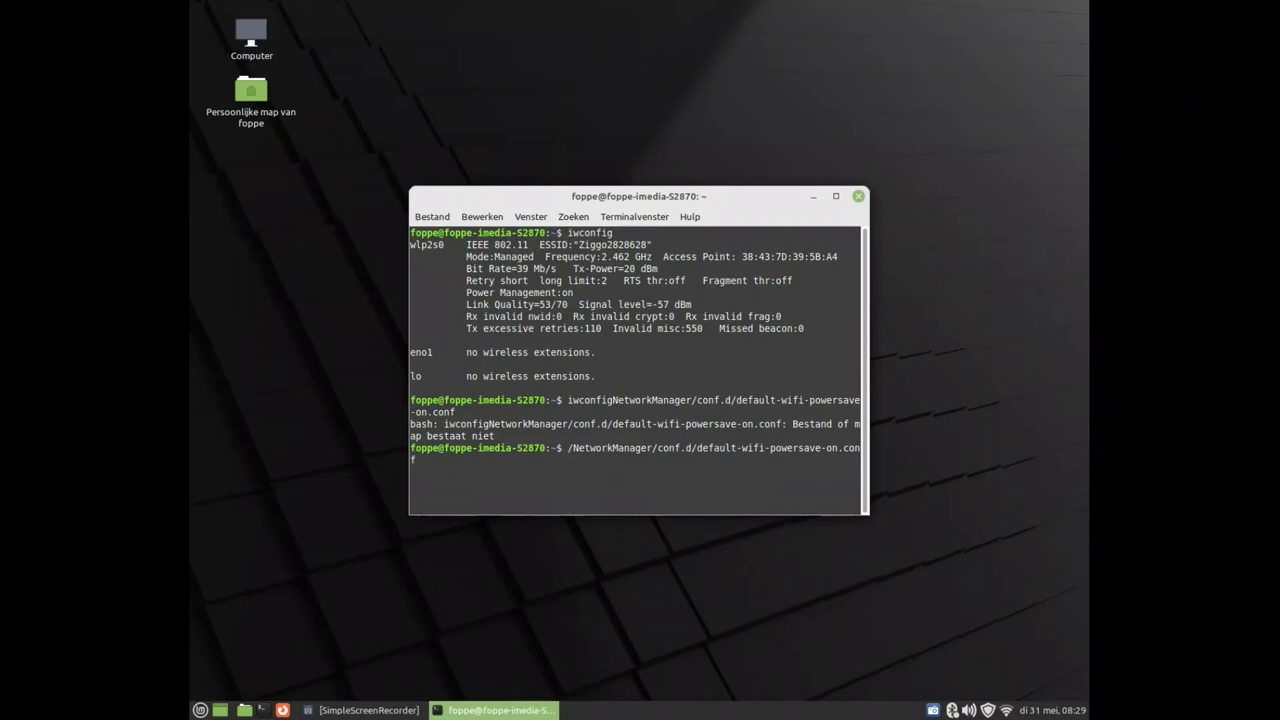
{"action": "type", "text": "etc"}
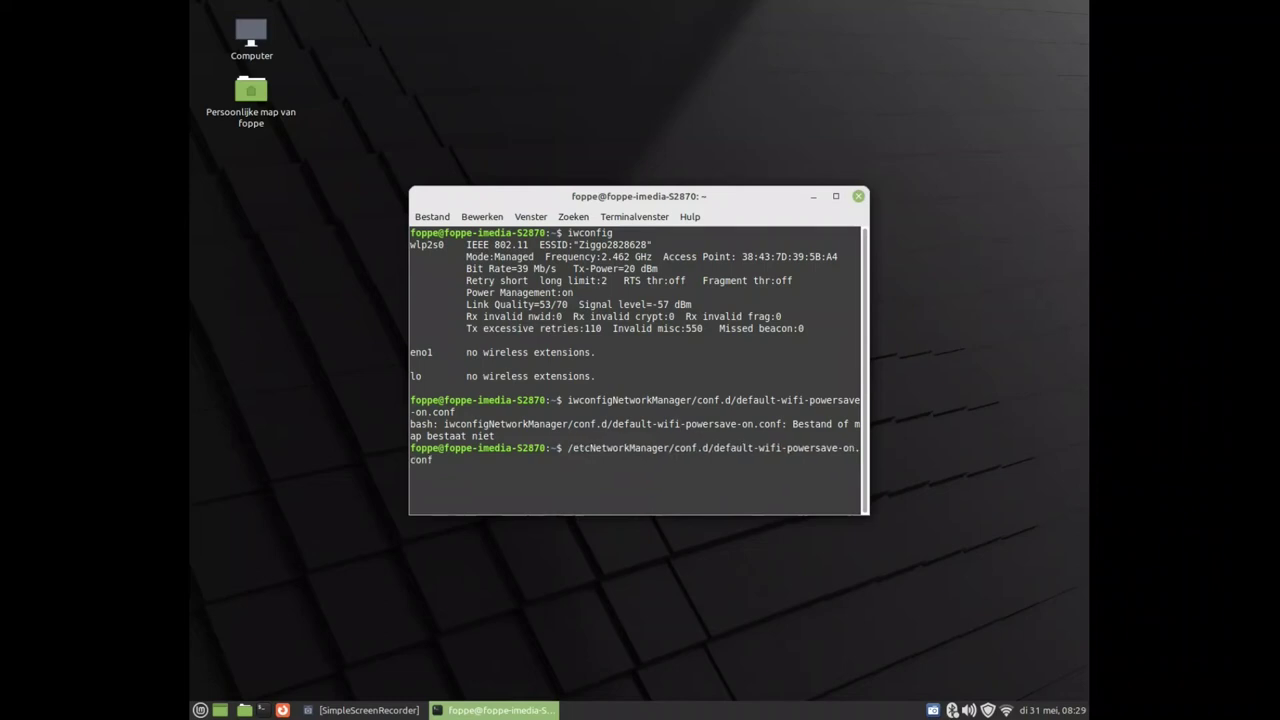
{"action": "type", "text": "/"}
- Prefix the default-wifi-powersave-on.conf path with sudo sed -i 's/3/2/' to complete the replacement command
{"action": "key", "text": "Left"}
{"action": "key", "text": "Left"}
{"action": "key", "text": "Left"}
{"action": "key", "text": "Left"}
{"action": "key", "text": "Left"}
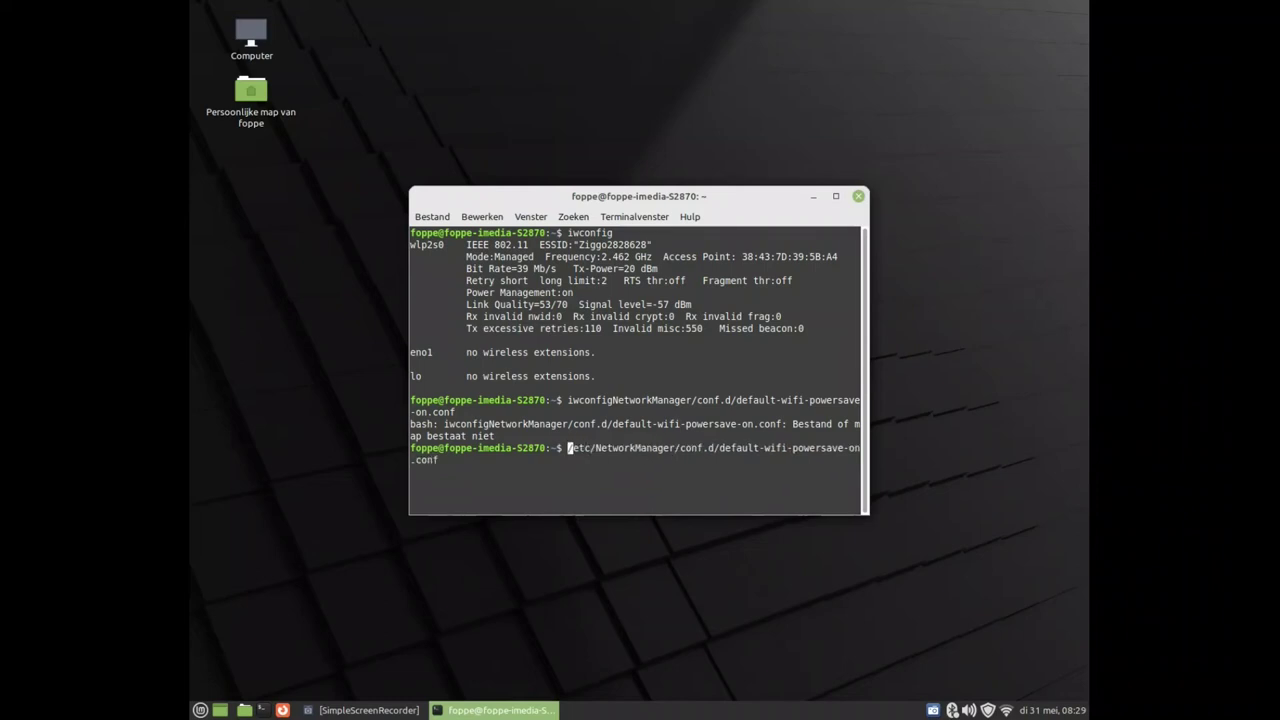
{"action": "type", "text": "sudo sed"}
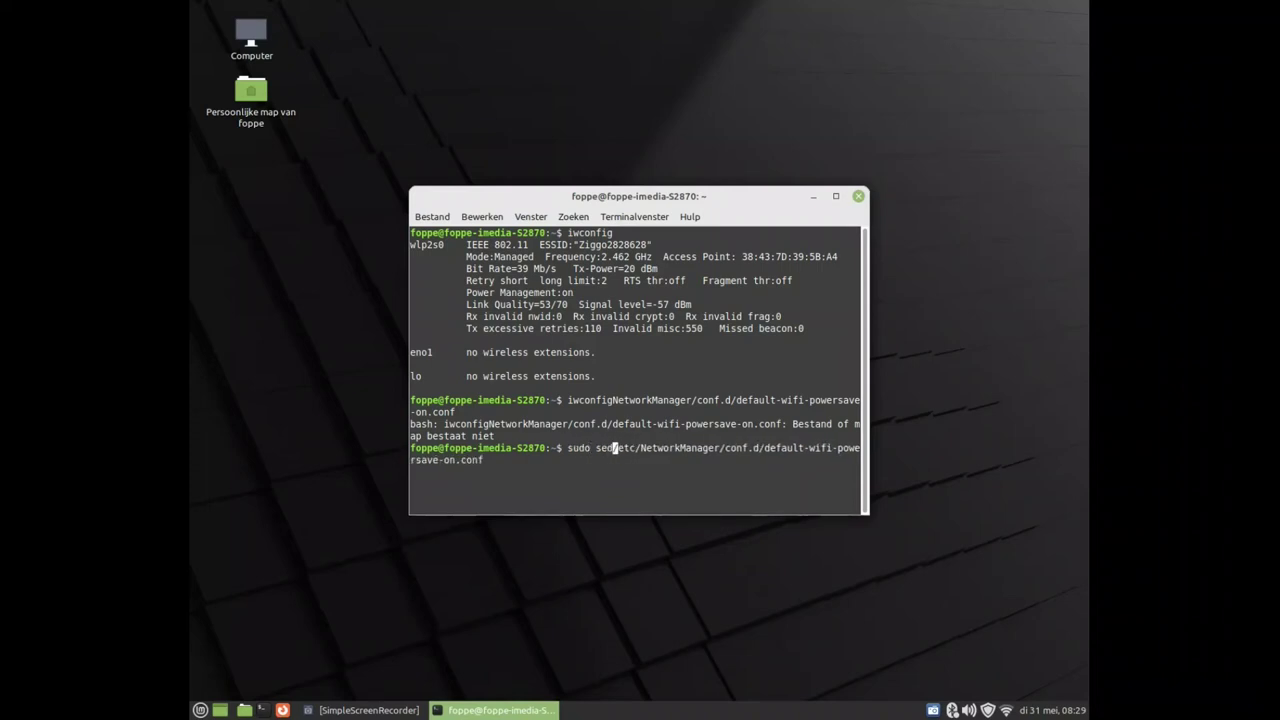
{"action": "type", "text": " -i"}
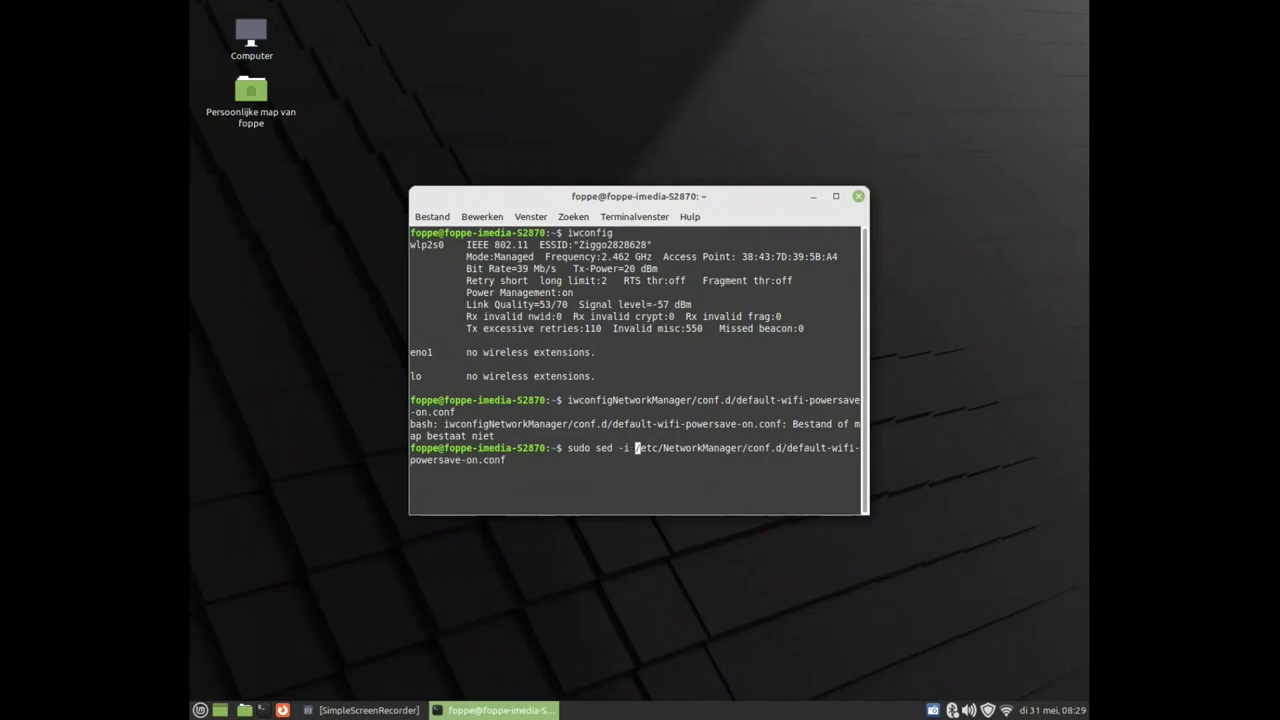
{"action": "type", "text": " 's/3"}
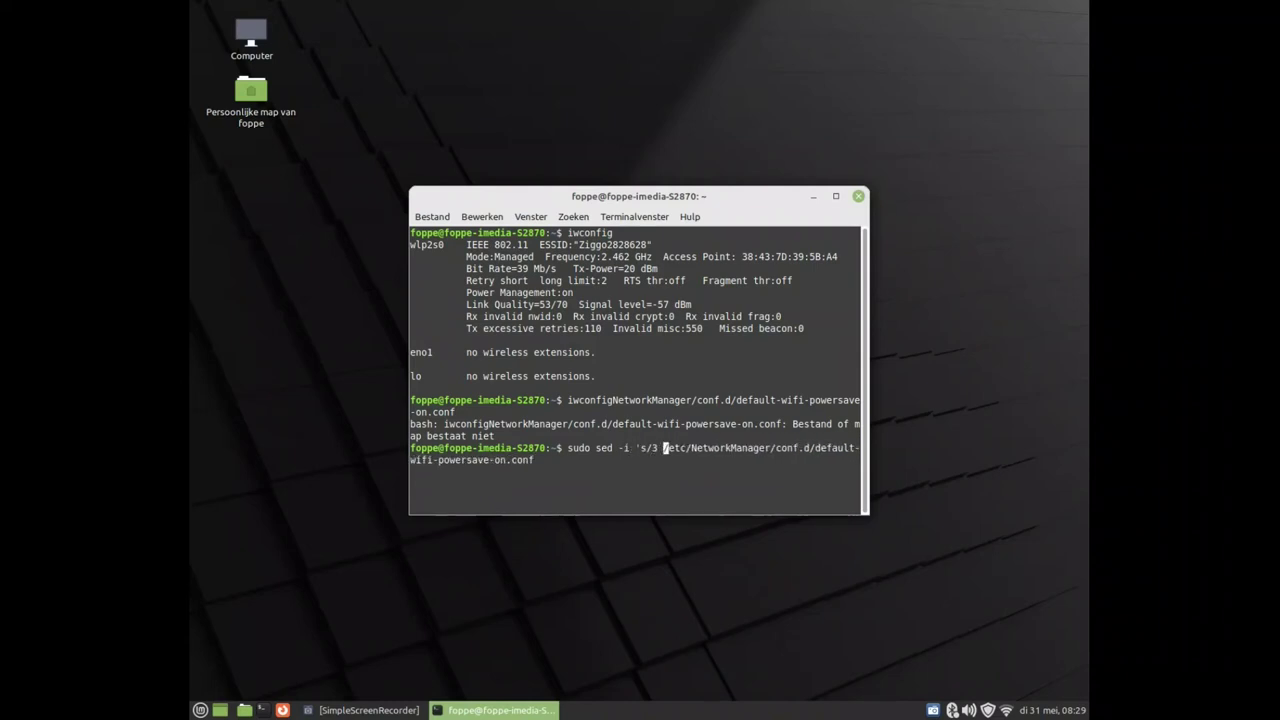
{"action": "key", "text": "BackSpace"}
{"action": "type", "text": "/2"}
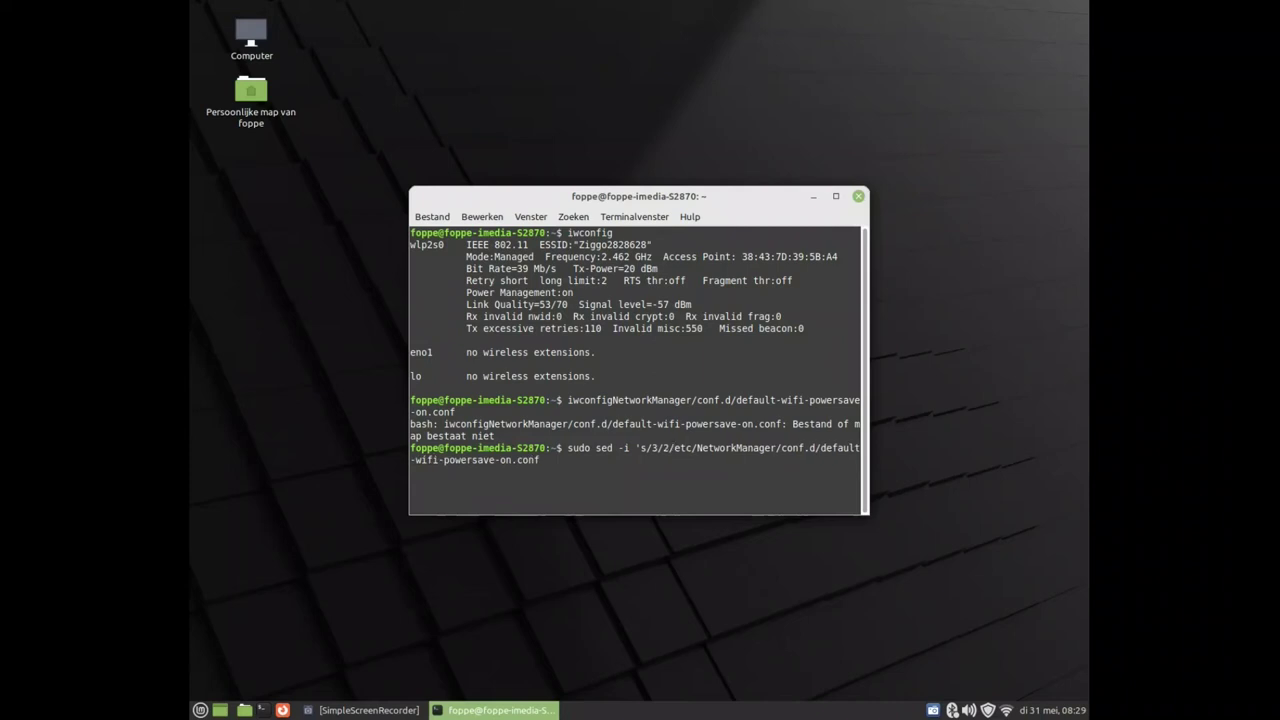
{"action": "type", "text": "/'"}
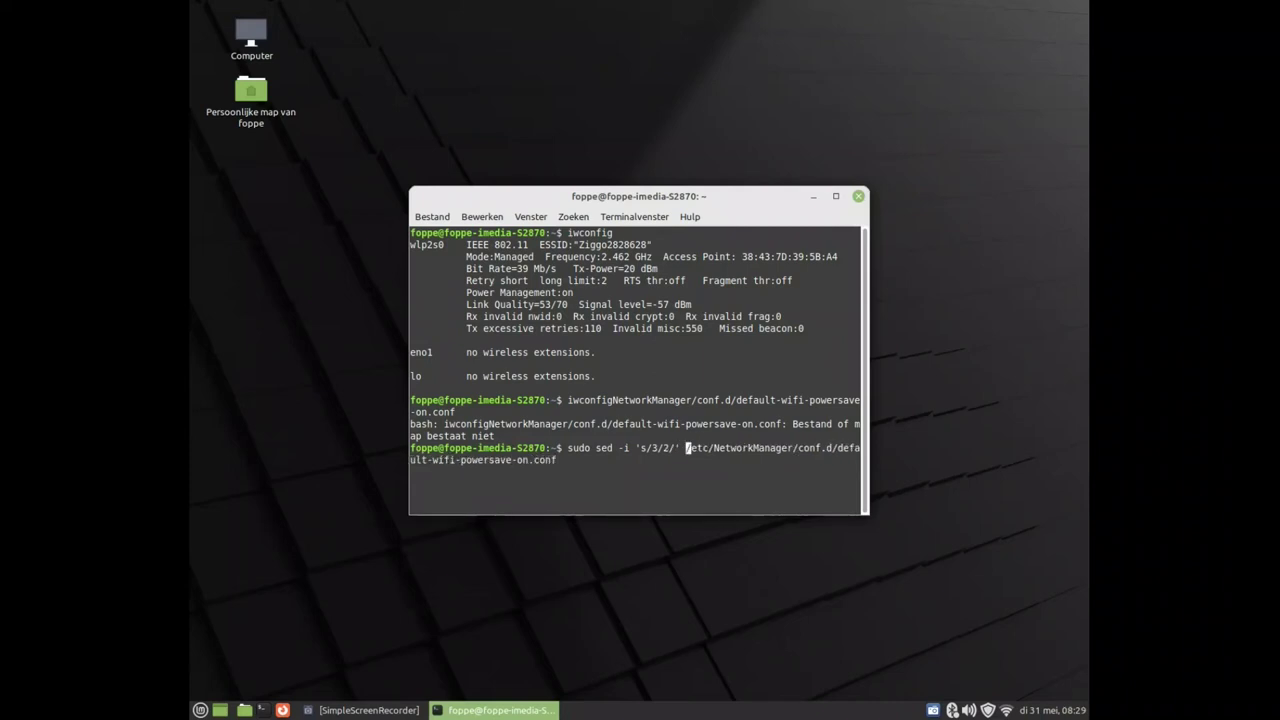
- Run the sed command with the sudo account password and close the terminal
{"action": "key", "text": "Return"}
{"action": "type", "text": "**"}
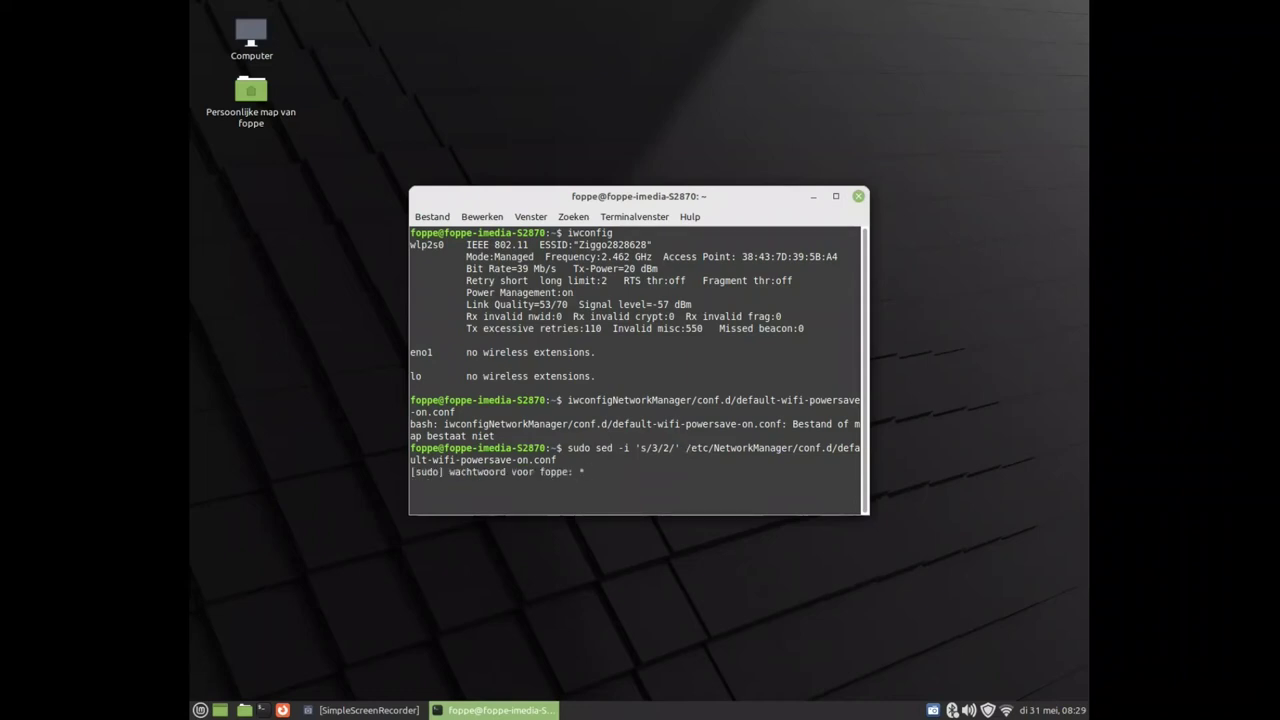
{"action": "type", "text": "*"}
{"action": "key", "text": "Return"}
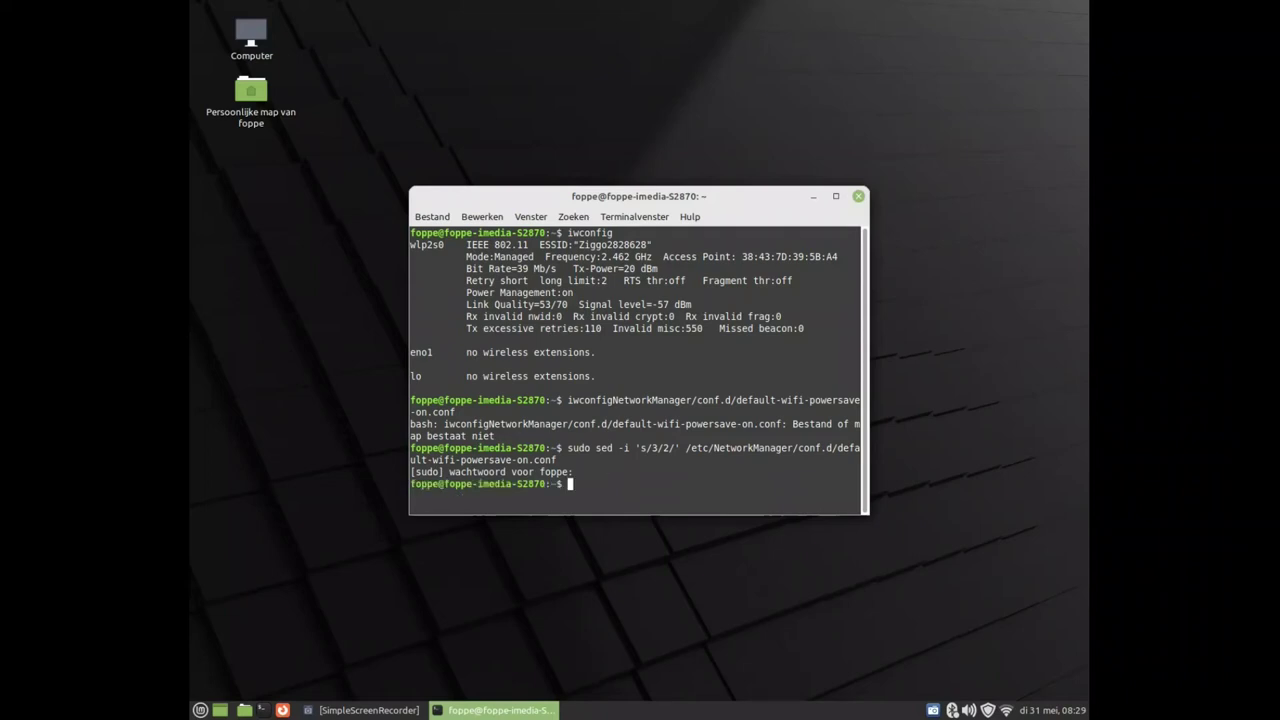
{"action": "left_click", "coordinate": [858, 196]}
{"action": "left_click", "coordinate": [200, 710]}
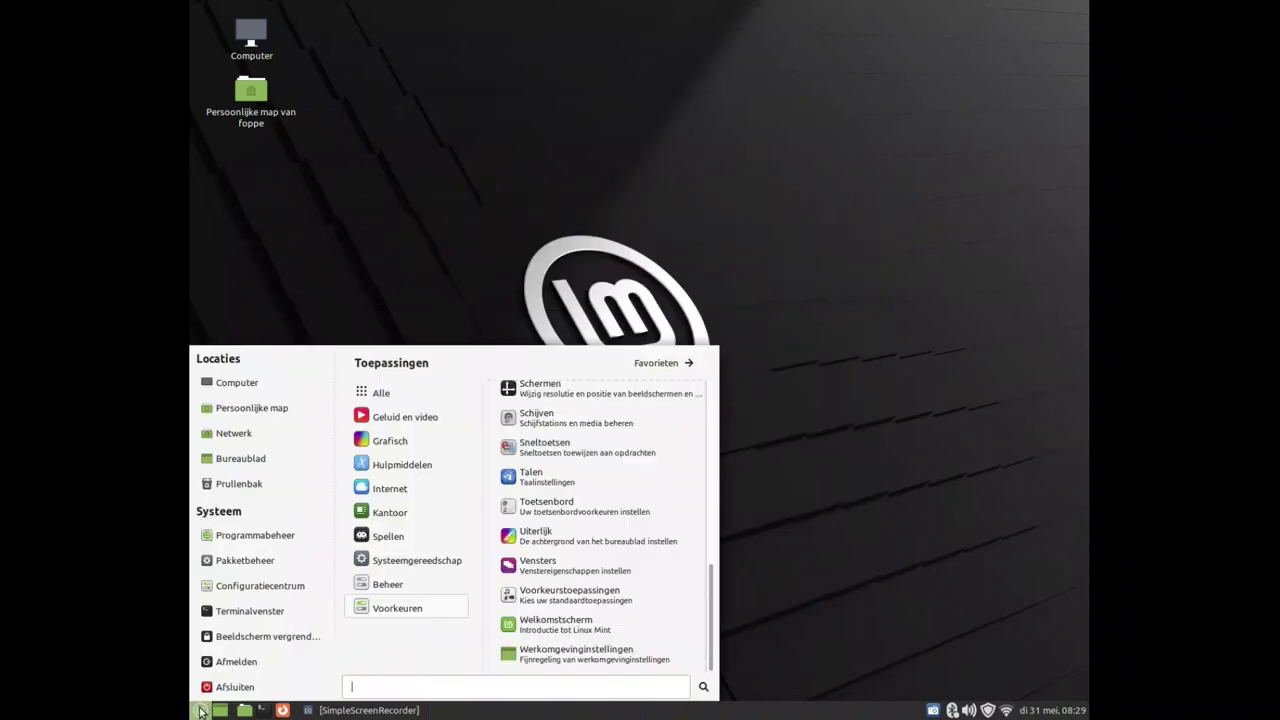
{"action": "left_click", "coordinate": [644, 633]}
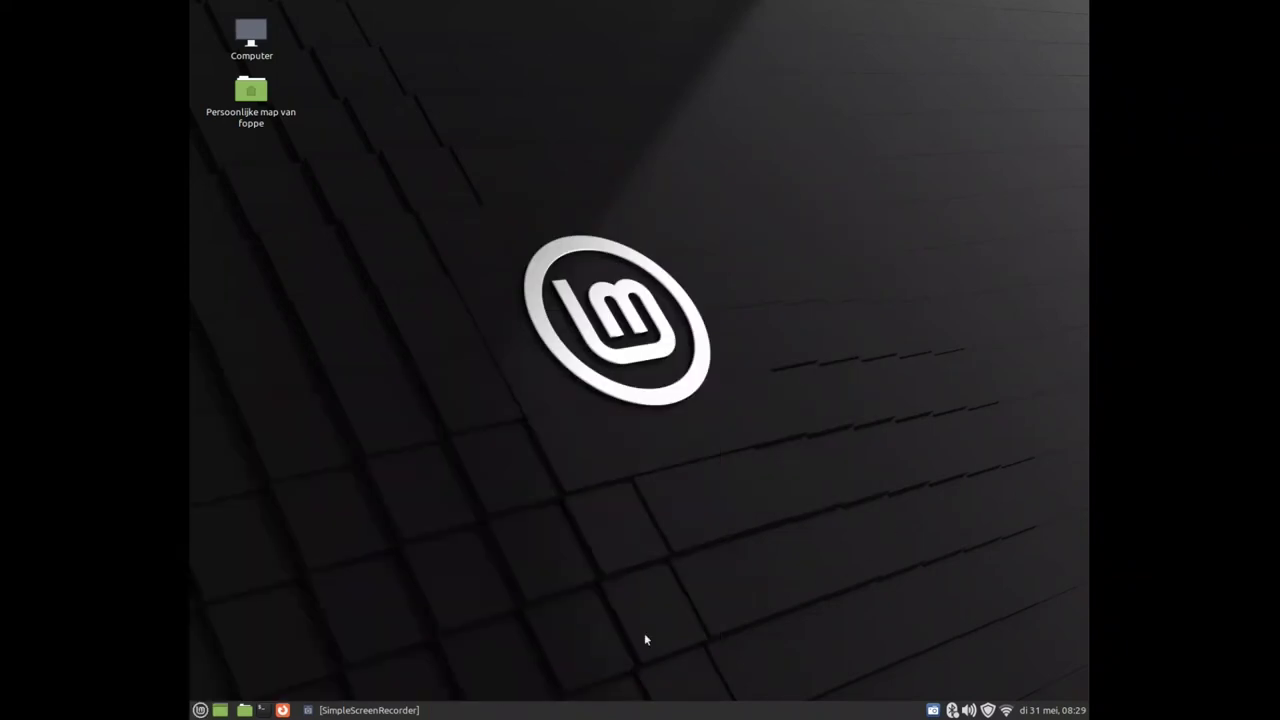
{"action": "left_click", "coordinate": [370, 710]}
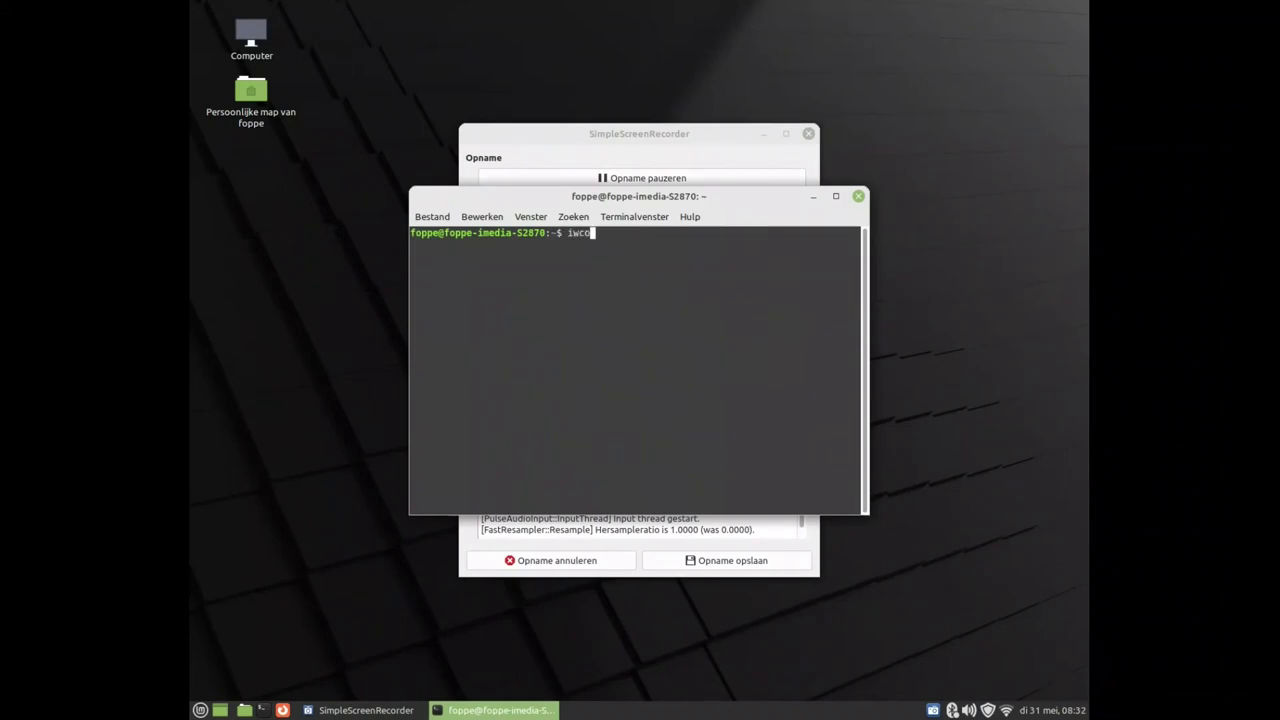
- Run iwconfig in a terminal to recheck the Wi-Fi card's power management, and close the terminal
{"action": "key", "text": "BackSpace"}
{"action": "type", "text": "g"}
{"action": "key", "text": "Return"}
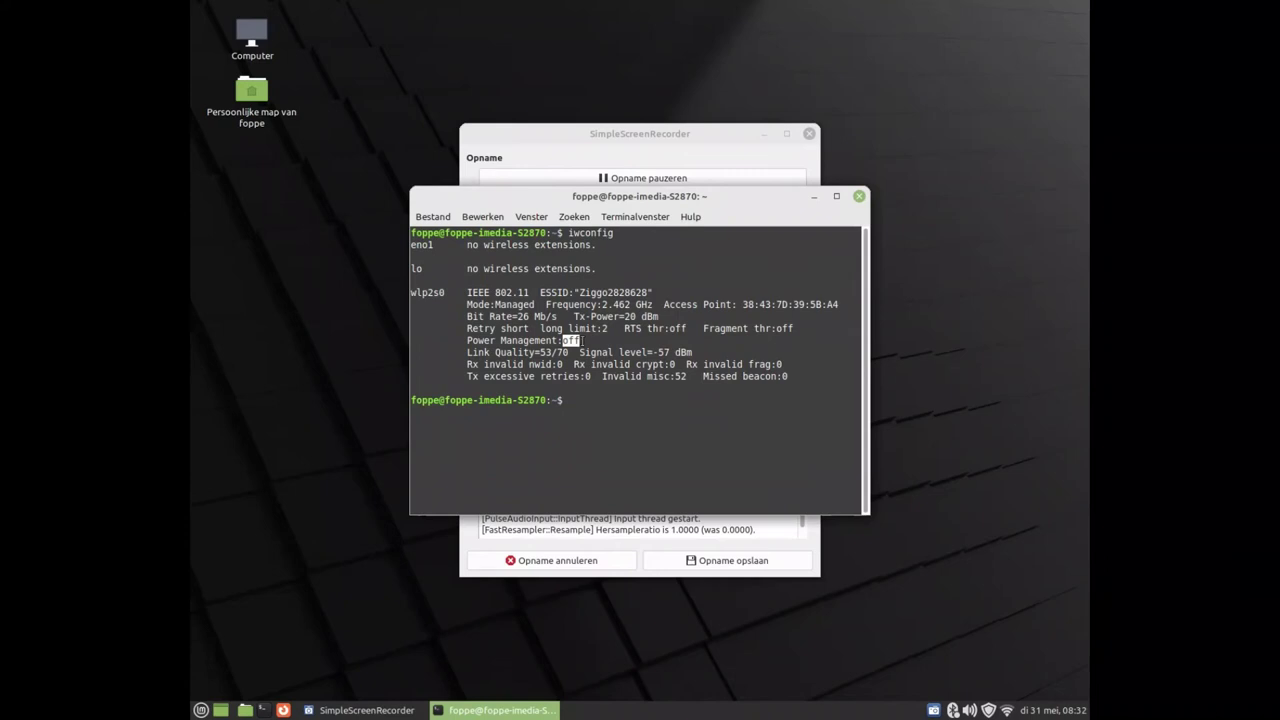
{"action": "left_click", "coordinate": [859, 196]}
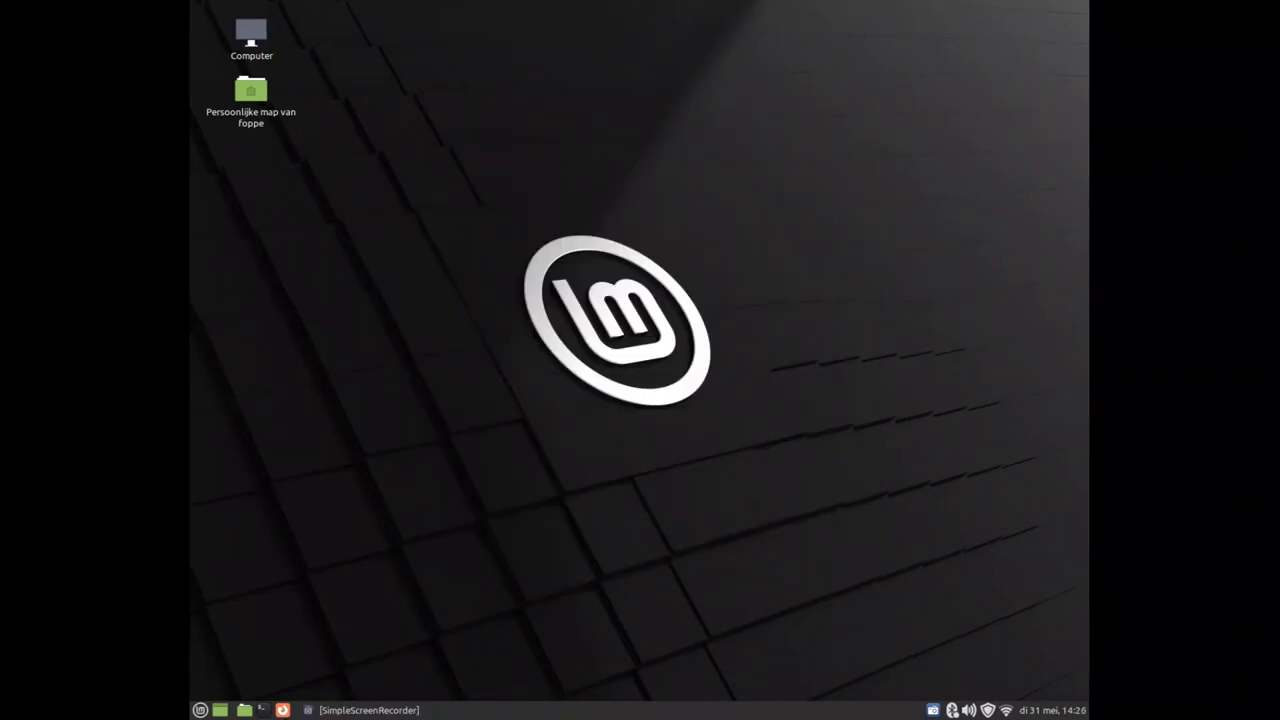
- Launch Firefox, go to the Scratch website and open the account's Mijn projecten page
{"action": "left_click", "coordinate": [282, 710]}
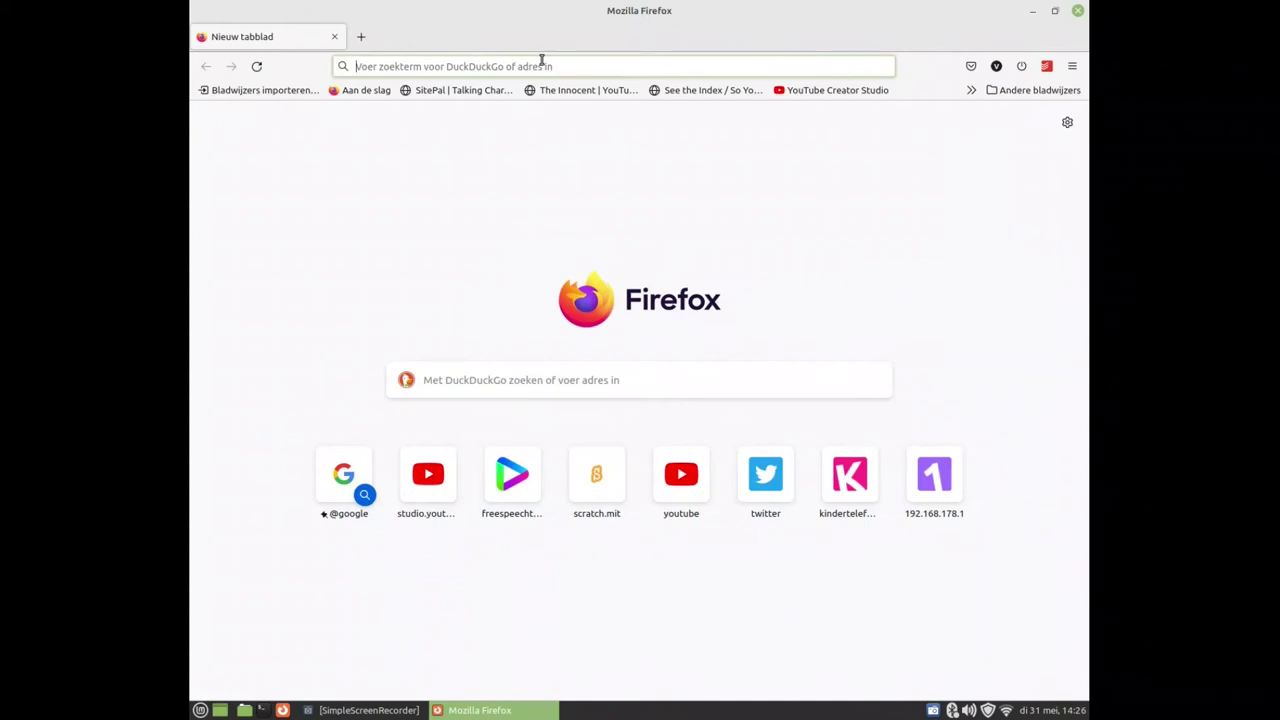
{"action": "left_click", "coordinate": [541, 64]}
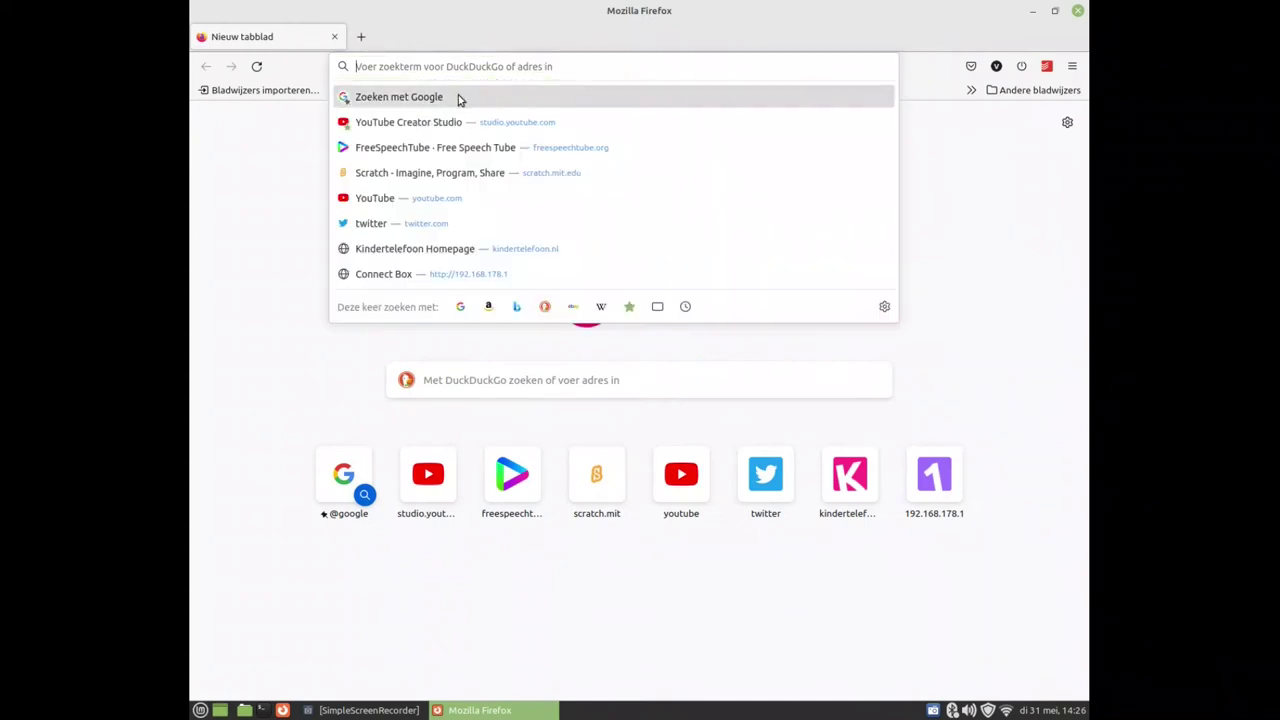
{"action": "left_click", "coordinate": [401, 172]}
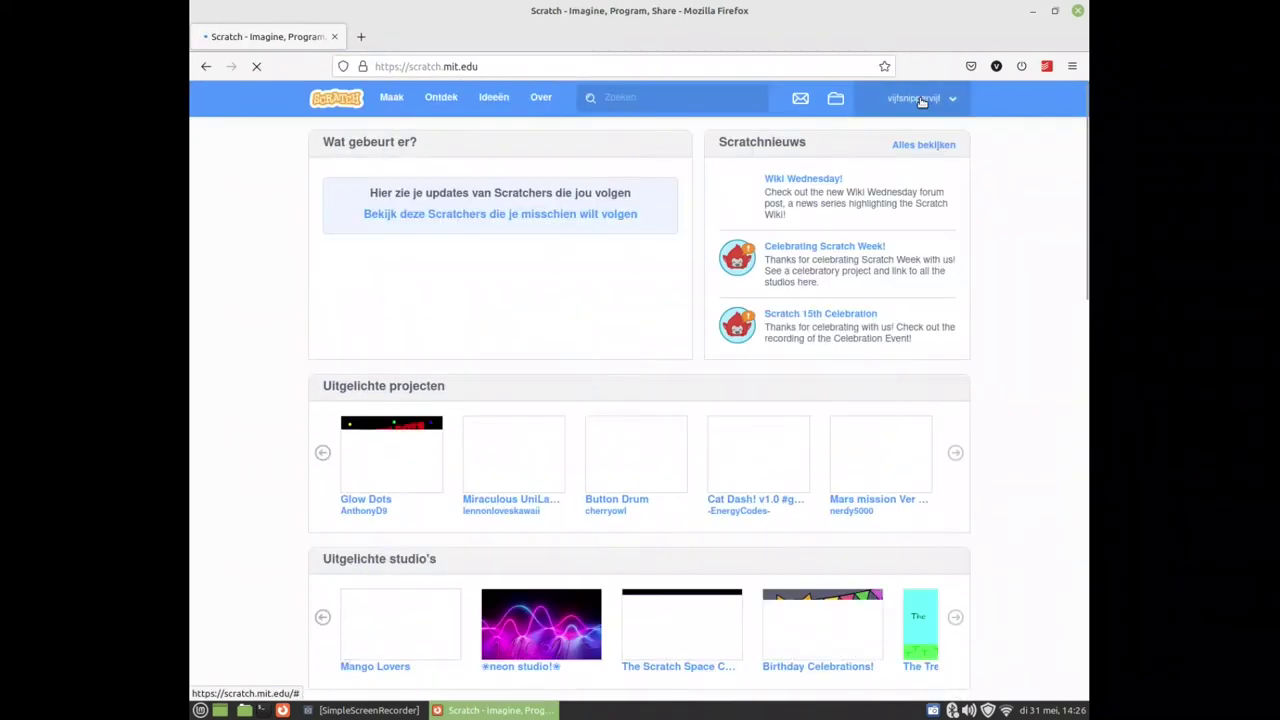
{"action": "left_click", "coordinate": [950, 98]}
{"action": "left_click", "coordinate": [905, 164]}
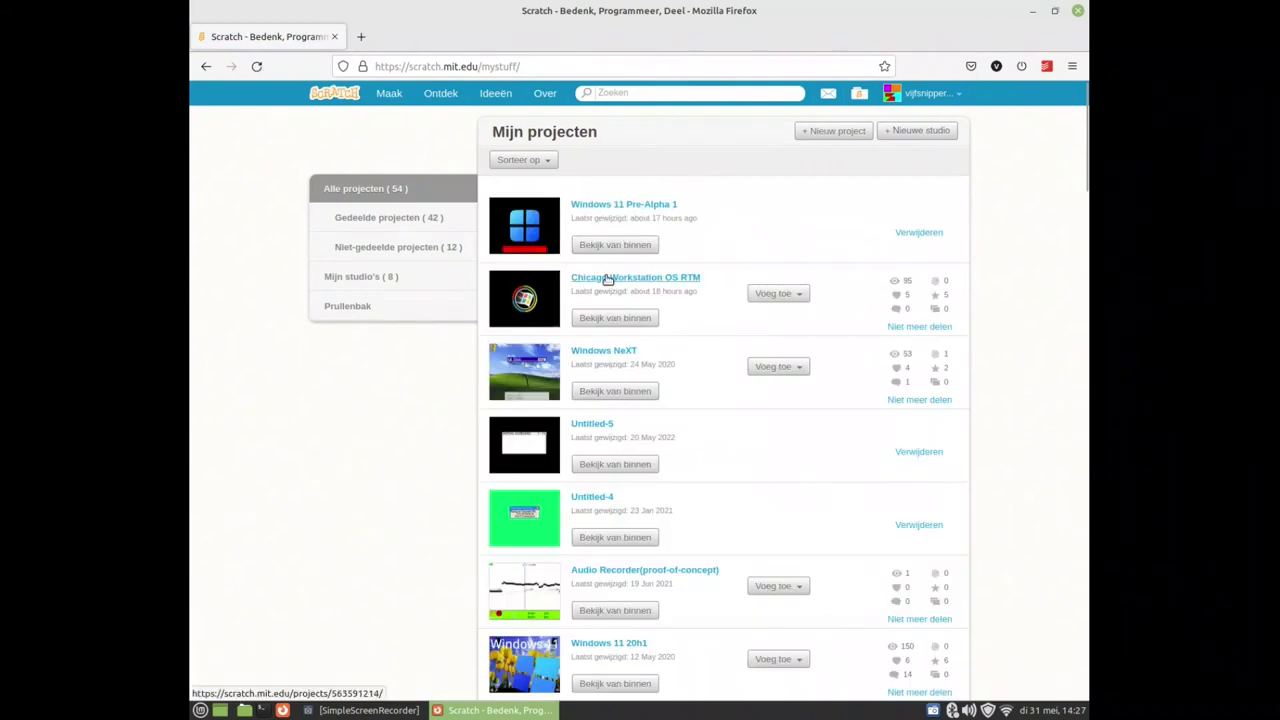
- Open the Chicago Workstation OS RTM project to watch how it loads in Firefox, and close the browser
{"action": "left_click", "coordinate": [607, 280]}
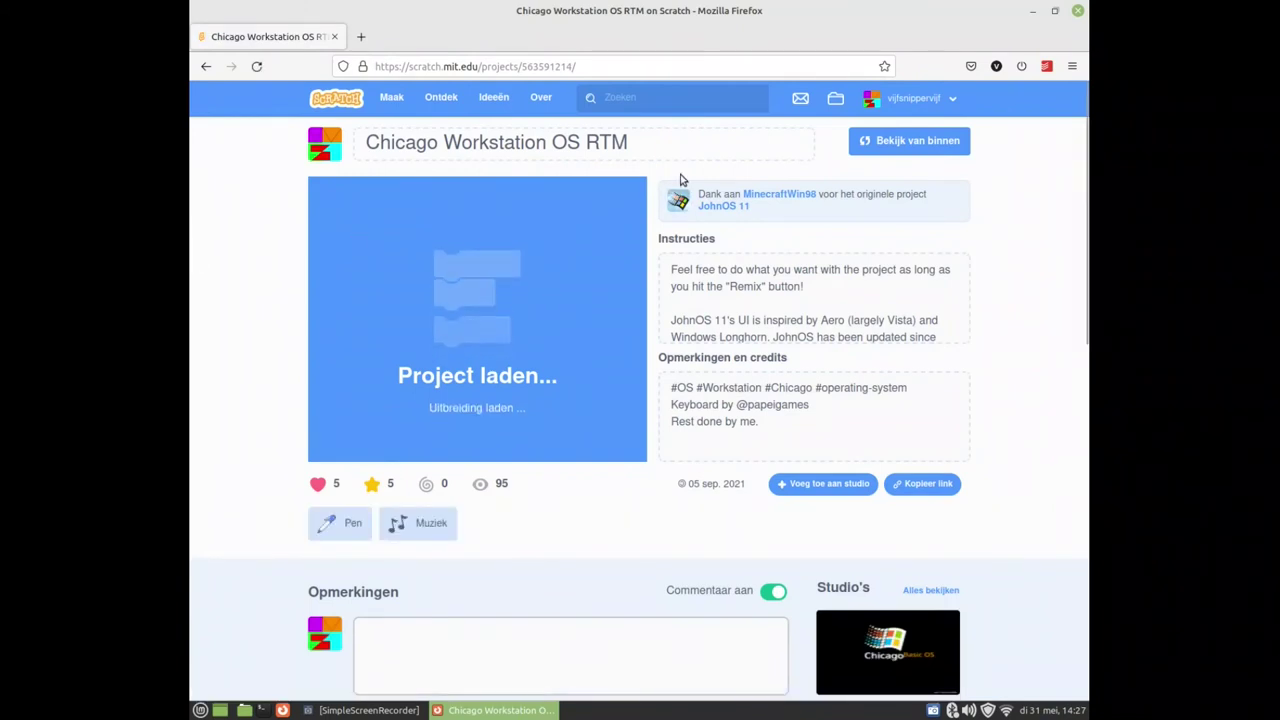
{"action": "scroll", "coordinate": [303, 372], "scroll_direction": "down", "scroll_amount": 3}
{"action": "scroll", "coordinate": [299, 372], "scroll_direction": "up", "scroll_amount": 3}
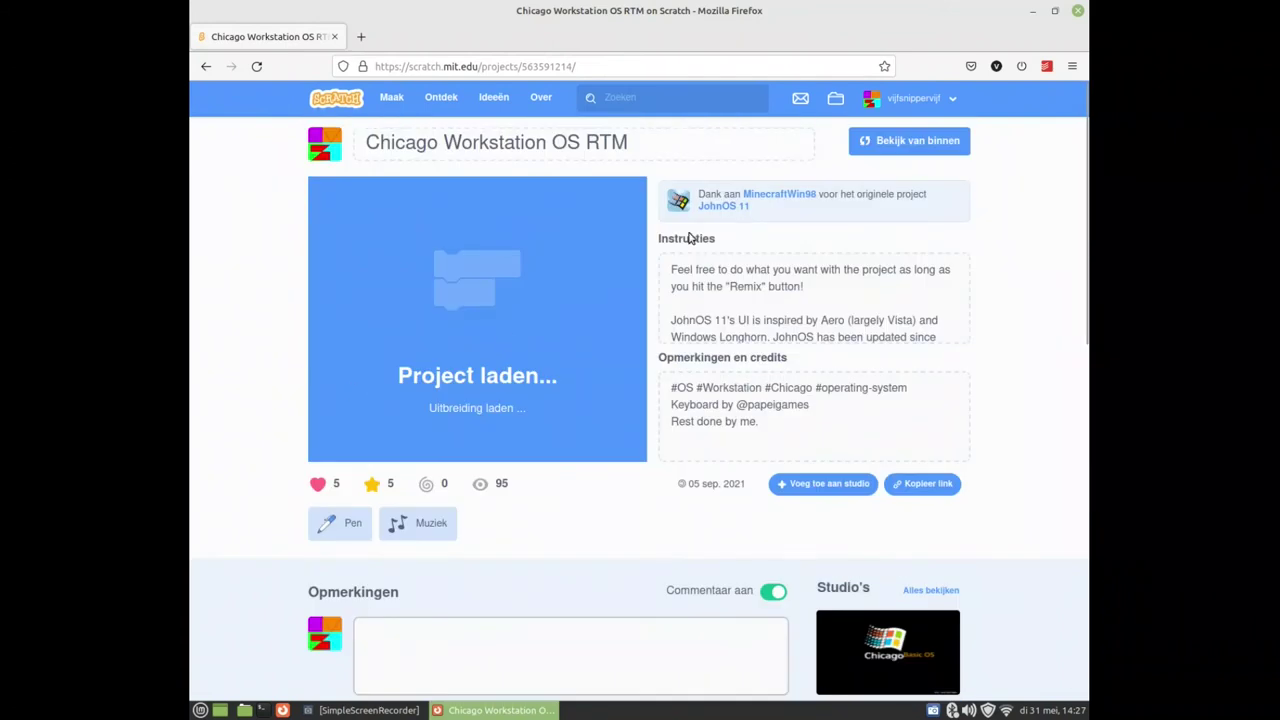
{"action": "left_click", "coordinate": [1077, 10]}
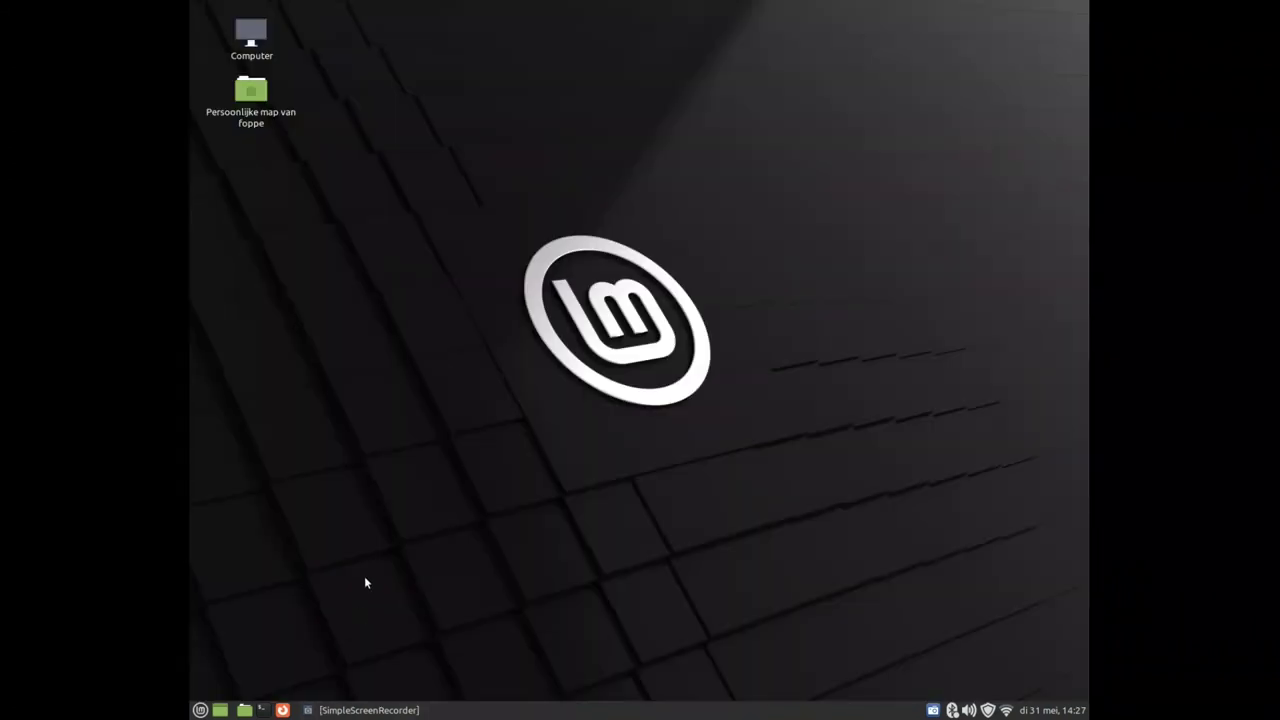
- Write the command sudo apt-get install chromium in a new terminal and close the terminal without running it
{"action": "left_click", "coordinate": [200, 710]}
{"action": "left_click", "coordinate": [250, 712]}
{"action": "left_click", "coordinate": [261, 710]}
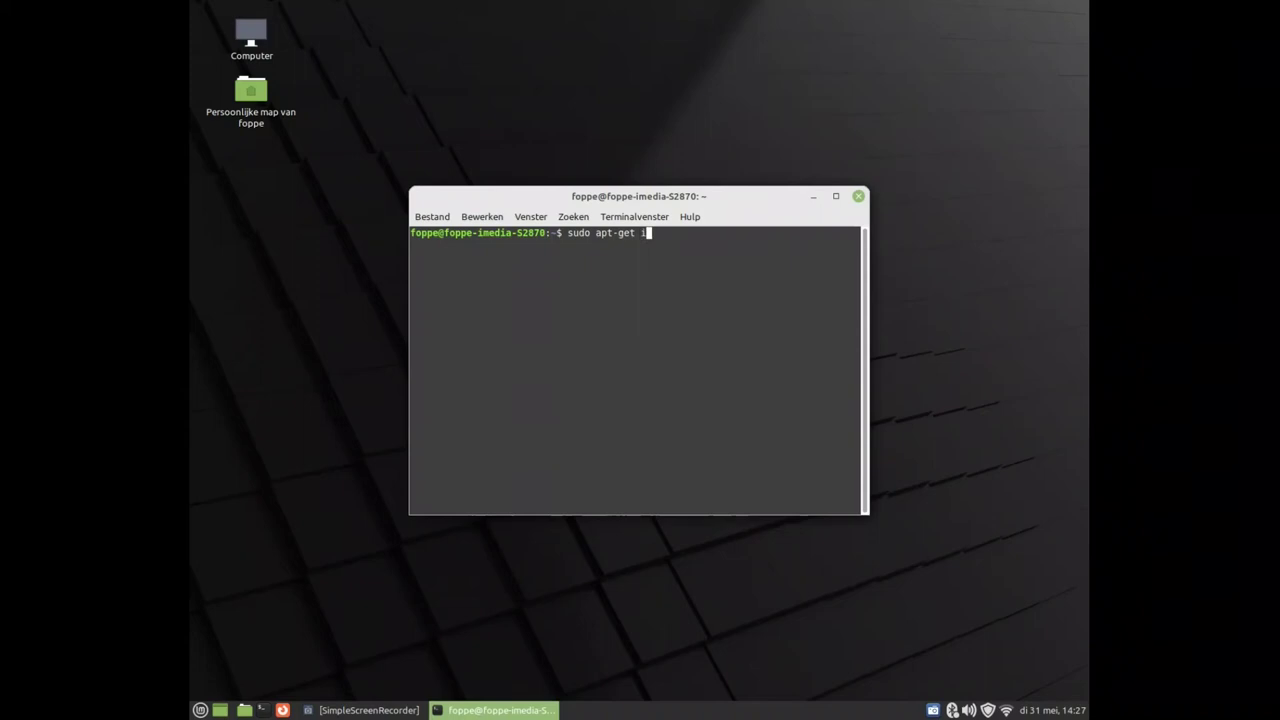
{"action": "type", "text": "sudo apt-get install chromium"}
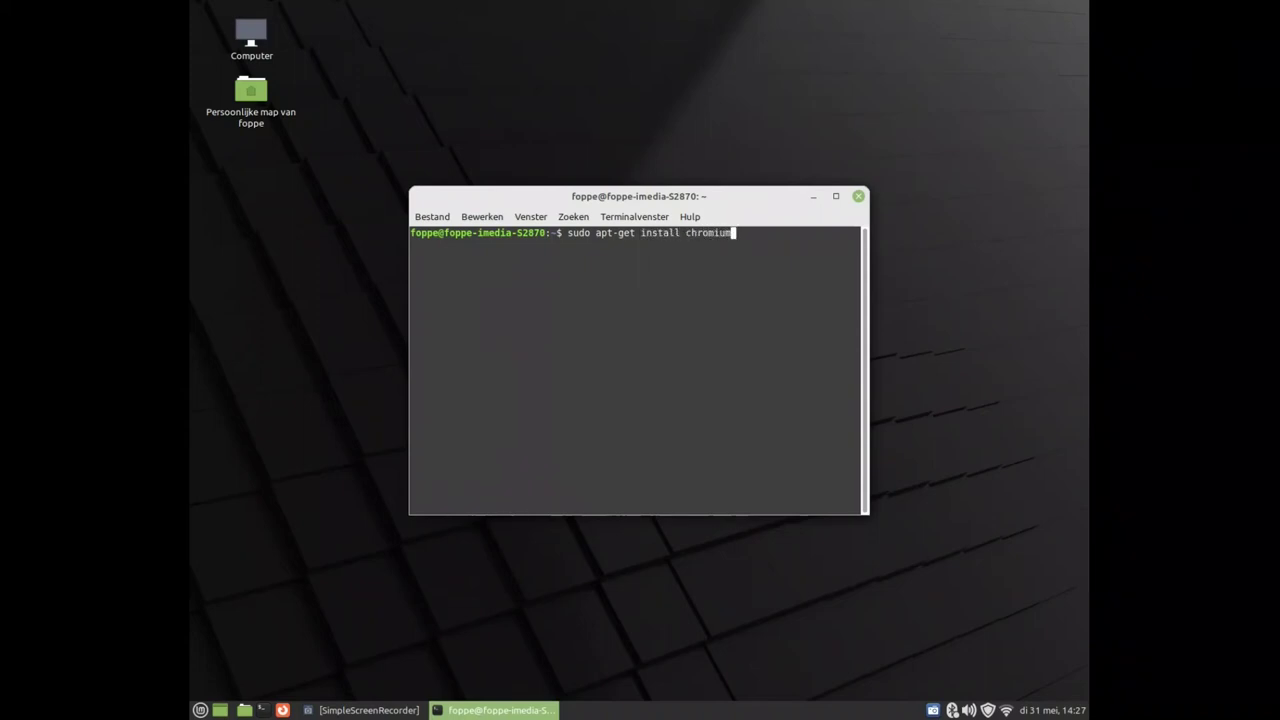
{"action": "left_click", "coordinate": [859, 197]}
- Launch the Chromium web browser and unlock the login keyring with its password
{"action": "left_click", "coordinate": [201, 710]}
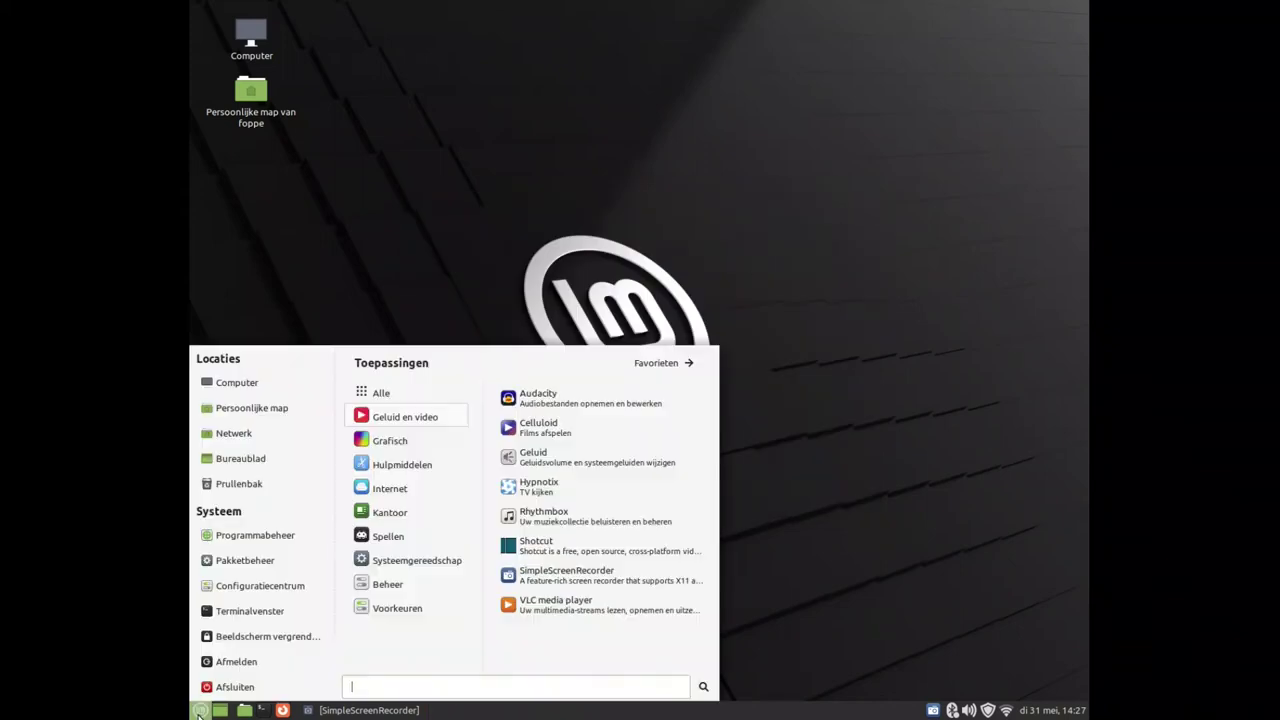
{"action": "mouse_move", "coordinate": [386, 488]}
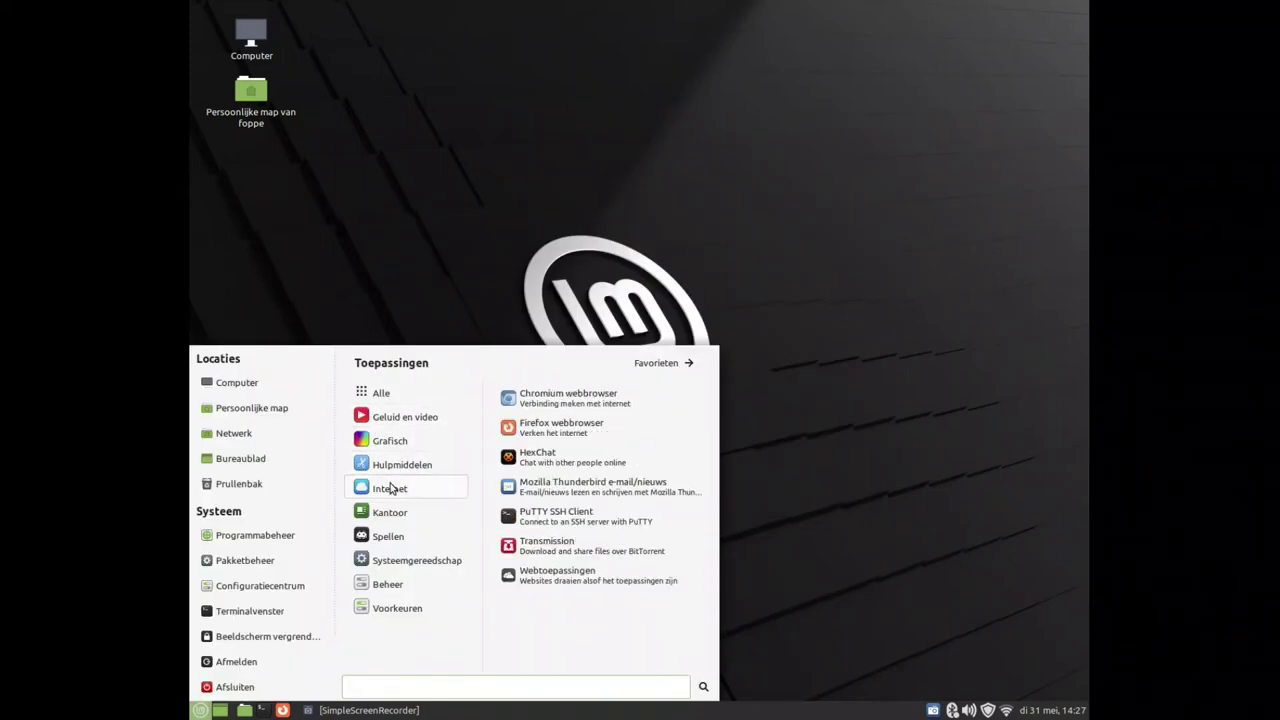
{"action": "left_click", "coordinate": [593, 397]}
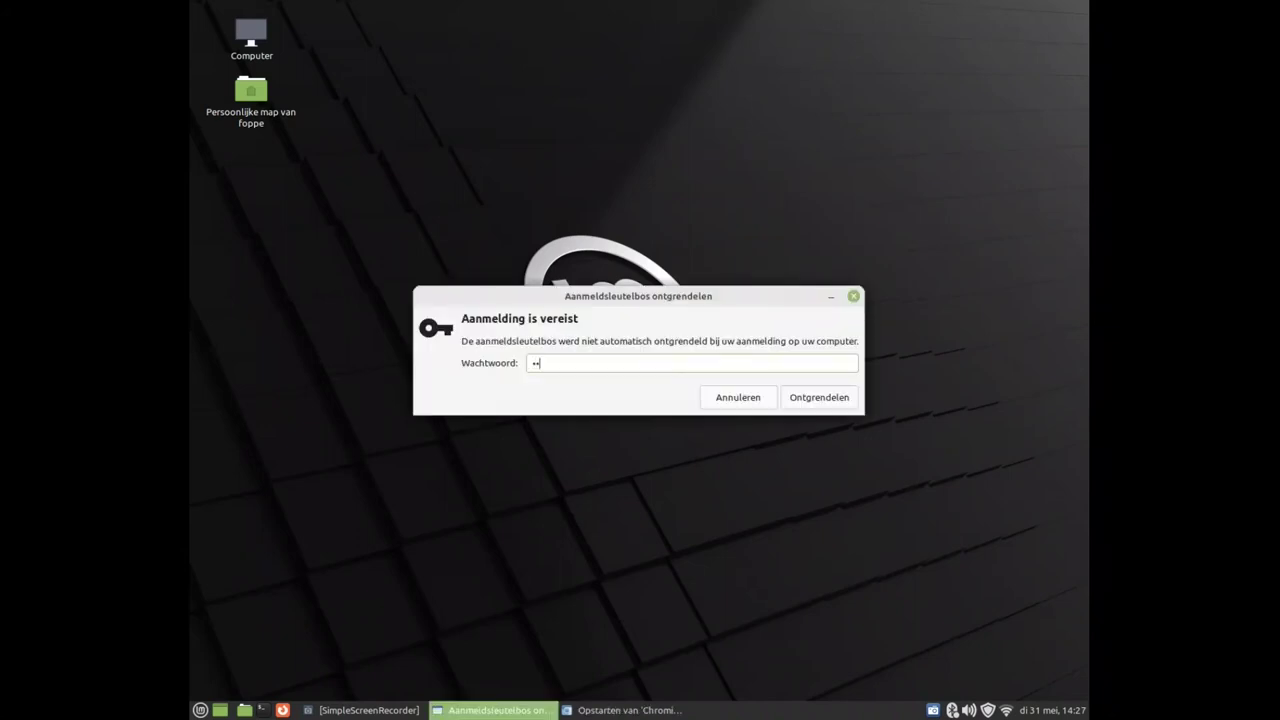
{"action": "key", "text": "Return"}
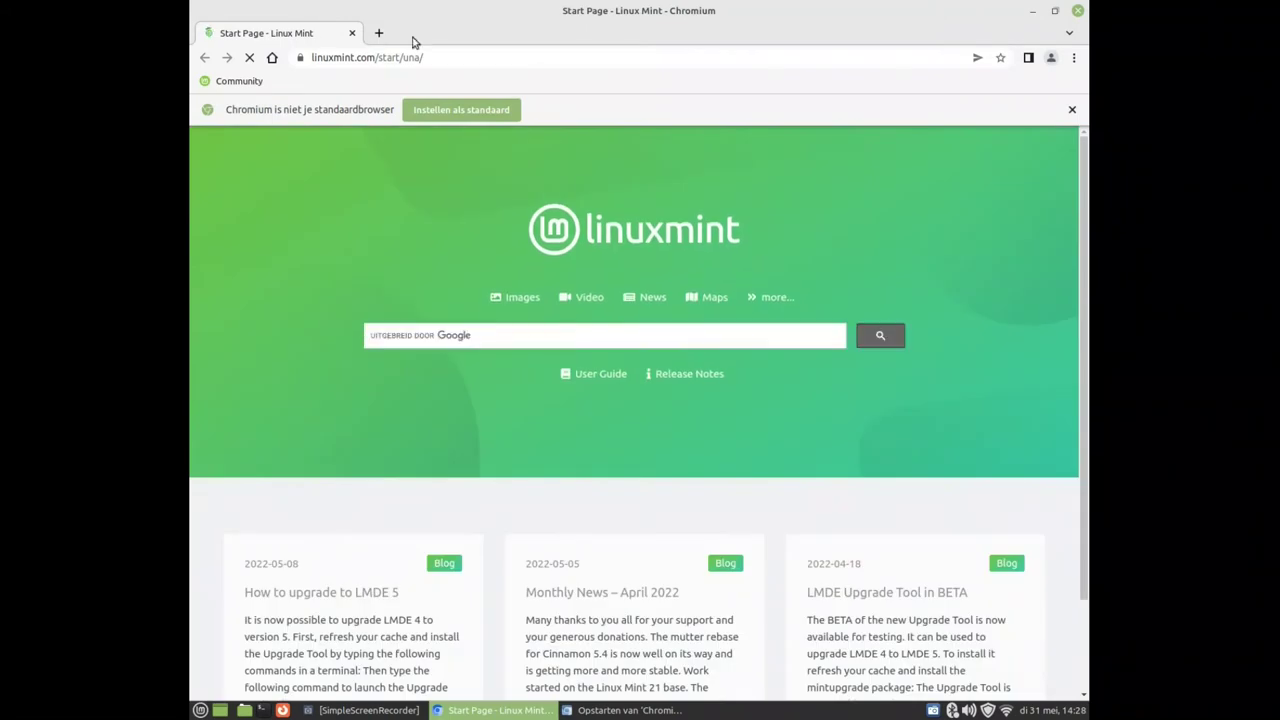
- Go to scratch.mit.edu in Chromium and open the Chicago Workstation OS RTM project from Mijn projecten
{"action": "left_click", "coordinate": [403, 58]}
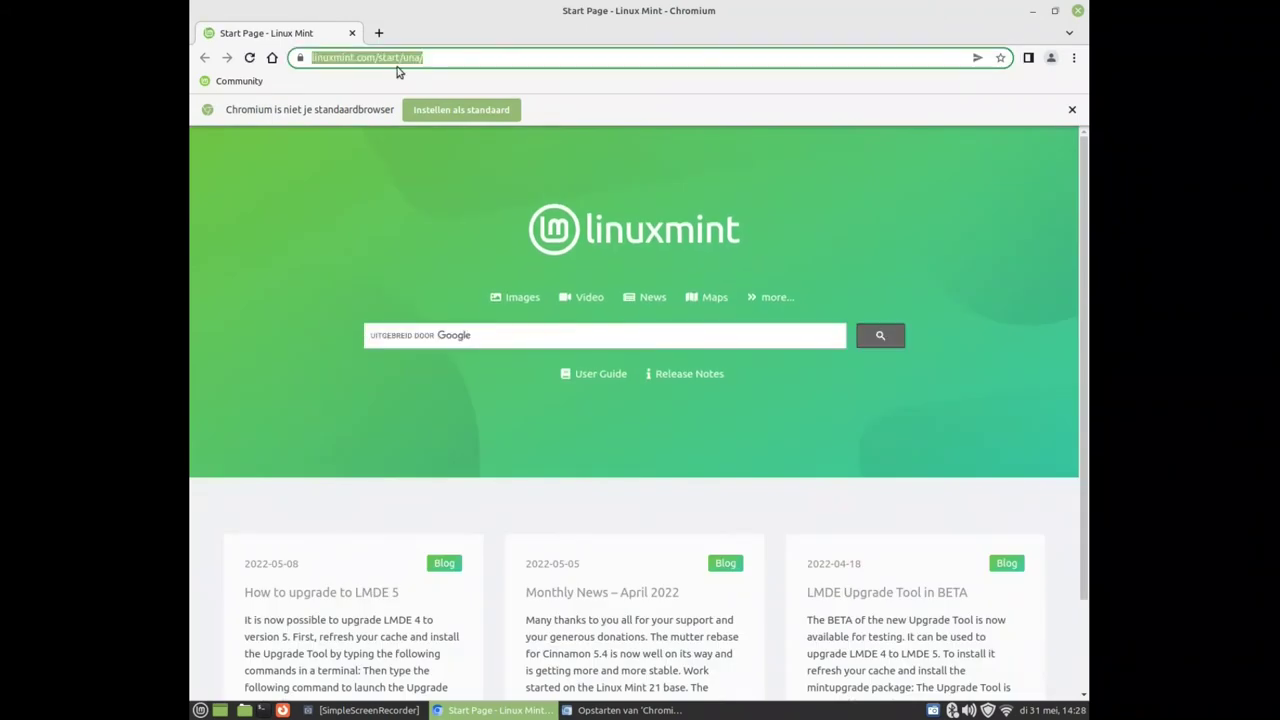
{"action": "type", "text": "sc"}
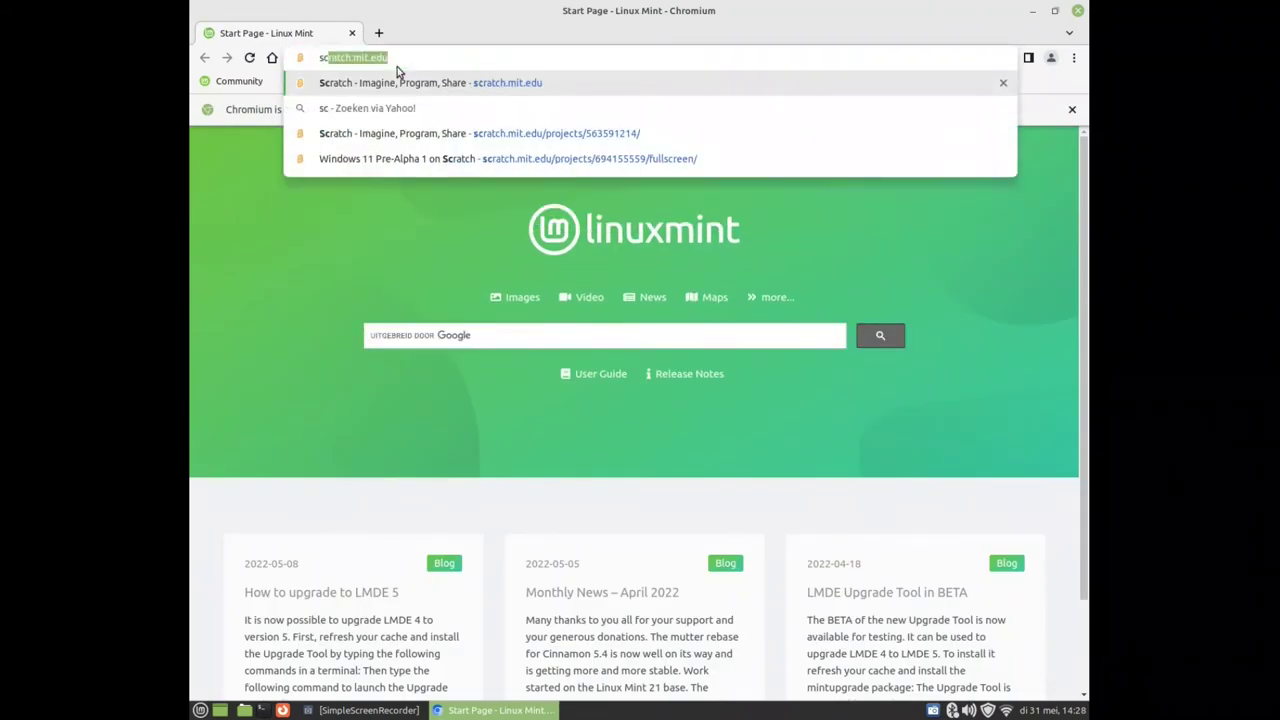
{"action": "key", "text": "Return"}
{"action": "left_click", "coordinate": [910, 152]}
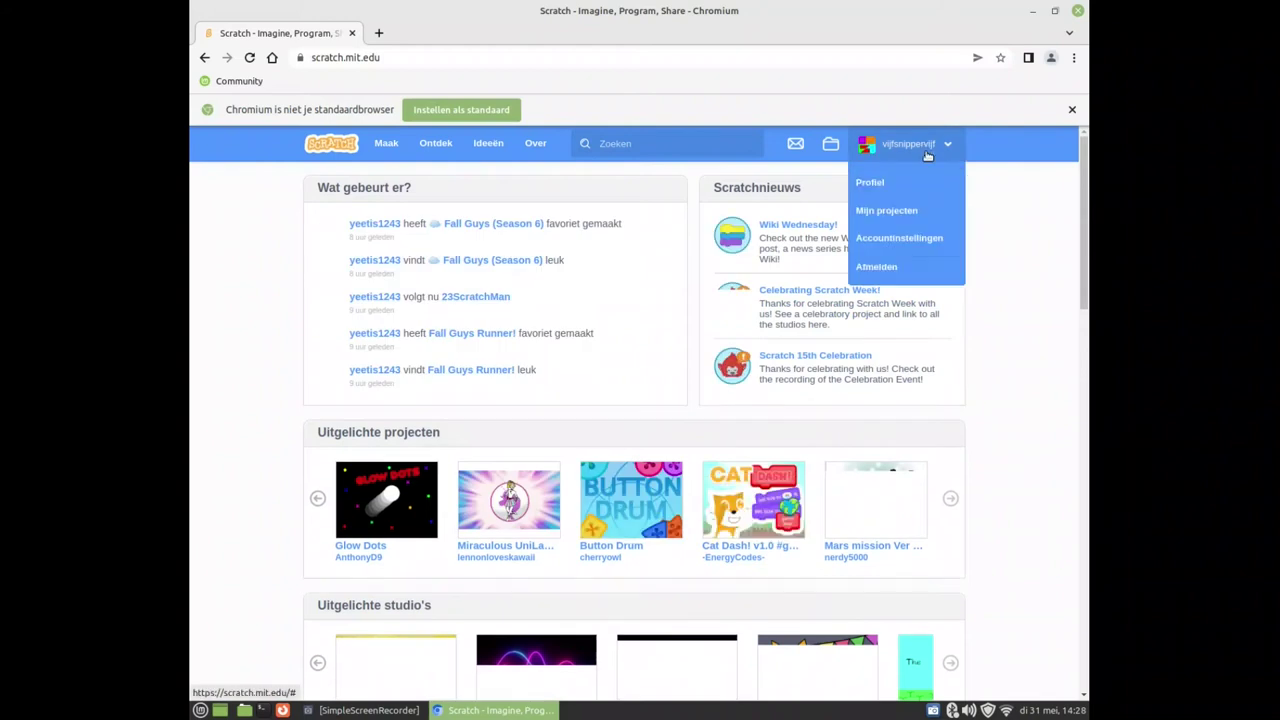
{"action": "left_click", "coordinate": [900, 210]}
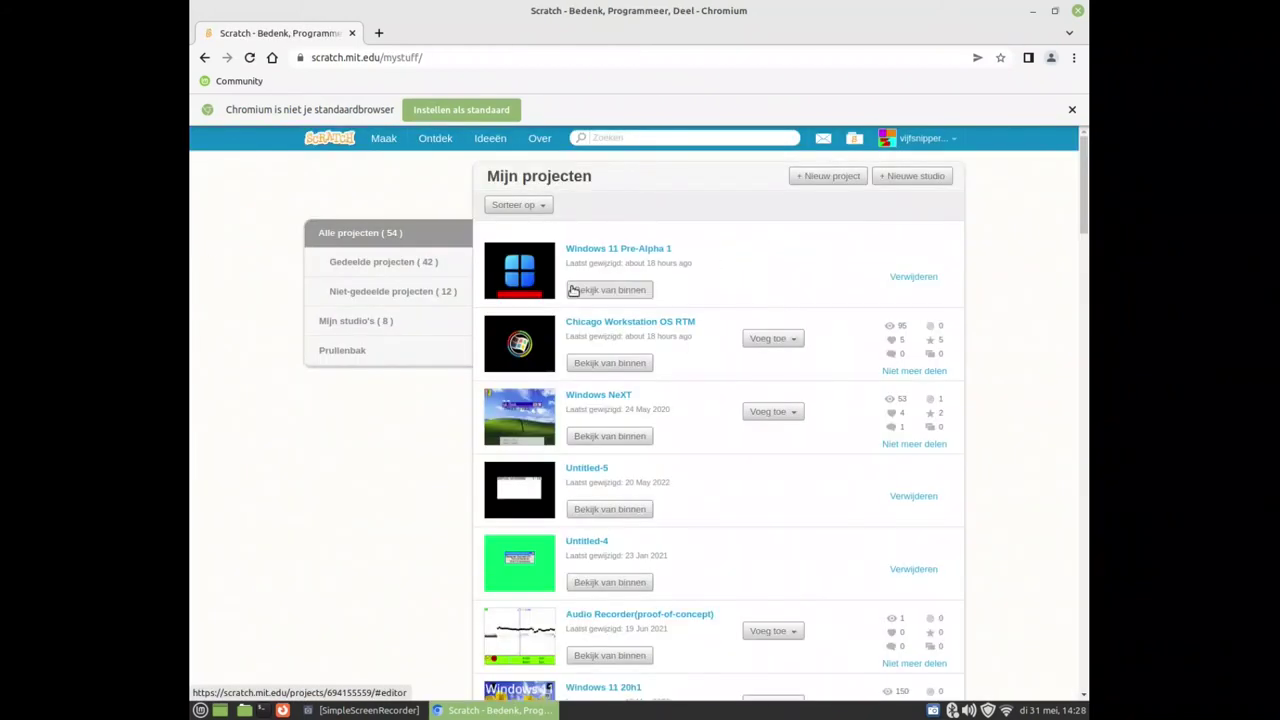
{"action": "left_click", "coordinate": [582, 322]}
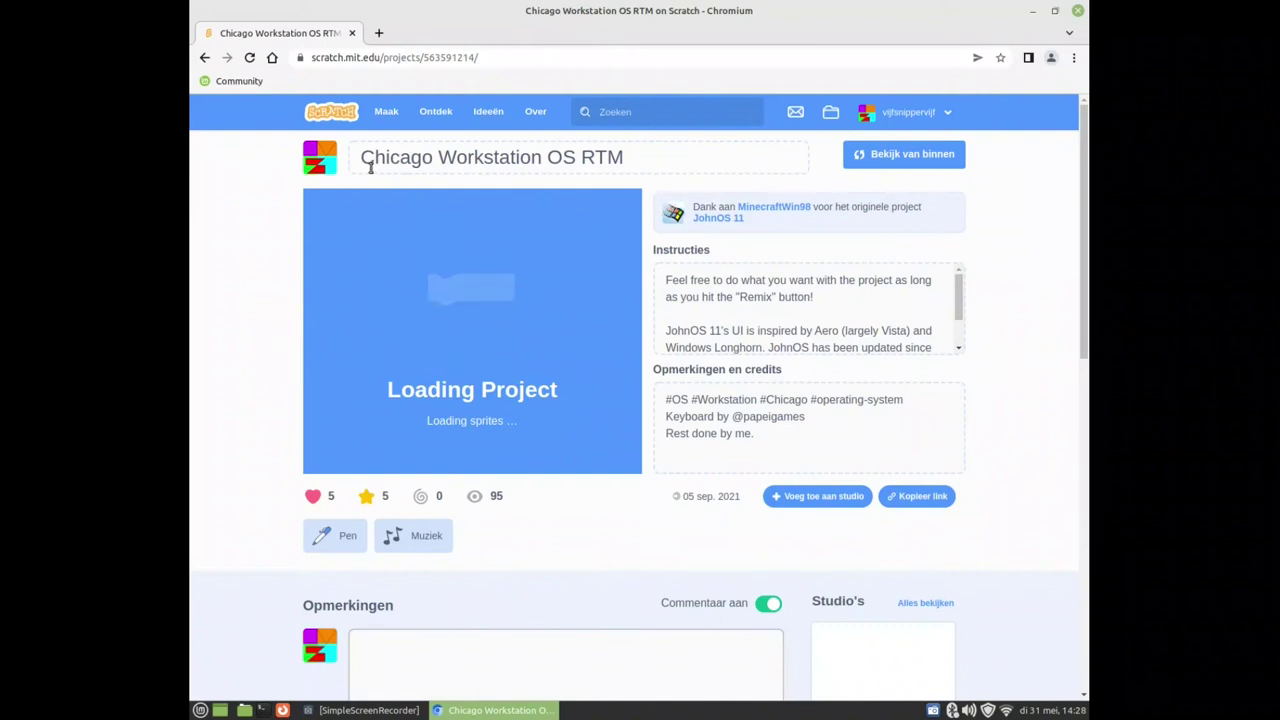
{"action": "left_click", "coordinate": [674, 157]}
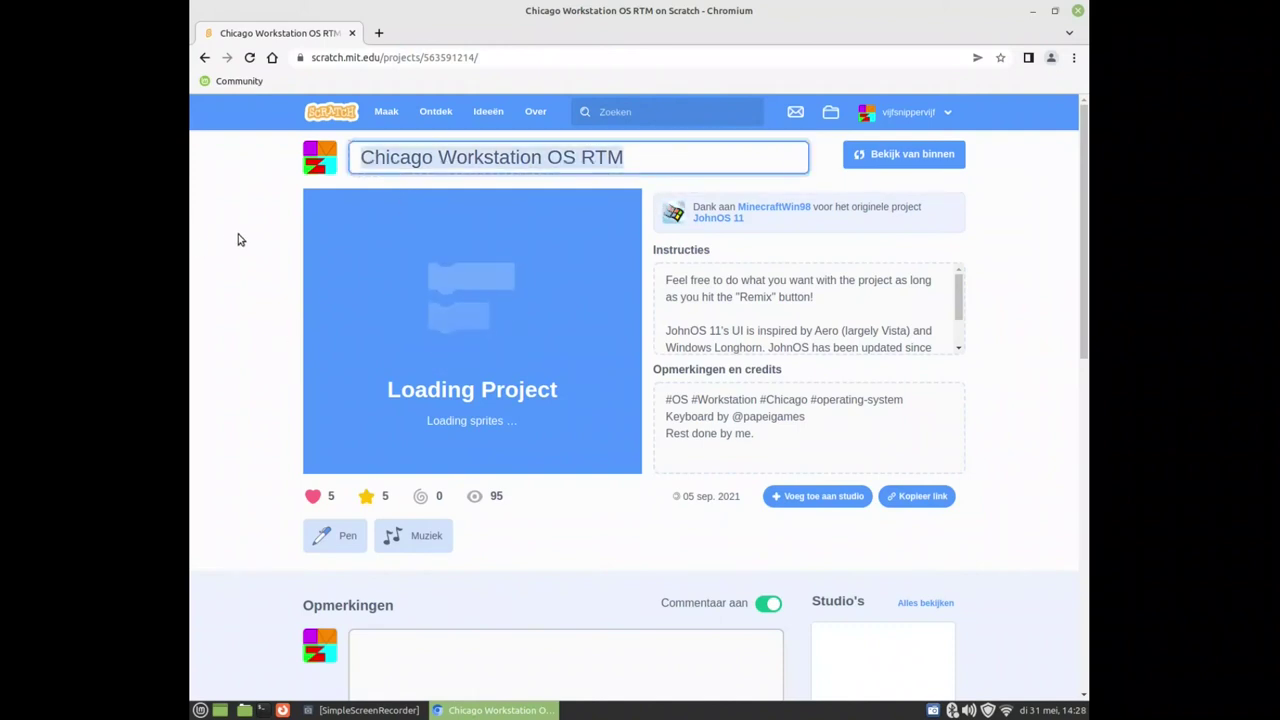
{"action": "left_click", "coordinate": [388, 181]}
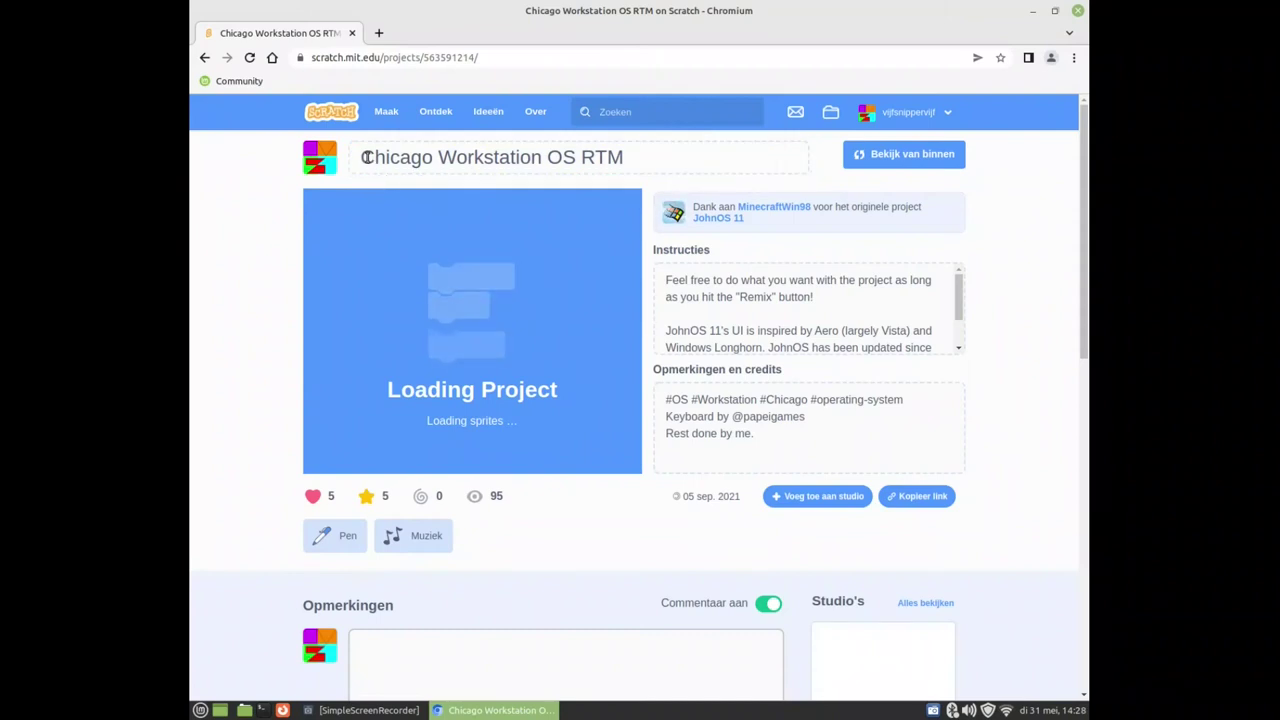
{"action": "left_click_drag", "start_coordinate": [364, 158], "coordinate": [645, 153]}
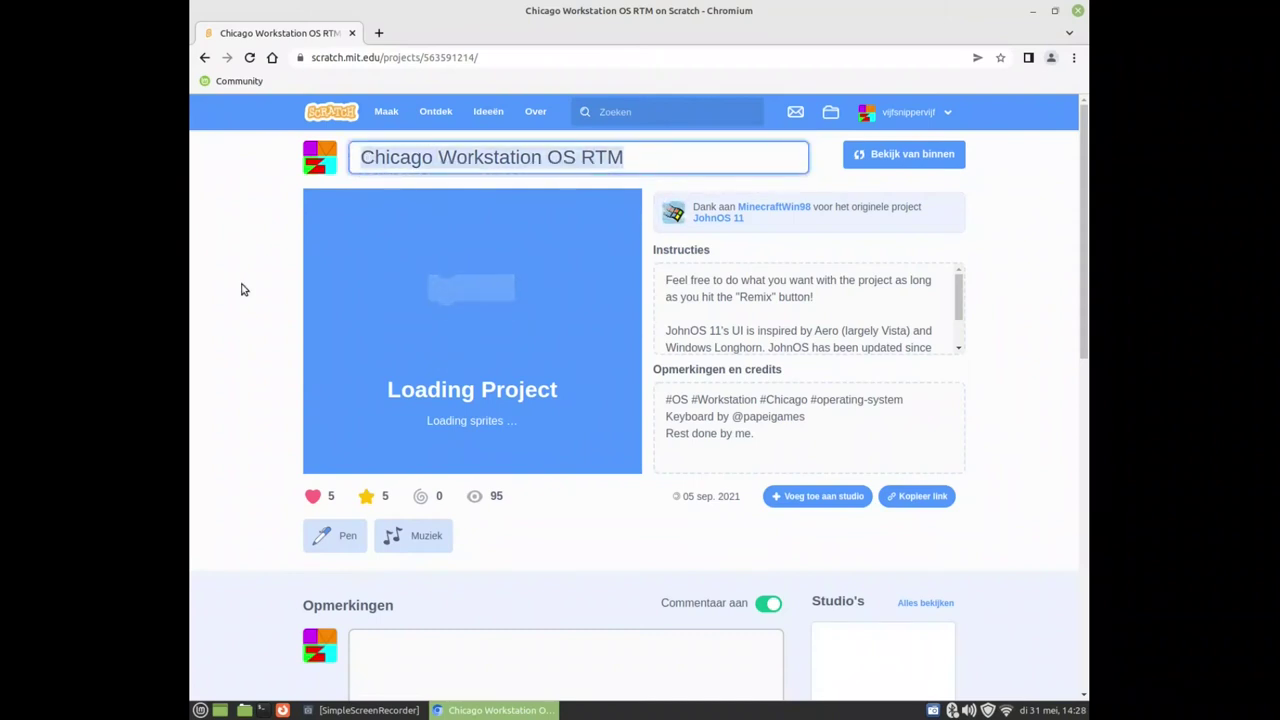
{"action": "left_click", "coordinate": [243, 286]}
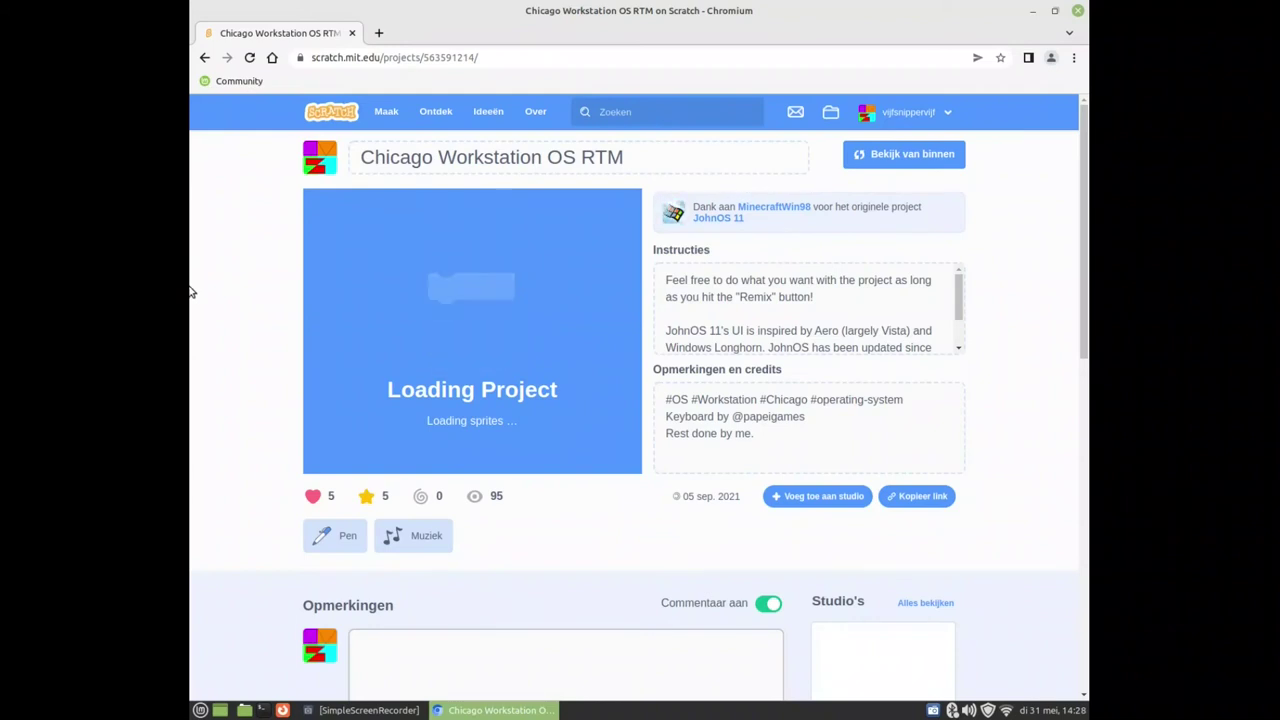
- Watch the Chicago Workstation OS RTM project load and start in Chromium, and close the browser
{"action": "scroll", "coordinate": [244, 306], "scroll_direction": "down", "scroll_amount": 4}
{"action": "scroll", "coordinate": [244, 306], "scroll_direction": "up", "scroll_amount": 4}
{"action": "scroll", "coordinate": [433, 291], "scroll_direction": "down", "scroll_amount": 1}
{"action": "scroll", "coordinate": [433, 286], "scroll_direction": "down", "scroll_amount": 4}
{"action": "scroll", "coordinate": [432, 286], "scroll_direction": "up", "scroll_amount": 4}
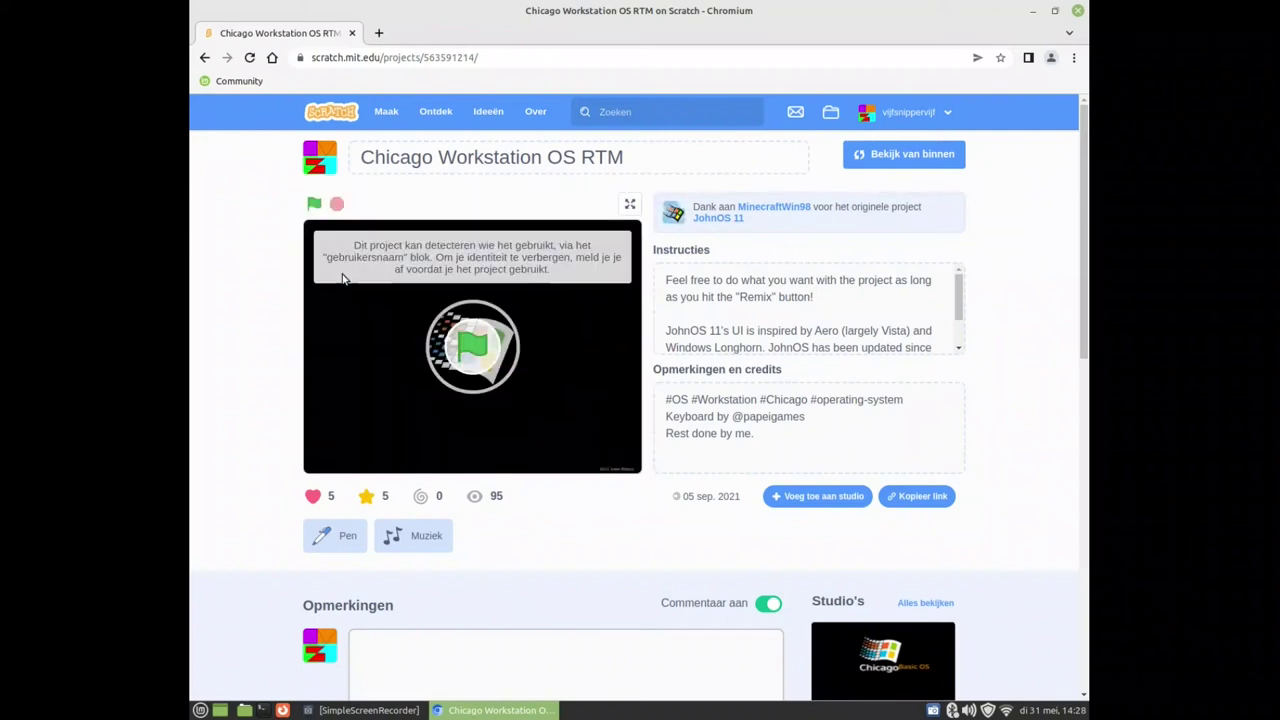
{"action": "left_click", "coordinate": [342, 279]}
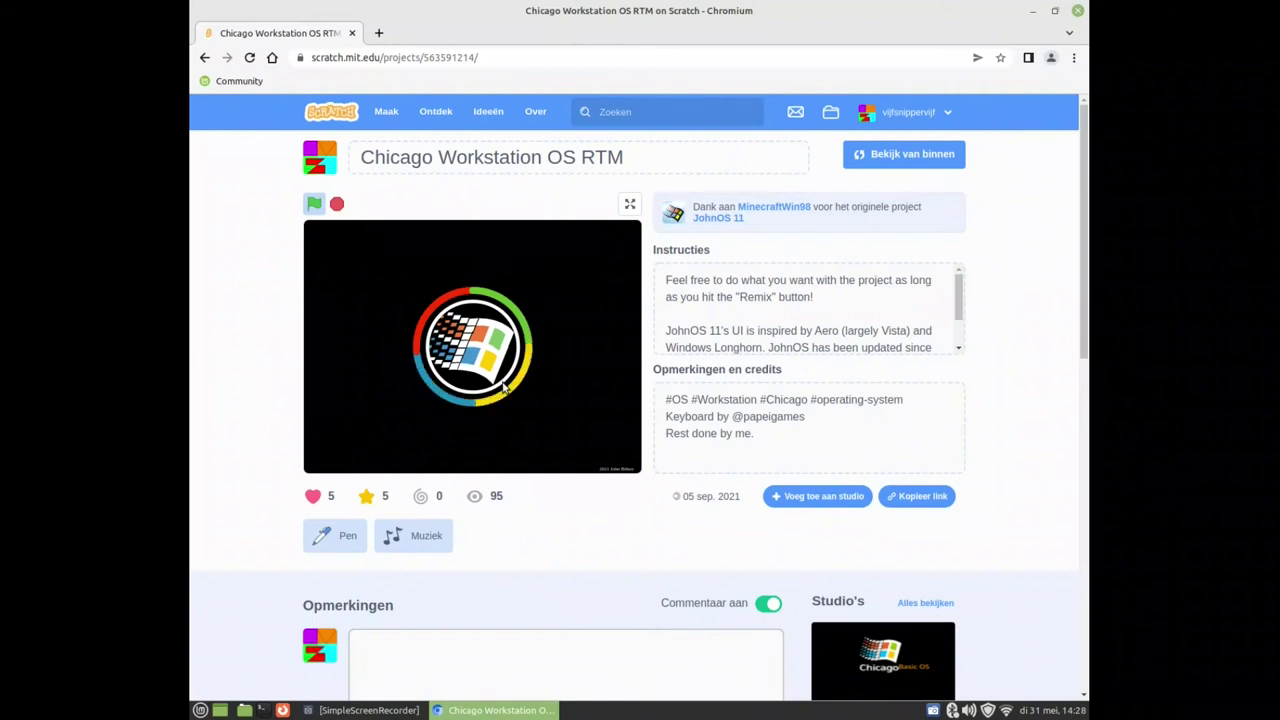
{"action": "left_click", "coordinate": [1078, 11]}
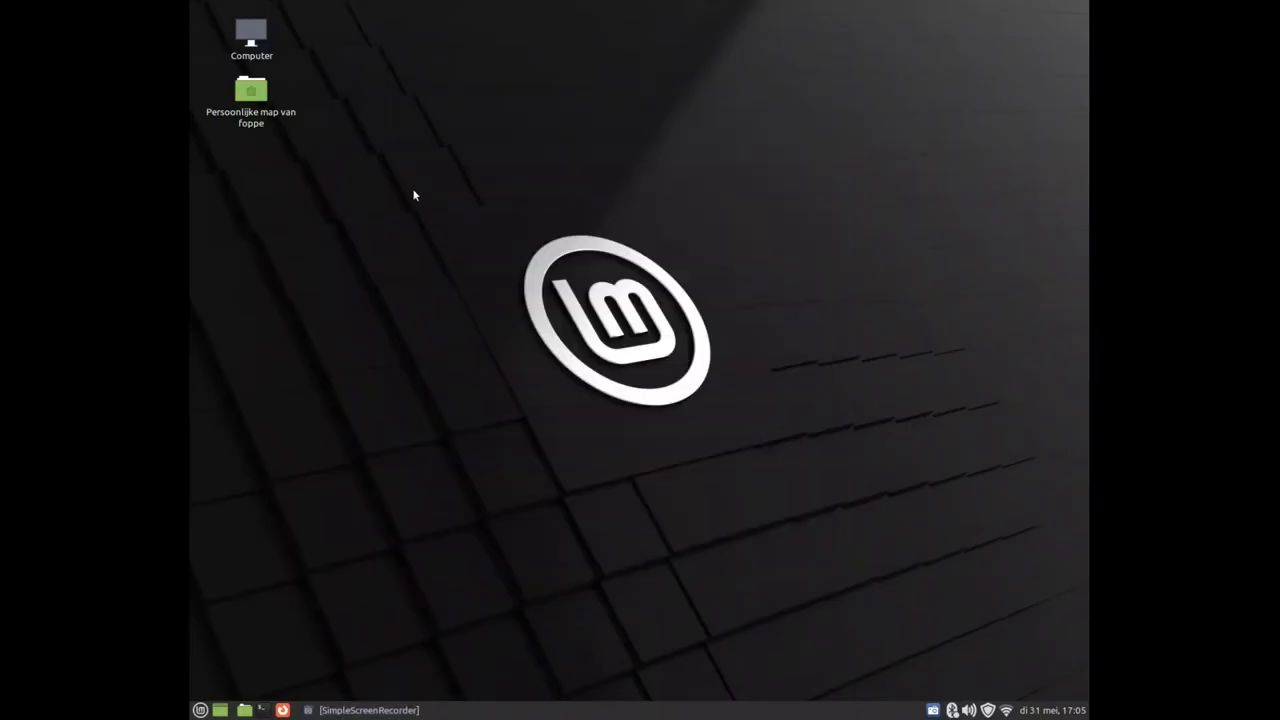
- Add Bliss.png from the Afbeeldingen folder as the desktop background and close the appearance preferences
{"action": "right_click", "coordinate": [368, 275]}
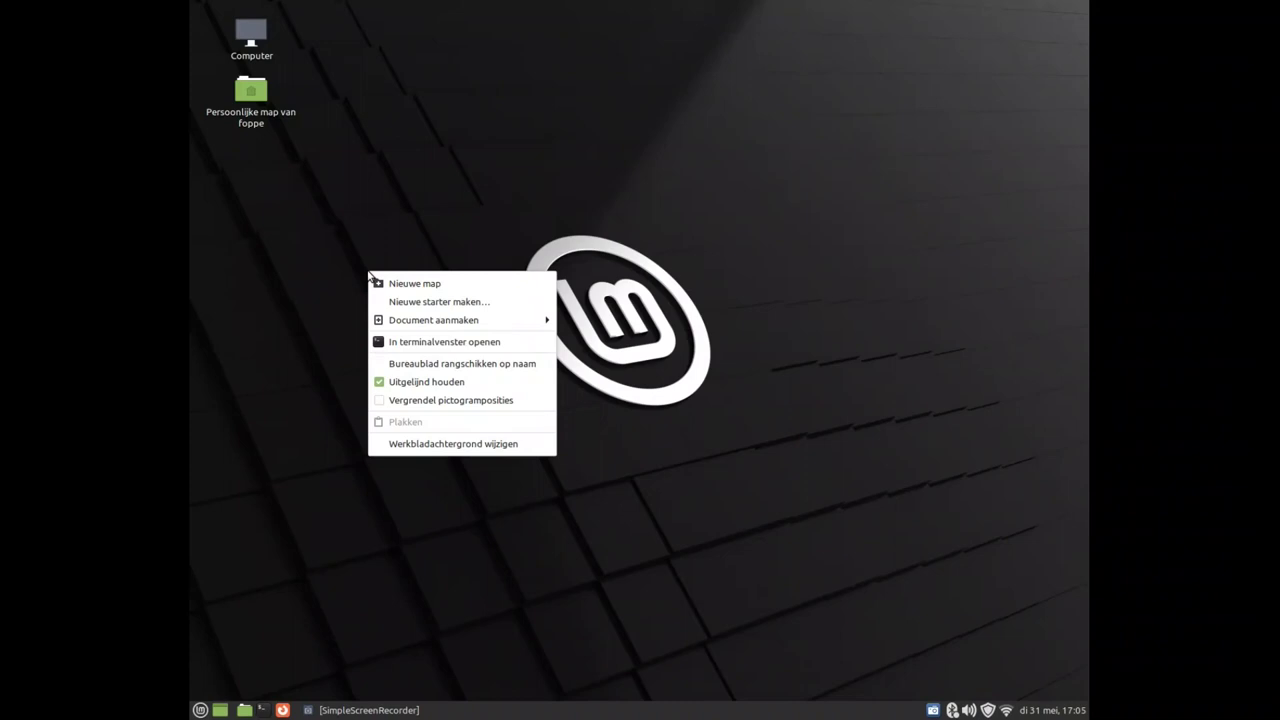
{"action": "left_click", "coordinate": [420, 447]}
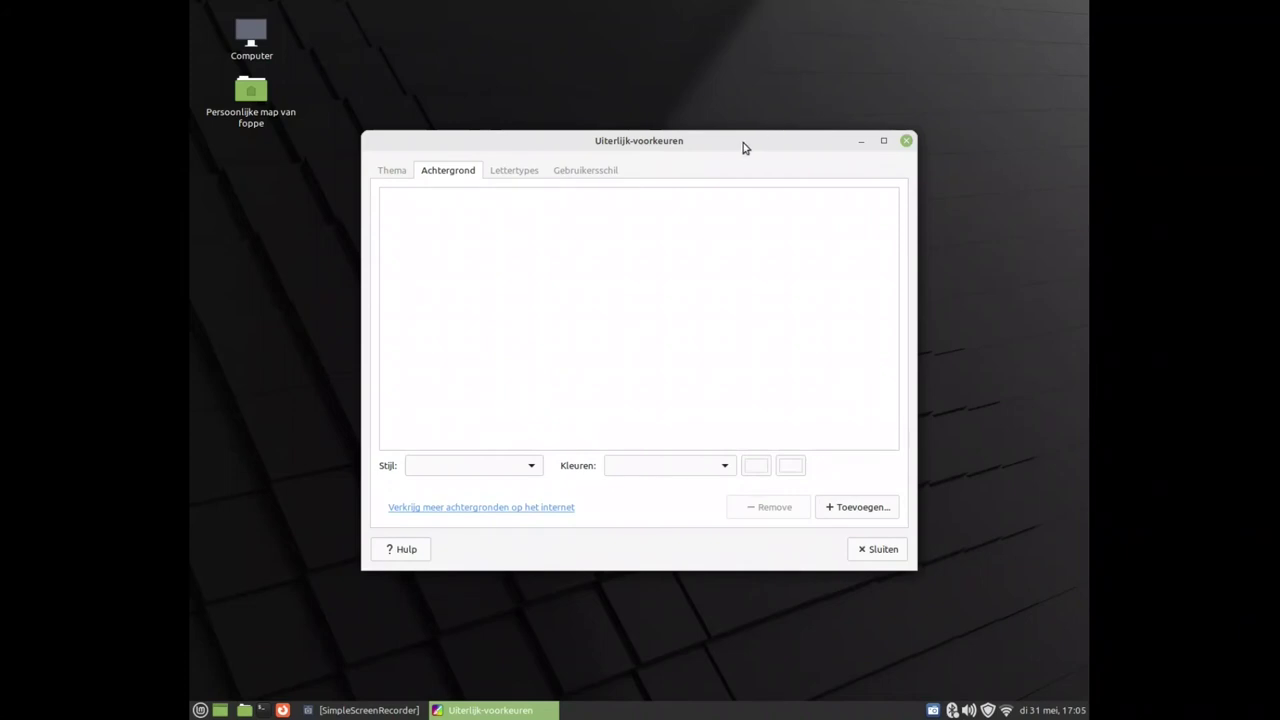
{"action": "left_click_drag", "start_coordinate": [743, 140], "coordinate": [720, 146]}
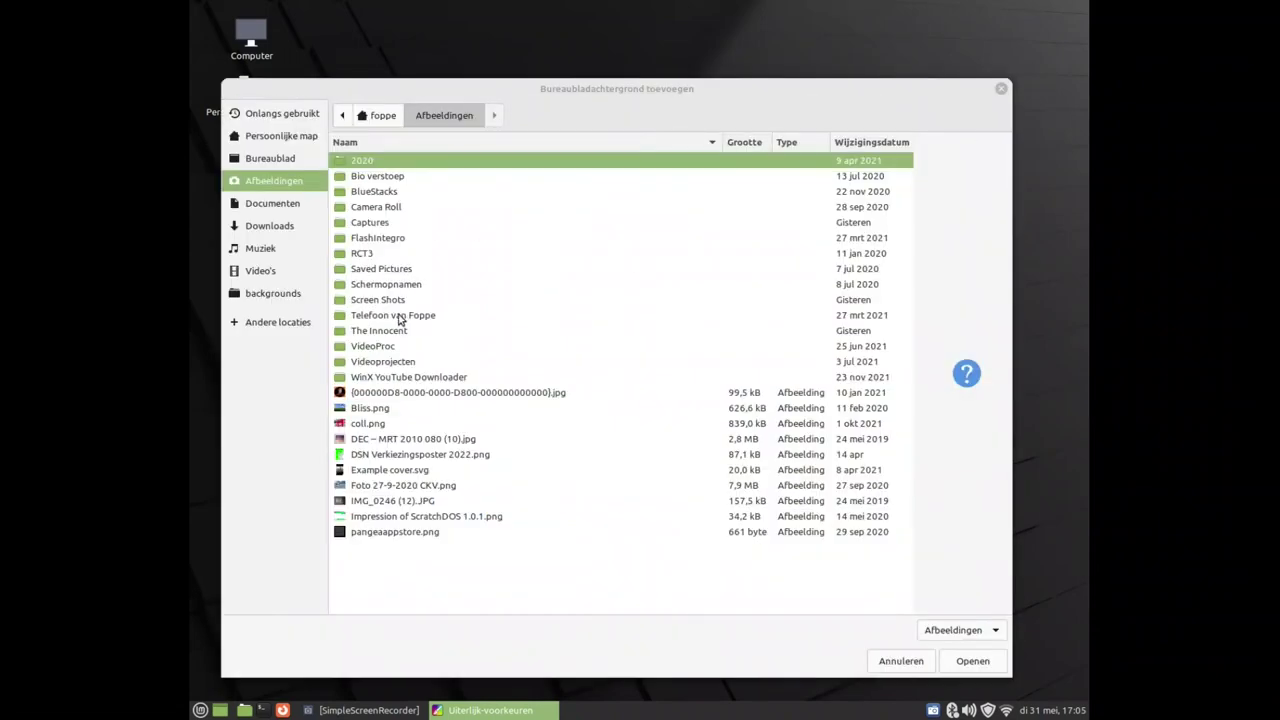
{"action": "left_click", "coordinate": [390, 411]}
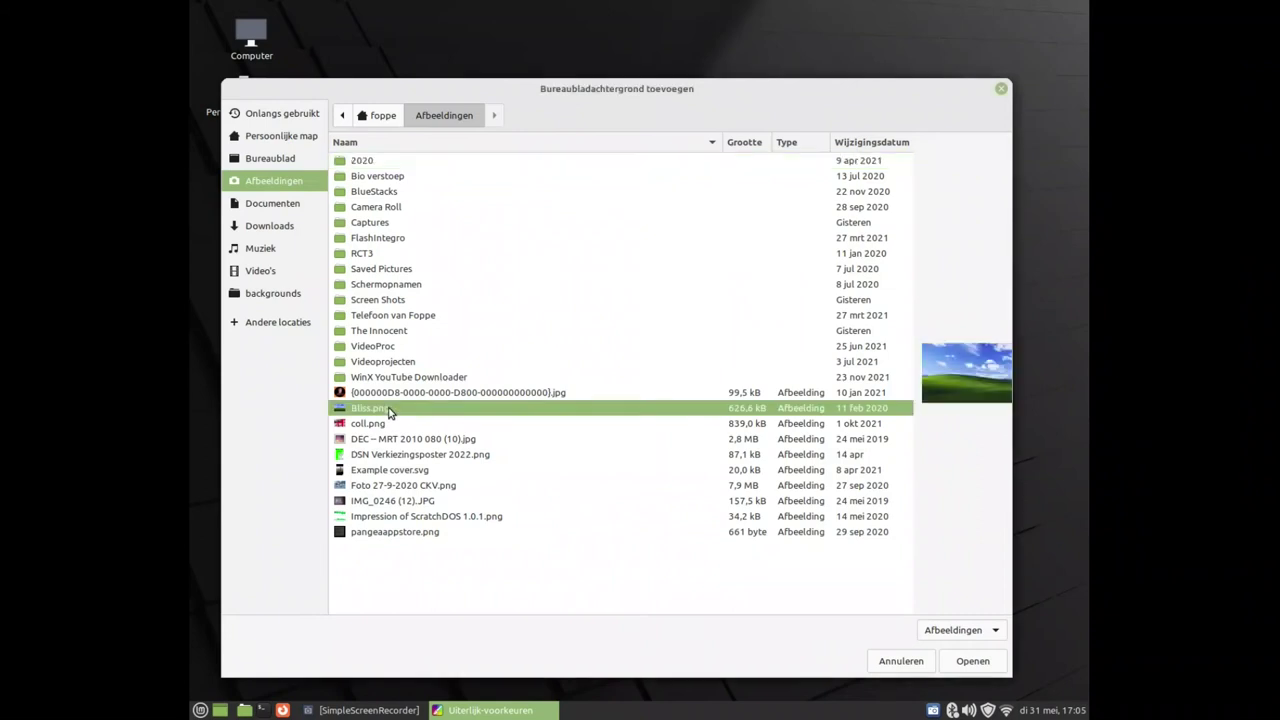
{"action": "left_click", "coordinate": [962, 664]}
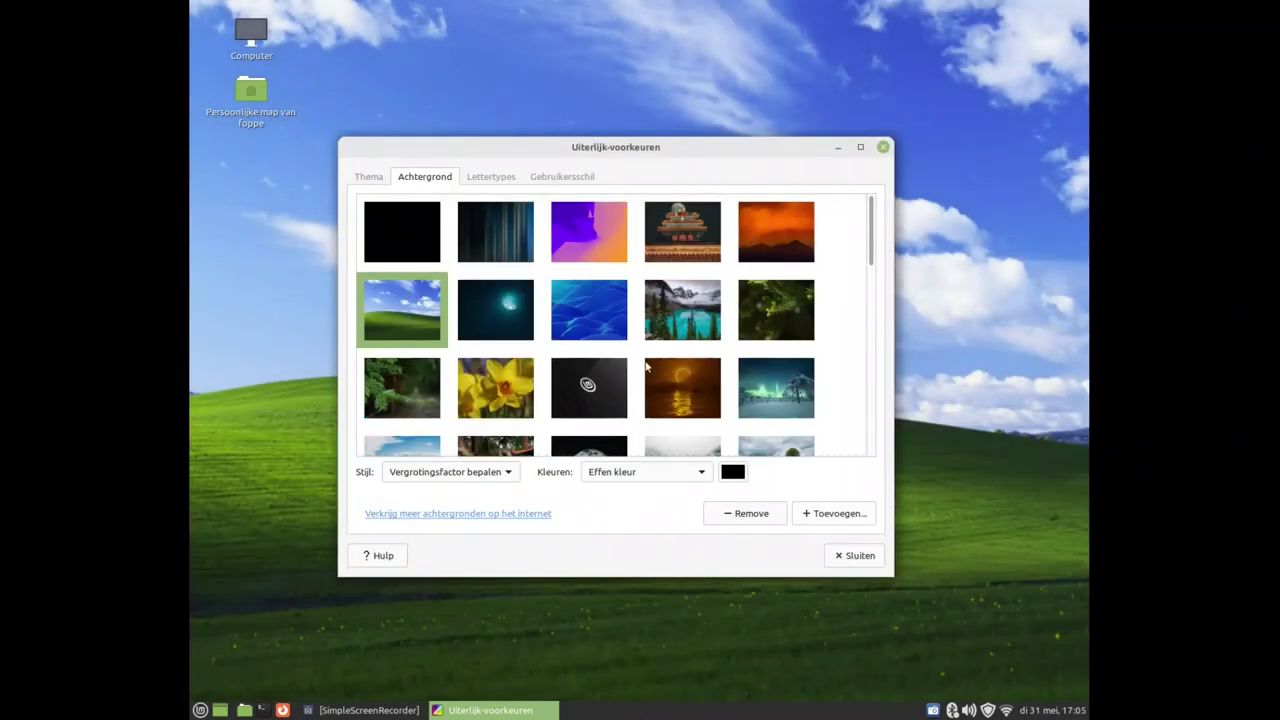
{"action": "scroll", "coordinate": [637, 346], "scroll_direction": "down", "scroll_amount": 5}
{"action": "scroll", "coordinate": [632, 348], "scroll_direction": "down", "scroll_amount": 5}
{"action": "scroll", "coordinate": [629, 343], "scroll_direction": "up", "scroll_amount": 10}
{"action": "left_click", "coordinate": [857, 556]}
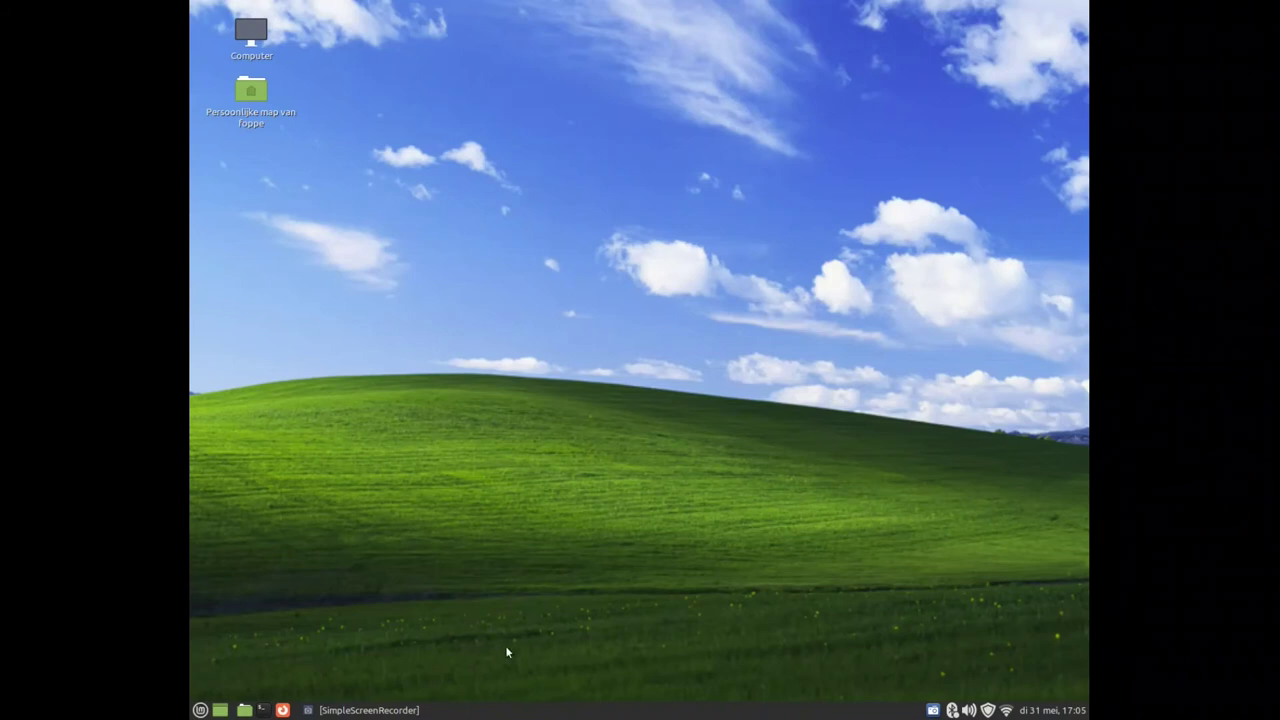
{"action": "left_click", "coordinate": [372, 710]}
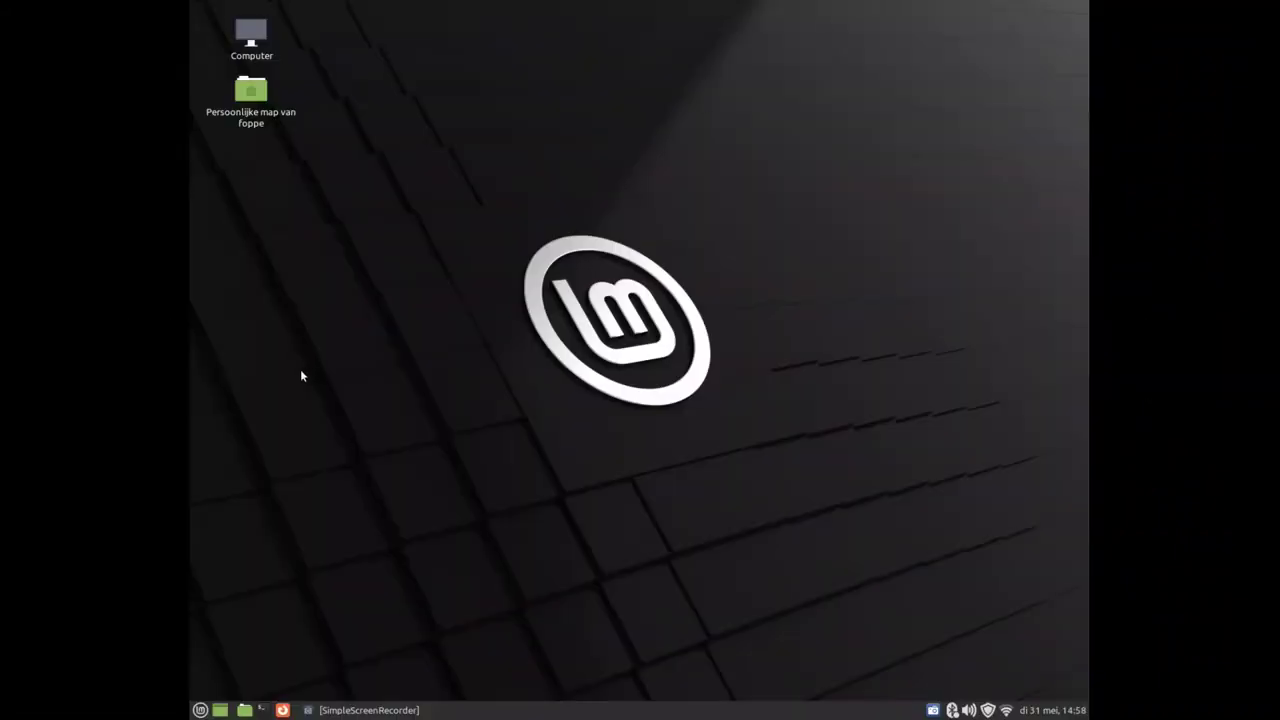
- Launch Inkscape and bring the whole blank page of the new document into view
{"action": "left_click", "coordinate": [200, 710]}
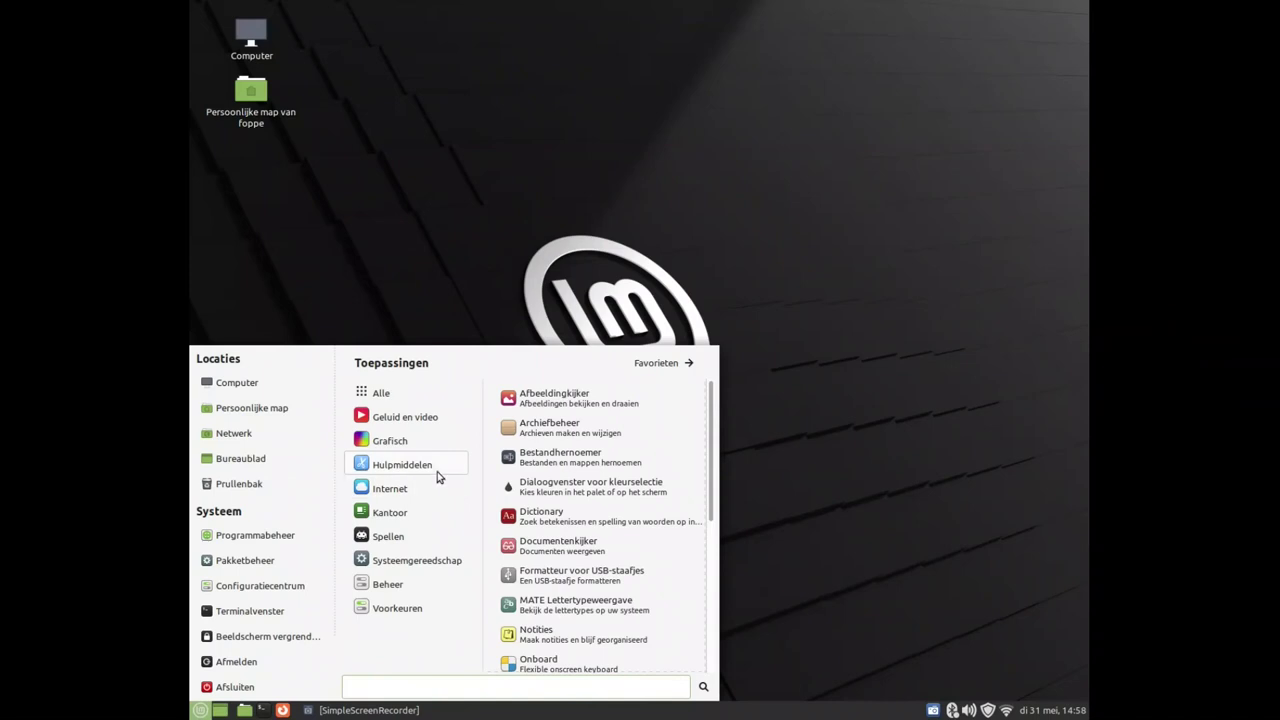
{"action": "mouse_move", "coordinate": [417, 443]}
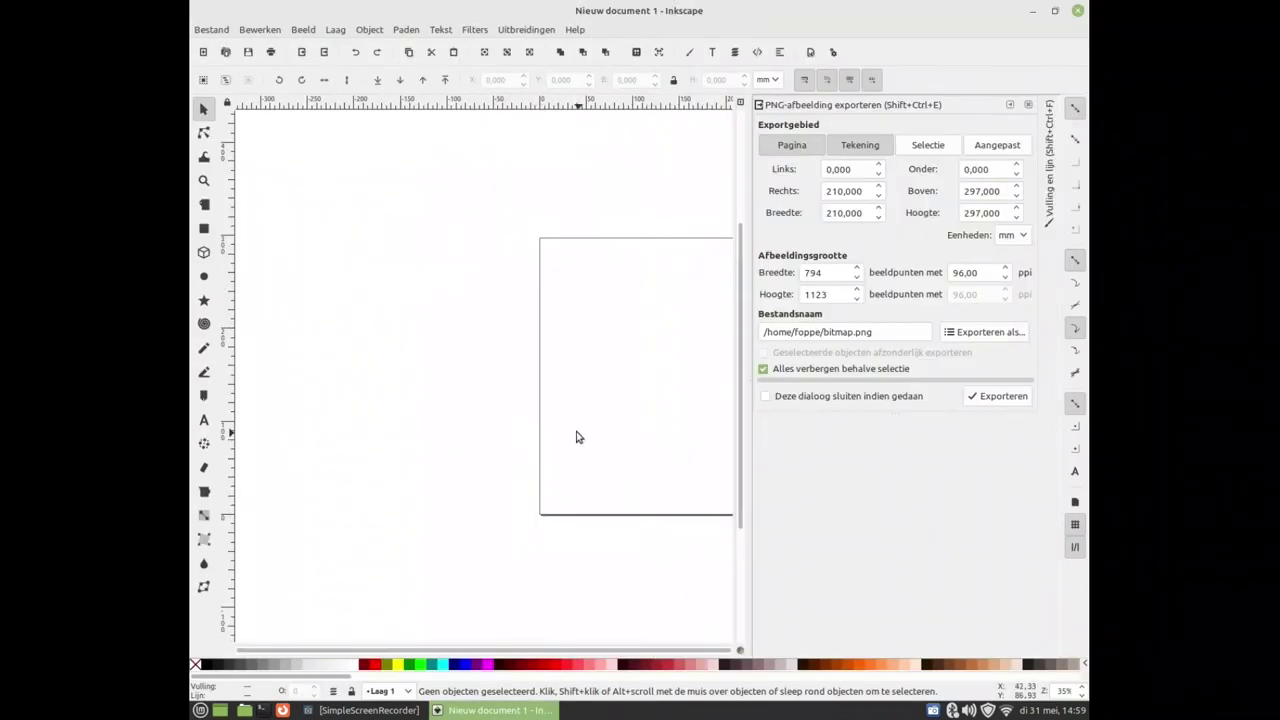
{"action": "scroll", "coordinate": [572, 432], "scroll_direction": "up", "scroll_amount": 2}
{"action": "scroll", "coordinate": [572, 432], "scroll_direction": "up", "scroll_amount": 6}
{"action": "scroll", "coordinate": [572, 432], "scroll_direction": "down", "scroll_amount": 15}
{"action": "scroll", "coordinate": [572, 432], "scroll_direction": "up", "scroll_amount": 7}
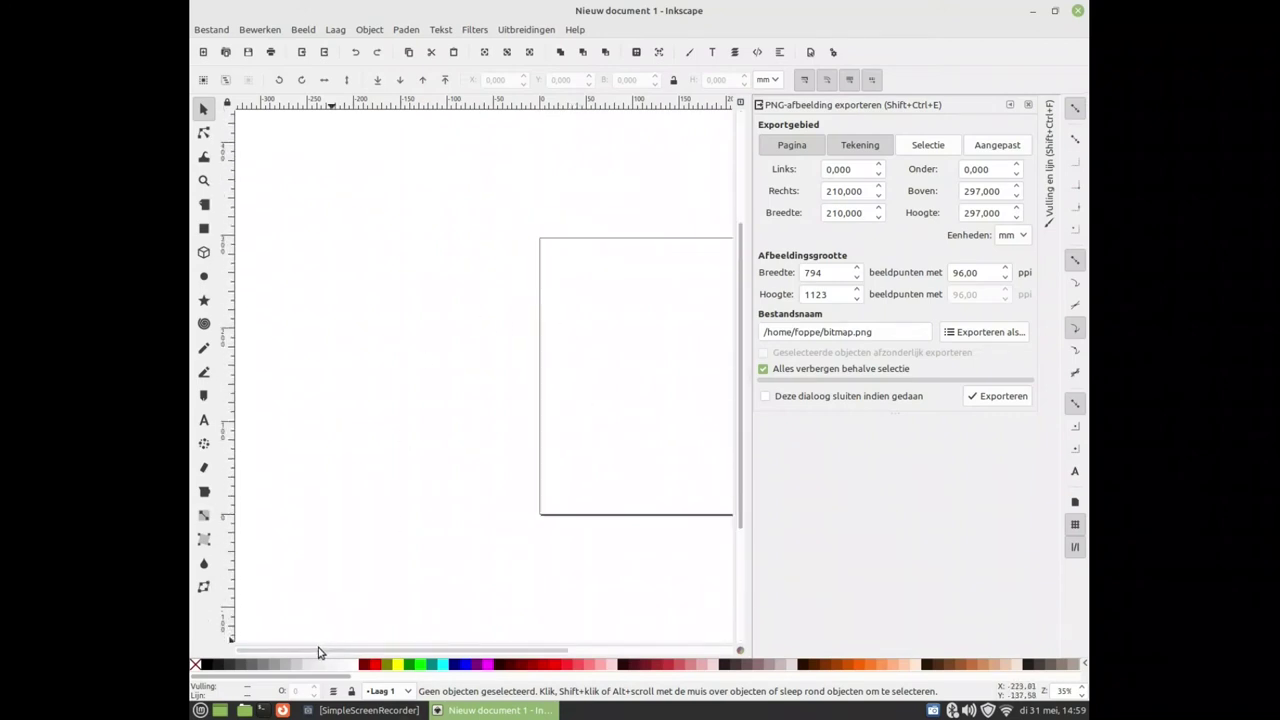
{"action": "scroll", "coordinate": [318, 648], "scroll_direction": "right", "scroll_amount": 5}
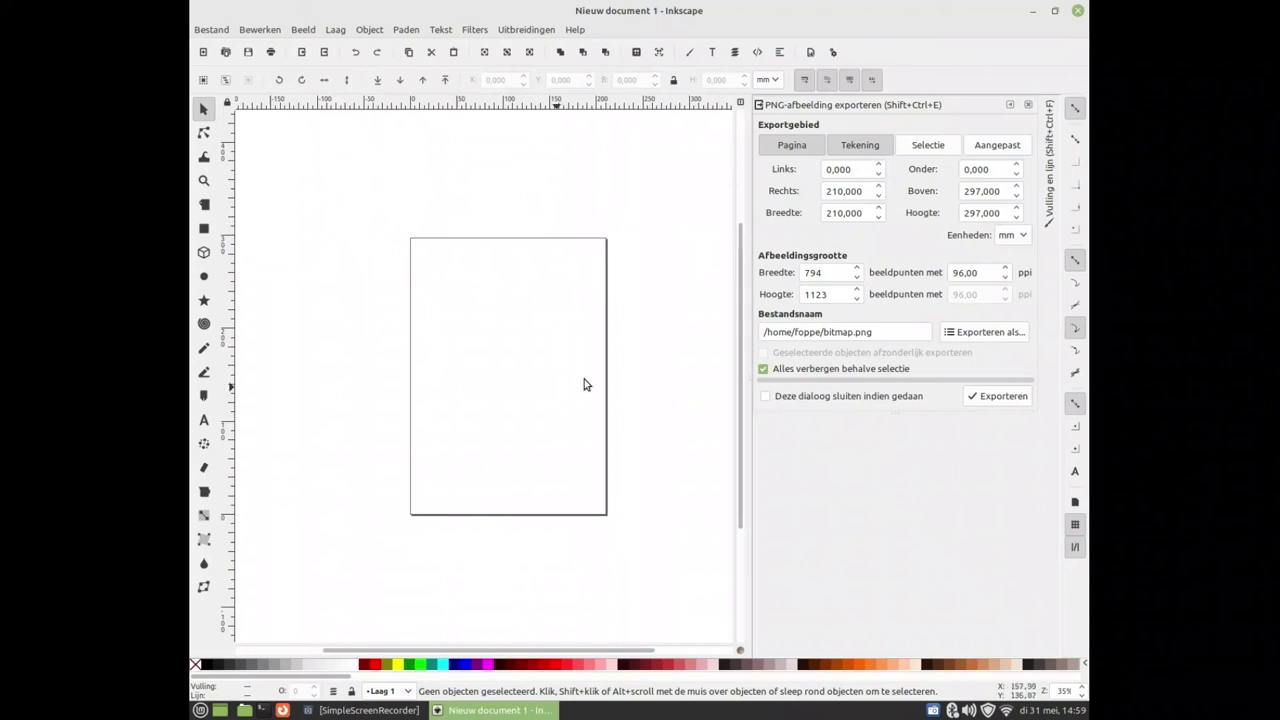
{"action": "scroll", "coordinate": [612, 368], "scroll_direction": "up", "scroll_amount": 7}
{"action": "scroll", "coordinate": [612, 368], "scroll_direction": "down", "scroll_amount": 11}
- Draw a blue rectangle about 171 by 82 mm and a blue ellipse about 206 by 107 mm overlapping it
{"action": "left_click", "coordinate": [205, 232]}
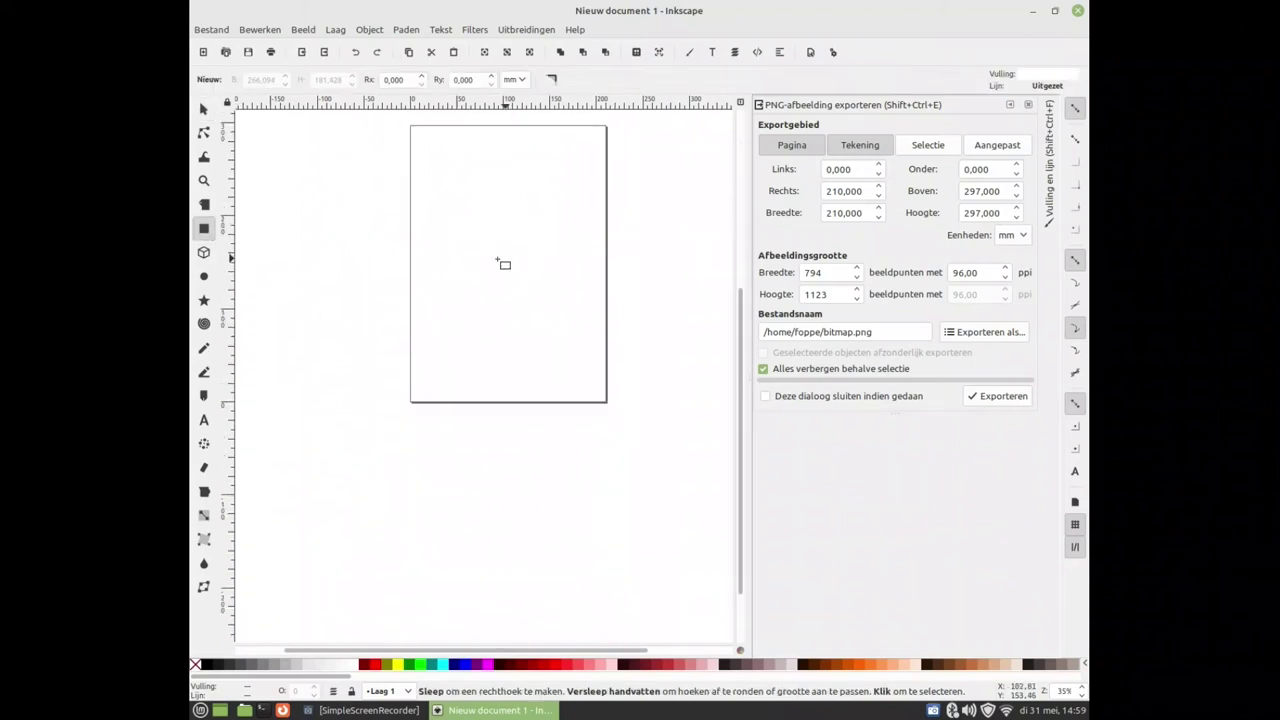
{"action": "left_click_drag", "start_coordinate": [430, 234], "coordinate": [588, 310]}
{"action": "left_click", "coordinate": [462, 665]}
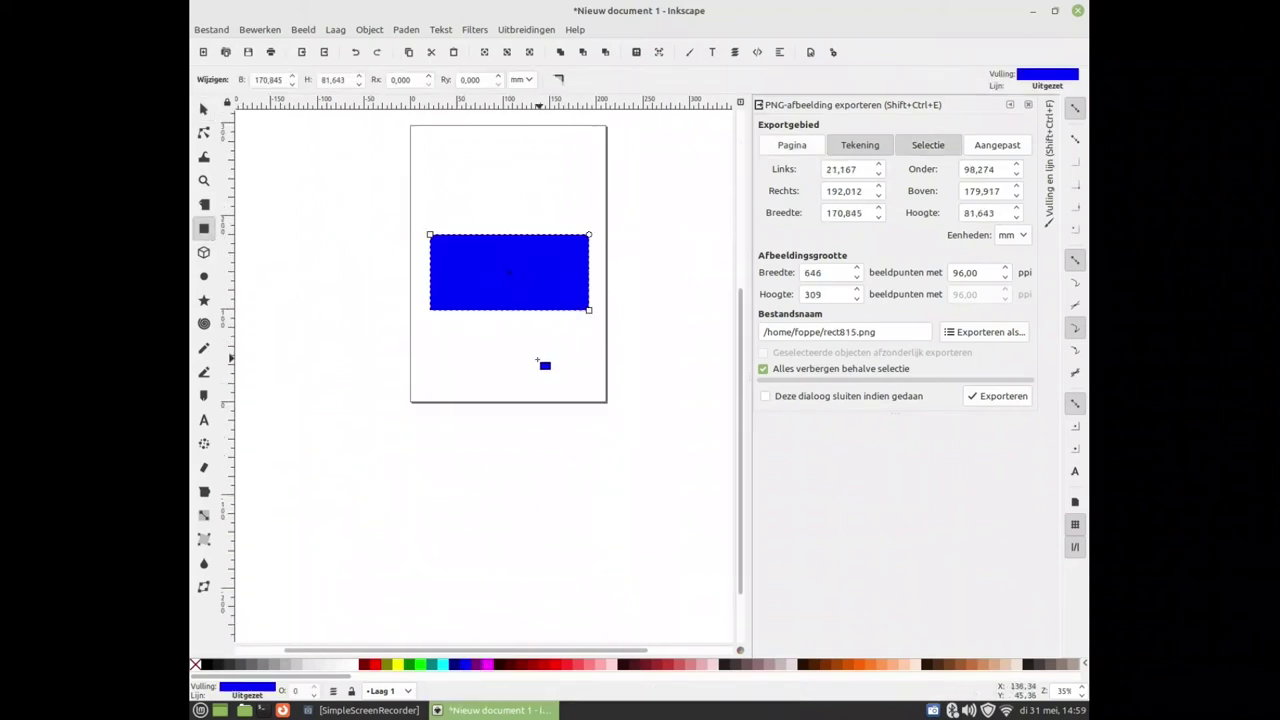
{"action": "left_click", "coordinate": [543, 363]}
{"action": "left_click", "coordinate": [204, 276]}
{"action": "left_click_drag", "start_coordinate": [470, 165], "coordinate": [660, 265]}
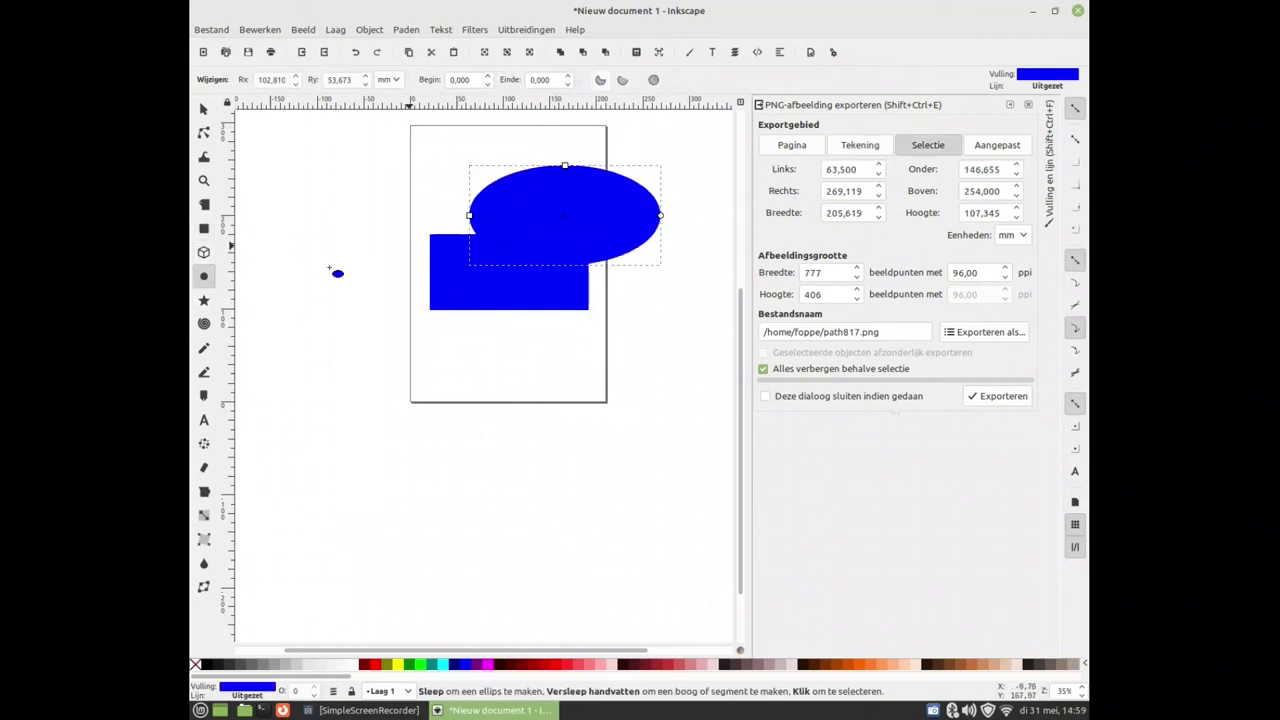
- Sketch a freehand outline about 332 by 148 mm below the shapes with the Pencil tool, and quit Inkscape without saving
{"action": "left_click", "coordinate": [204, 348]}
{"action": "mouse_move", "coordinate": [430, 338]}
{"action": "left_mouse_down"}
{"action": "mouse_move", "coordinate": [594, 351]}
{"action": "mouse_move", "coordinate": [531, 471]}
{"action": "mouse_move", "coordinate": [357, 366]}
{"action": "mouse_move", "coordinate": [425, 350]}
{"action": "mouse_move", "coordinate": [430, 334]}
{"action": "left_mouse_up"}
{"action": "left_click", "coordinate": [1078, 10]}
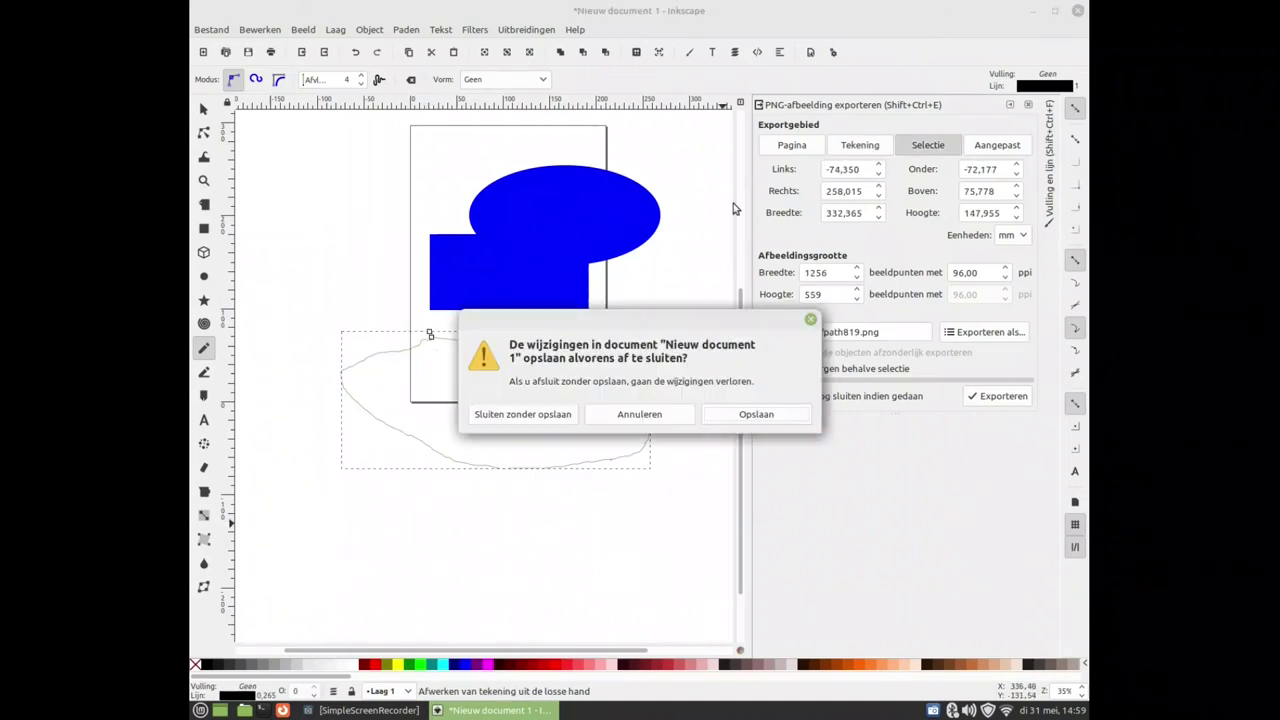
{"action": "left_click", "coordinate": [520, 414]}
{"action": "left_click", "coordinate": [199, 712]}
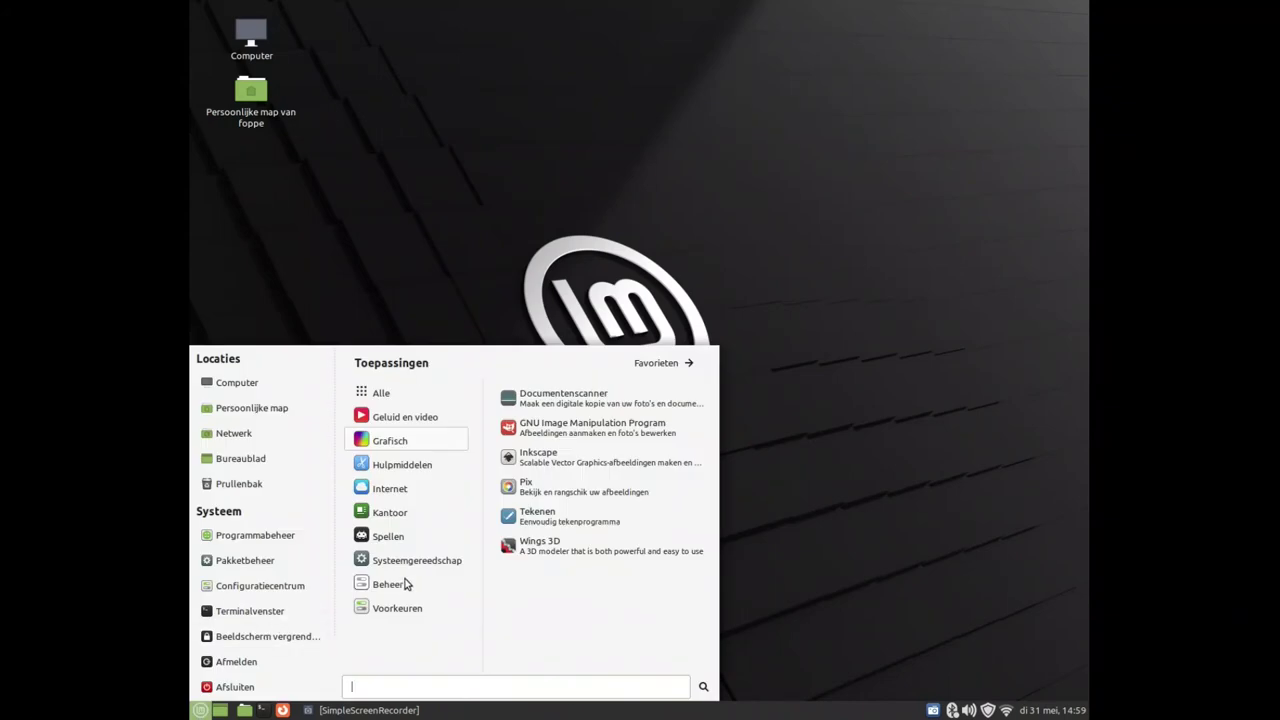
{"action": "left_click", "coordinate": [535, 545]}
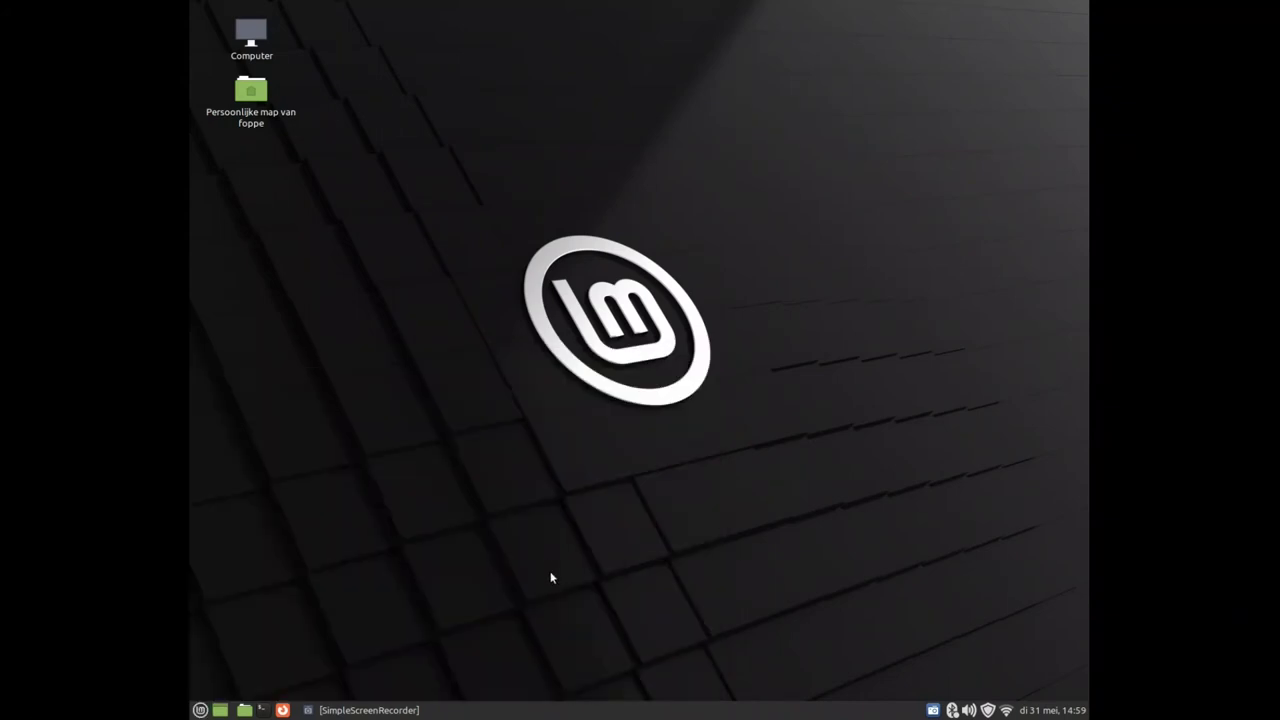
{"action": "left_click", "coordinate": [899, 163]}
- Launch GNU Image Manipulation Program to look at its workspace and file commands, and close it
{"action": "left_click", "coordinate": [199, 712]}
{"action": "mouse_move", "coordinate": [437, 440]}
{"action": "left_click", "coordinate": [554, 428]}
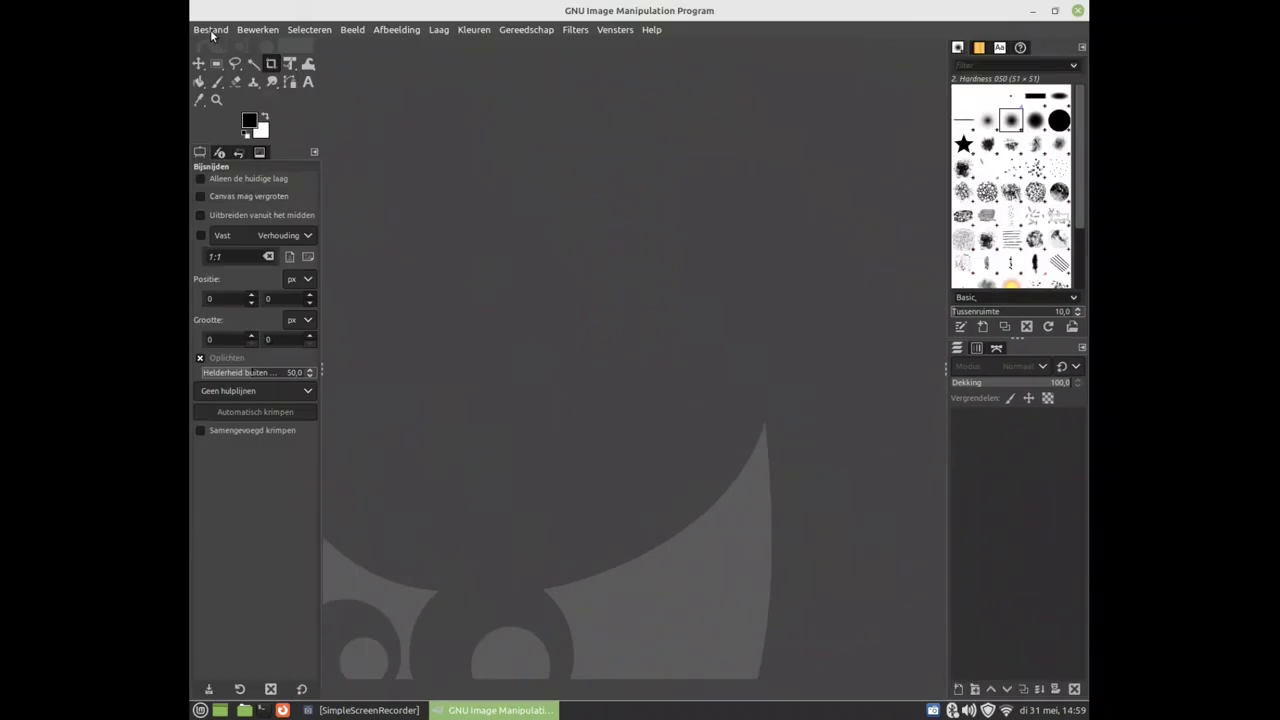
{"action": "left_click", "coordinate": [211, 32]}
{"action": "left_click", "coordinate": [557, 185]}
{"action": "left_click", "coordinate": [1078, 10]}
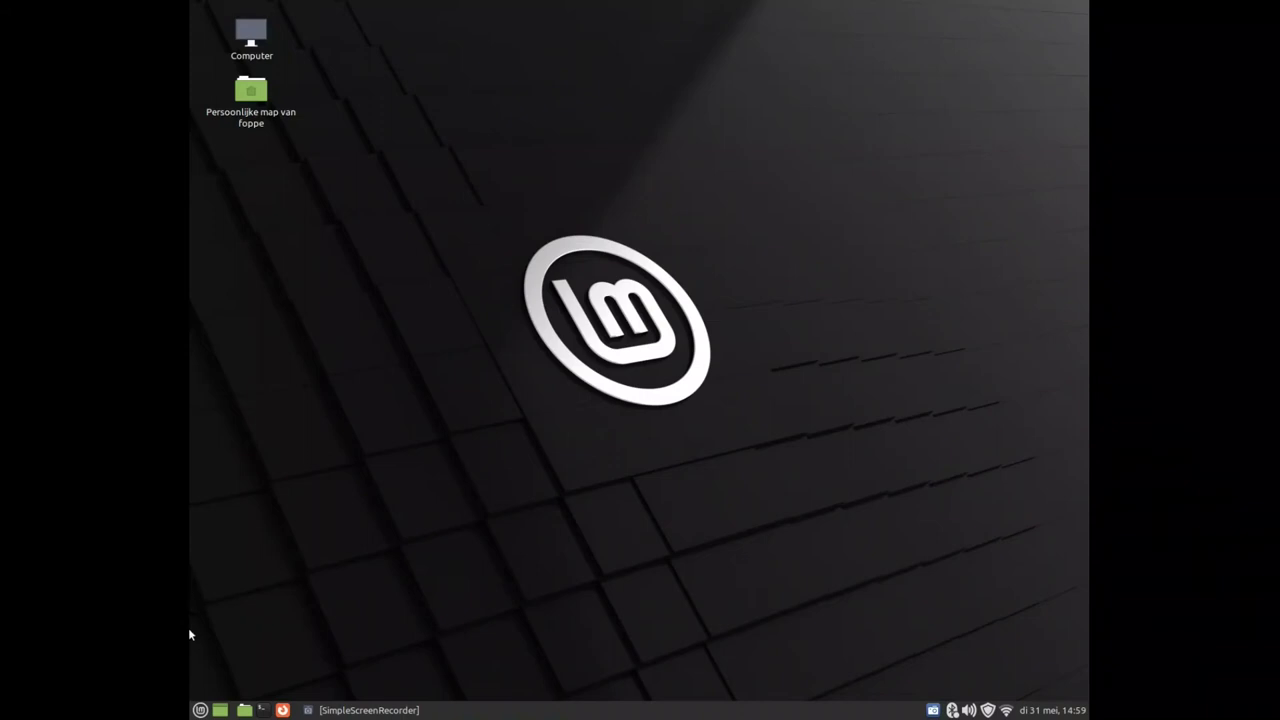
- Launch Wings 3D and maximize its window
{"action": "left_click", "coordinate": [200, 709]}
{"action": "left_click", "coordinate": [564, 549]}
{"action": "left_click", "coordinate": [879, 160]}
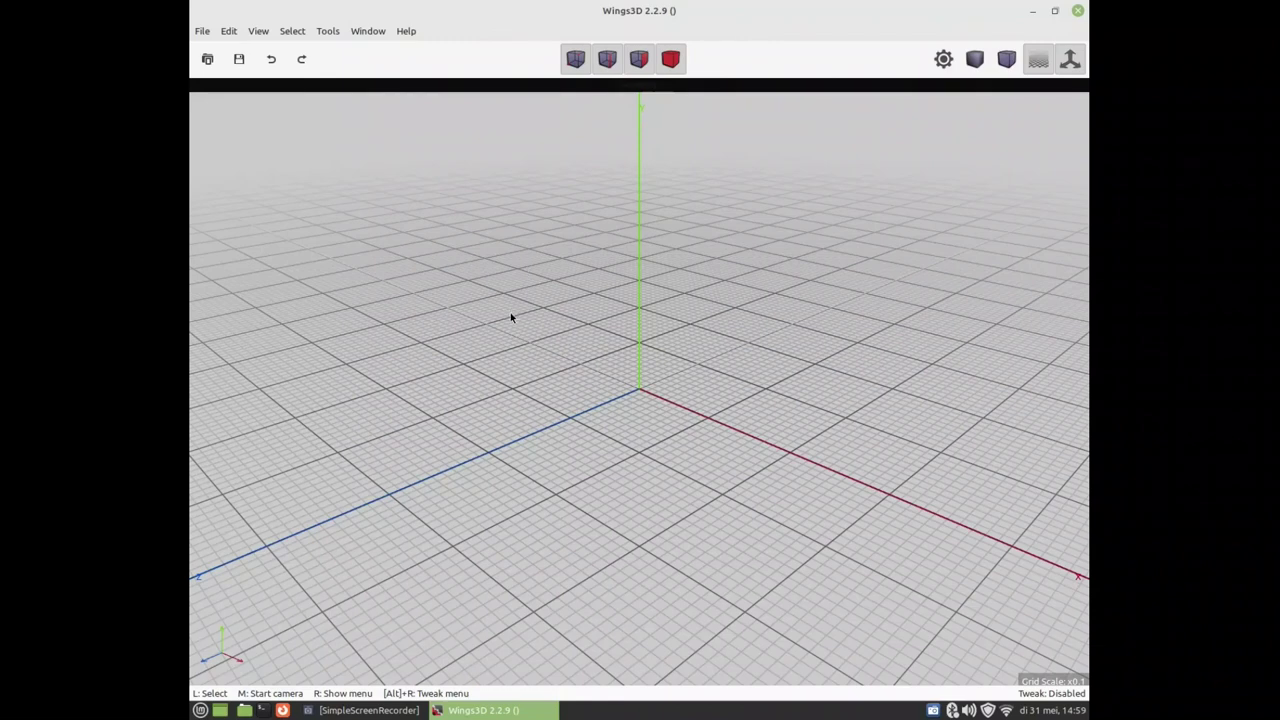
- Examine the empty 3D grid in Wings 3D at different zoom levels and quit without saving changes
{"action": "scroll", "coordinate": [509, 313], "scroll_direction": "up", "scroll_amount": 10}
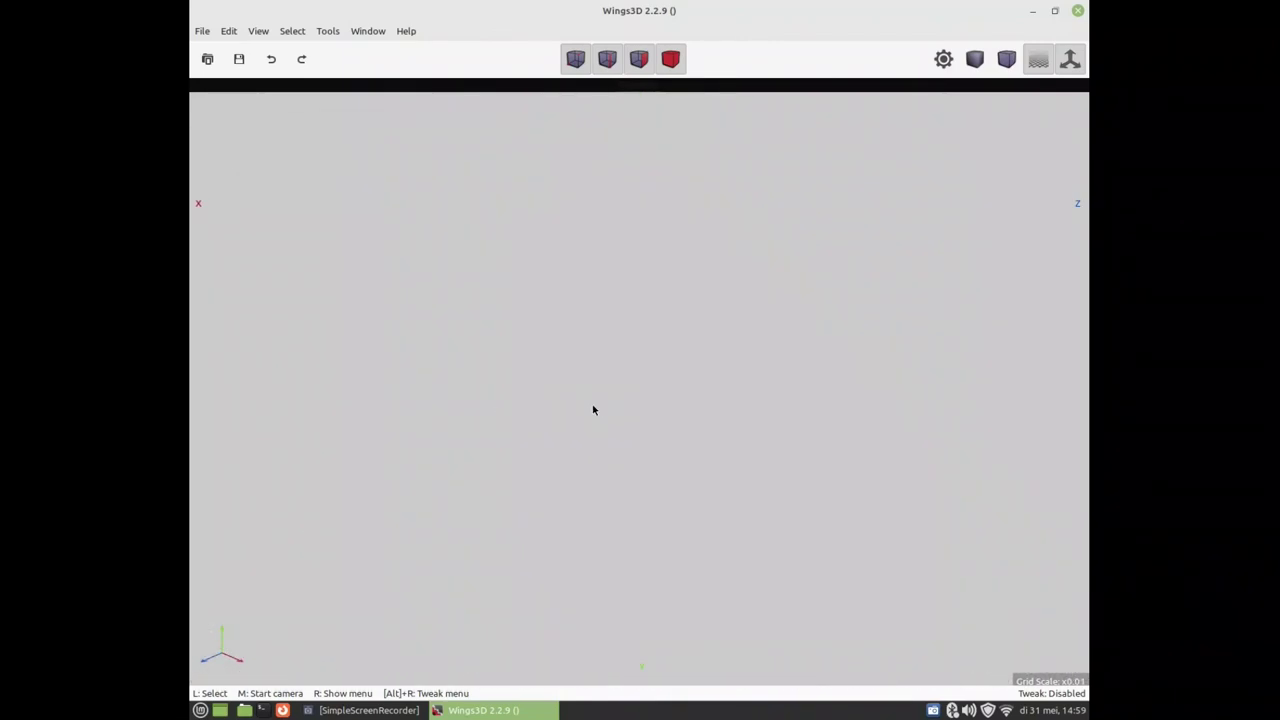
{"action": "scroll", "coordinate": [593, 410], "scroll_direction": "down", "scroll_amount": 10}
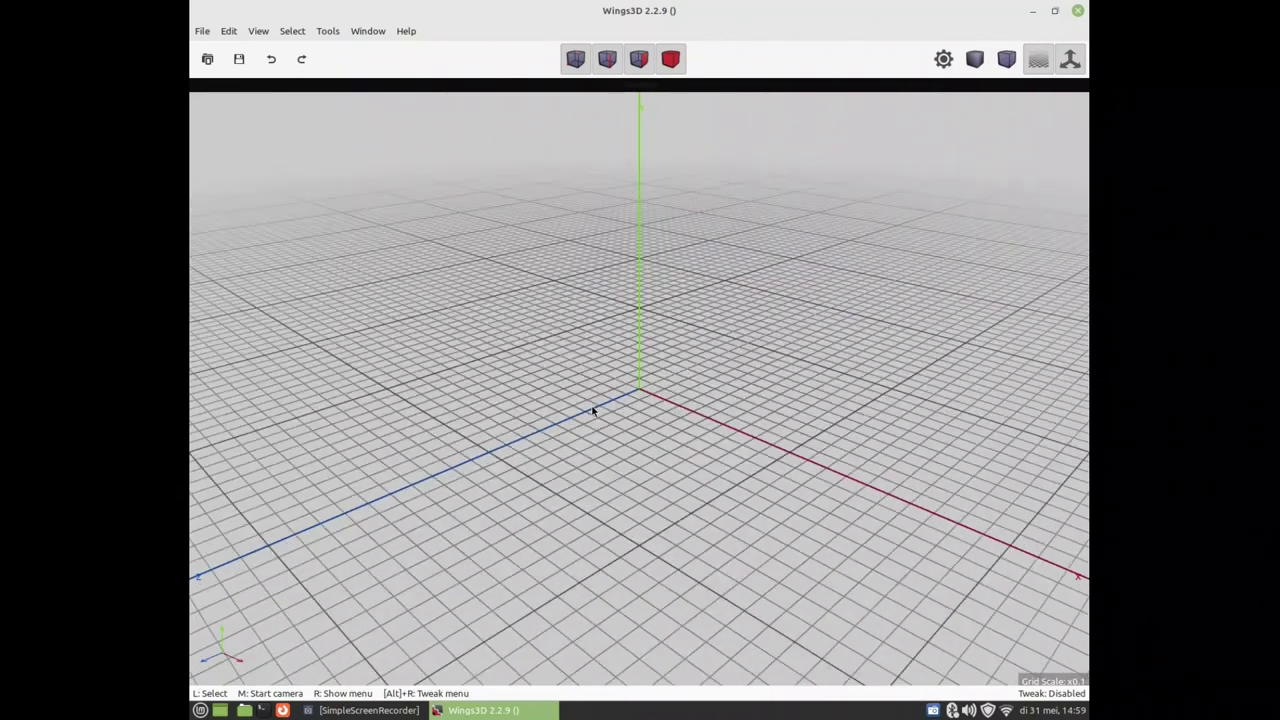
{"action": "scroll", "coordinate": [593, 410], "scroll_direction": "down", "scroll_amount": 3}
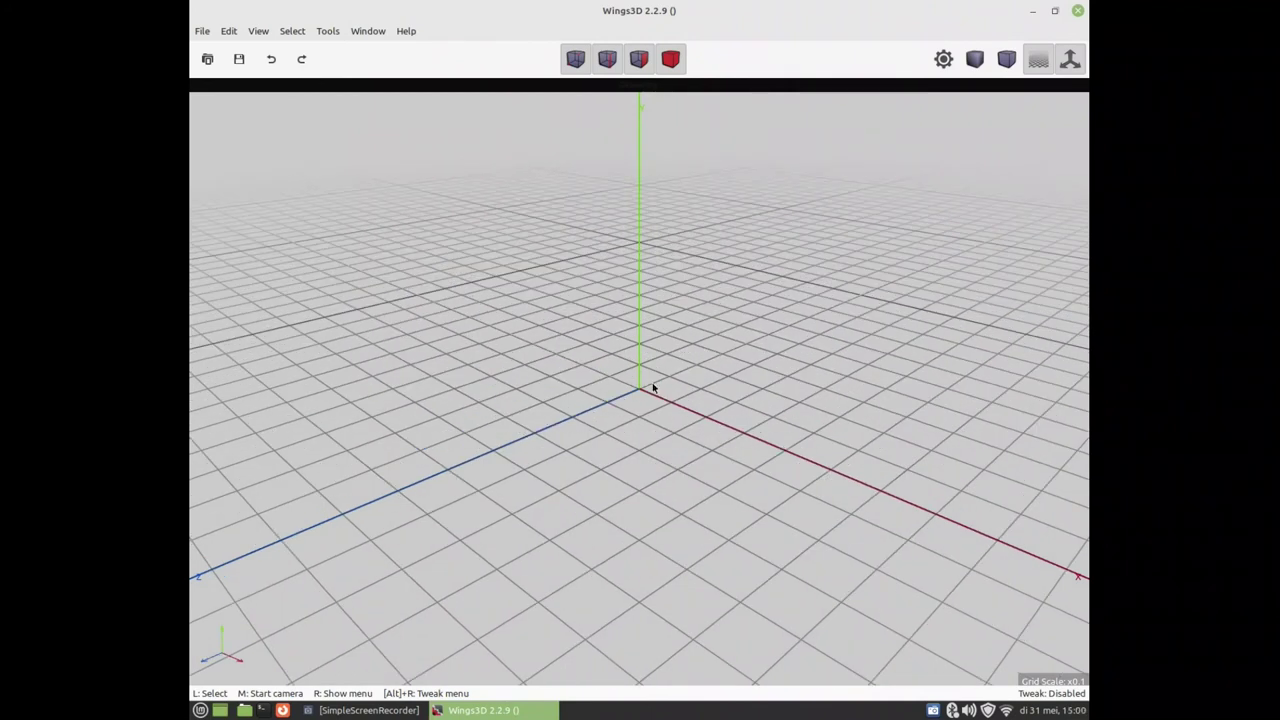
{"action": "left_click_drag", "start_coordinate": [652, 386], "coordinate": [432, 610]}
{"action": "left_click", "coordinate": [1078, 10]}
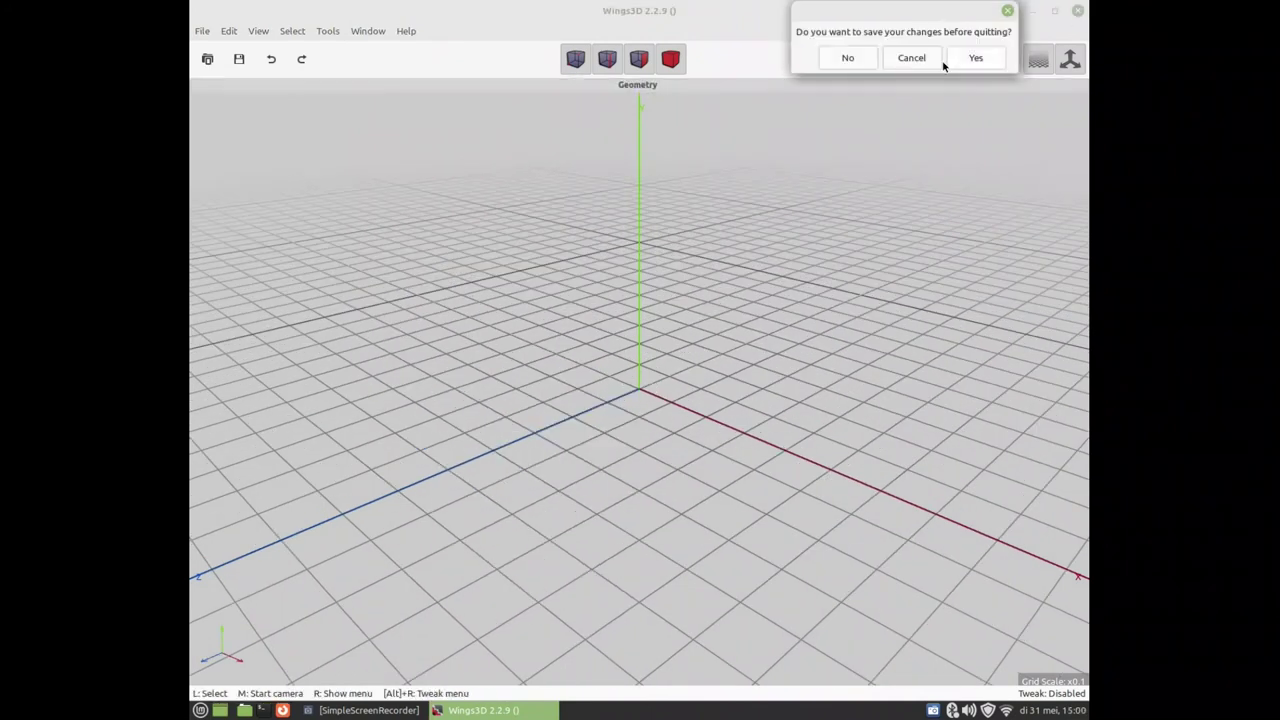
{"action": "left_click", "coordinate": [866, 61]}
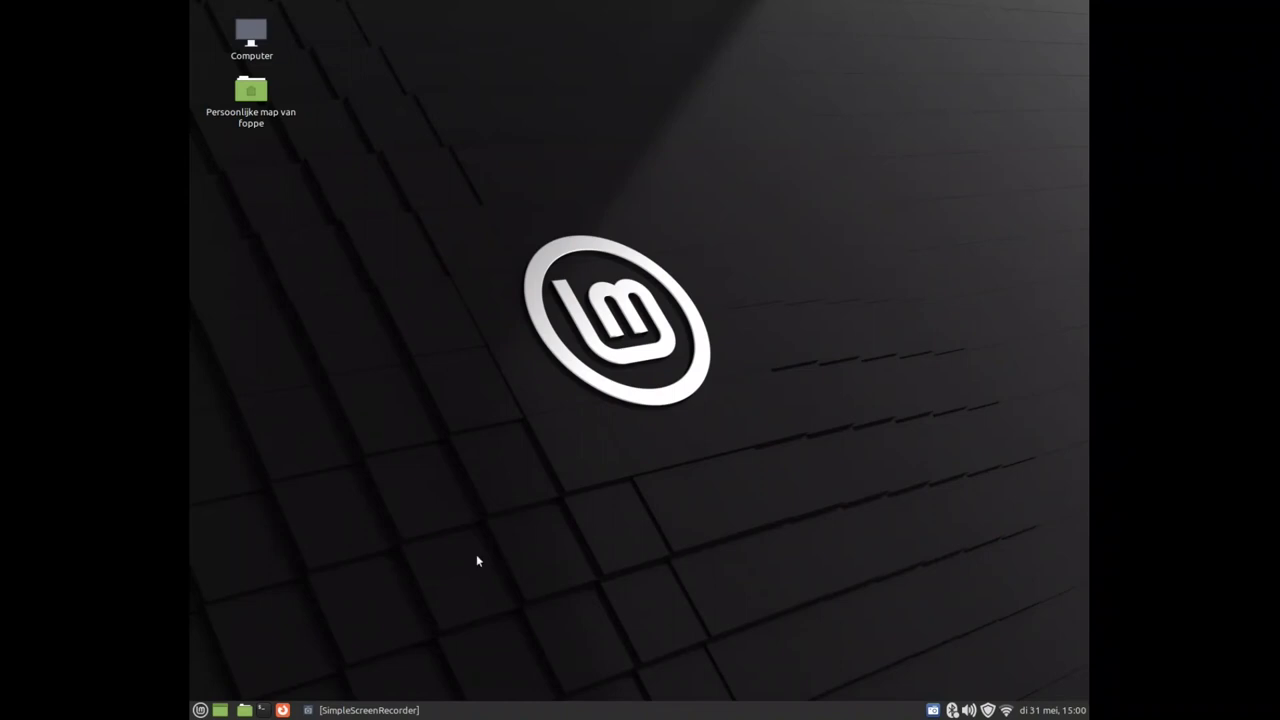
{"action": "left_click", "coordinate": [200, 710]}
{"action": "left_click", "coordinate": [200, 710]}
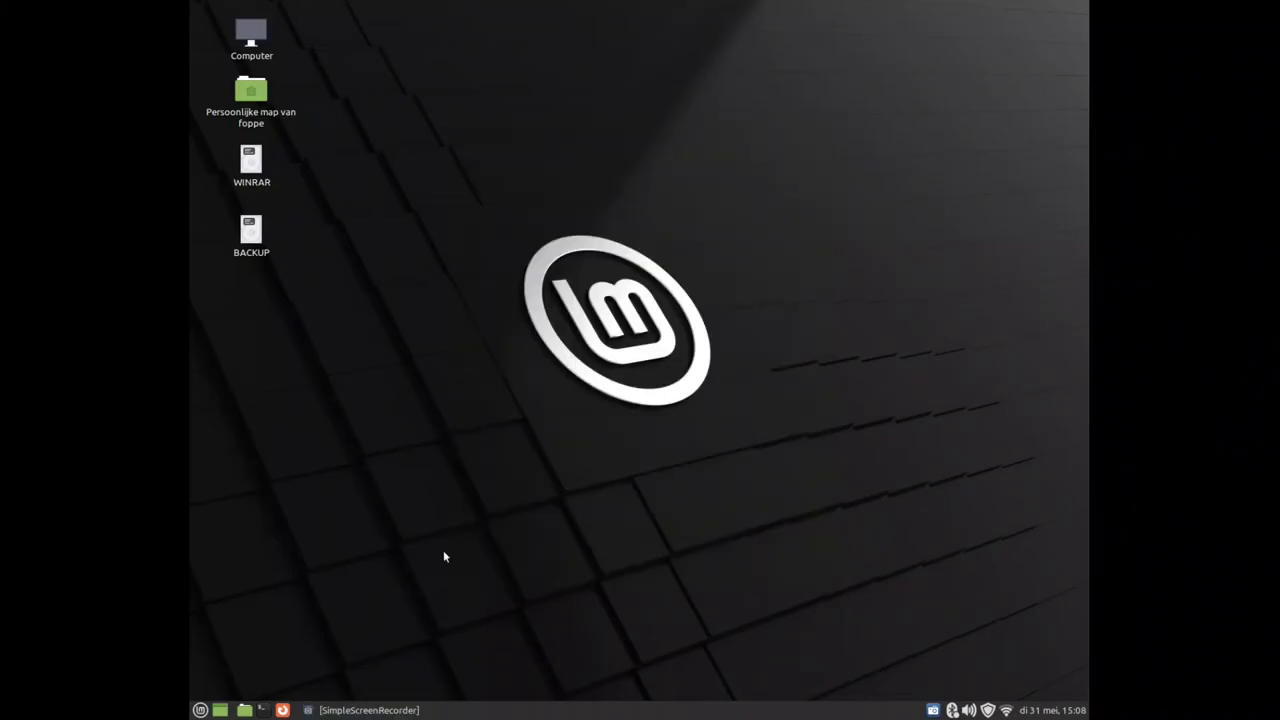
- Open the BACKUP drive from the desktop to view its contents, and close the file manager
{"action": "double_click", "coordinate": [256, 234]}
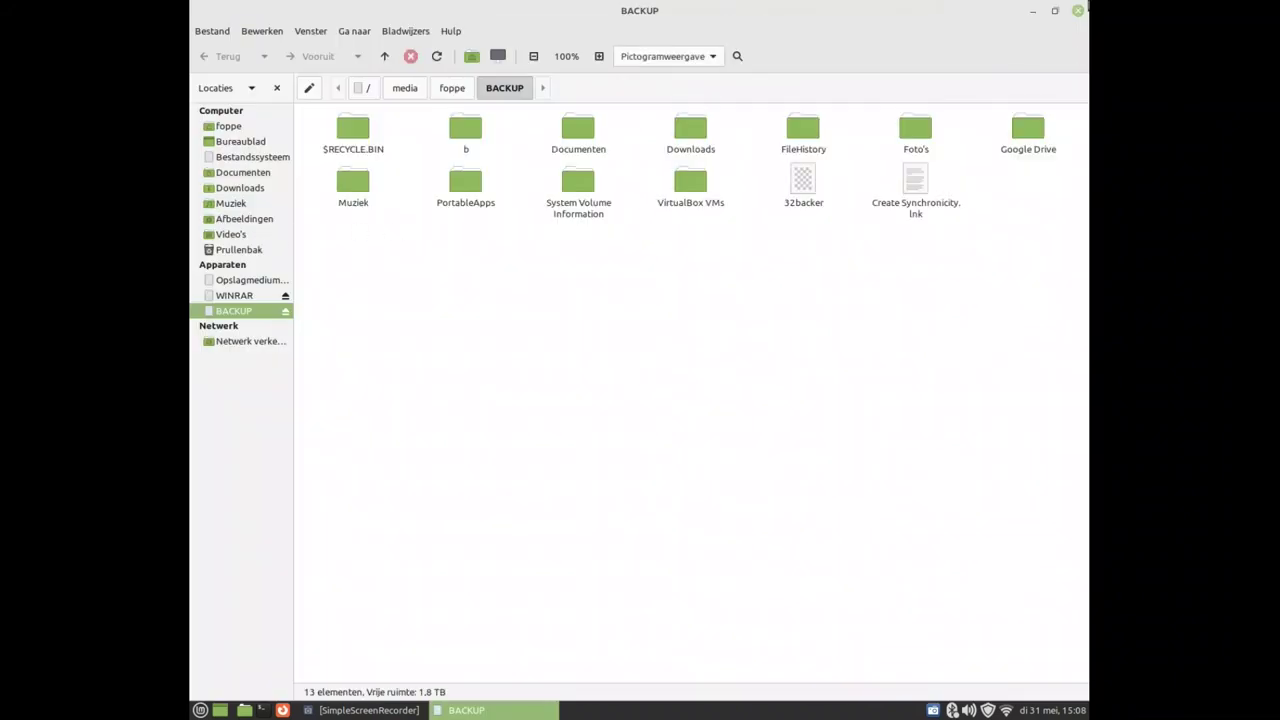
{"action": "left_click", "coordinate": [1077, 11]}
- Launch VLC Media Player and bring up its file selection for opening a media file
{"action": "left_click", "coordinate": [201, 710]}
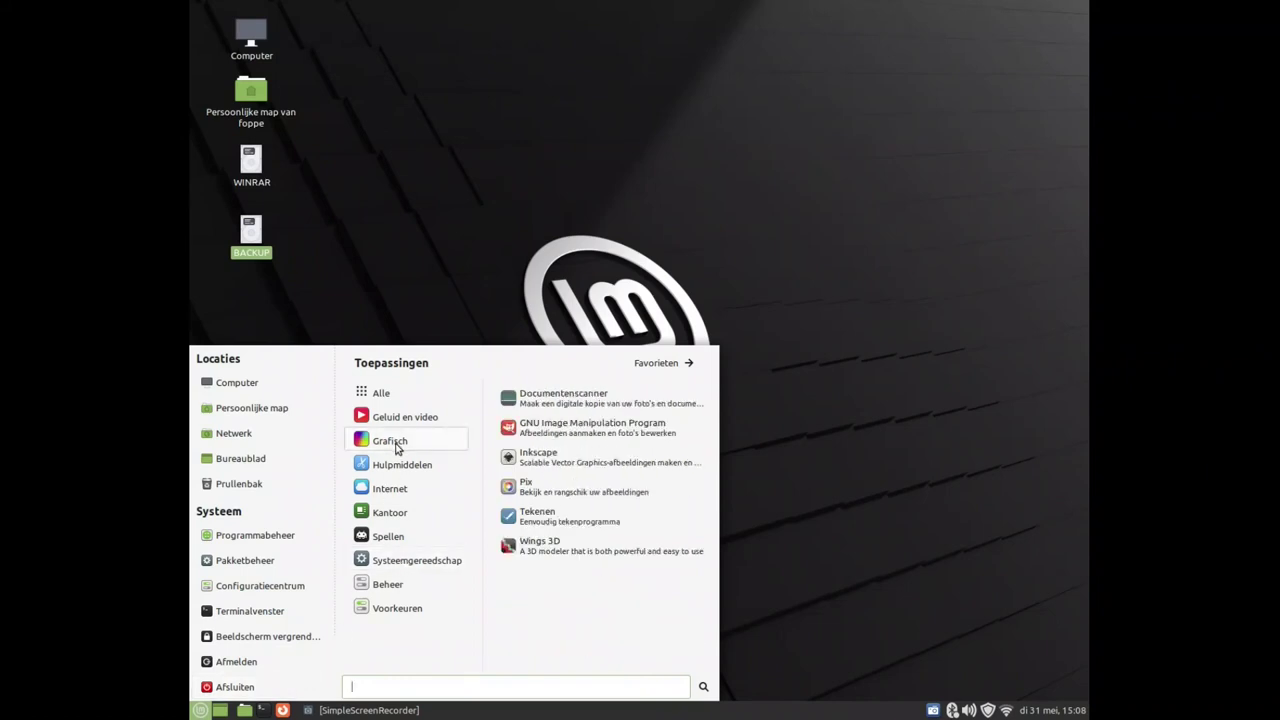
{"action": "mouse_move", "coordinate": [381, 418]}
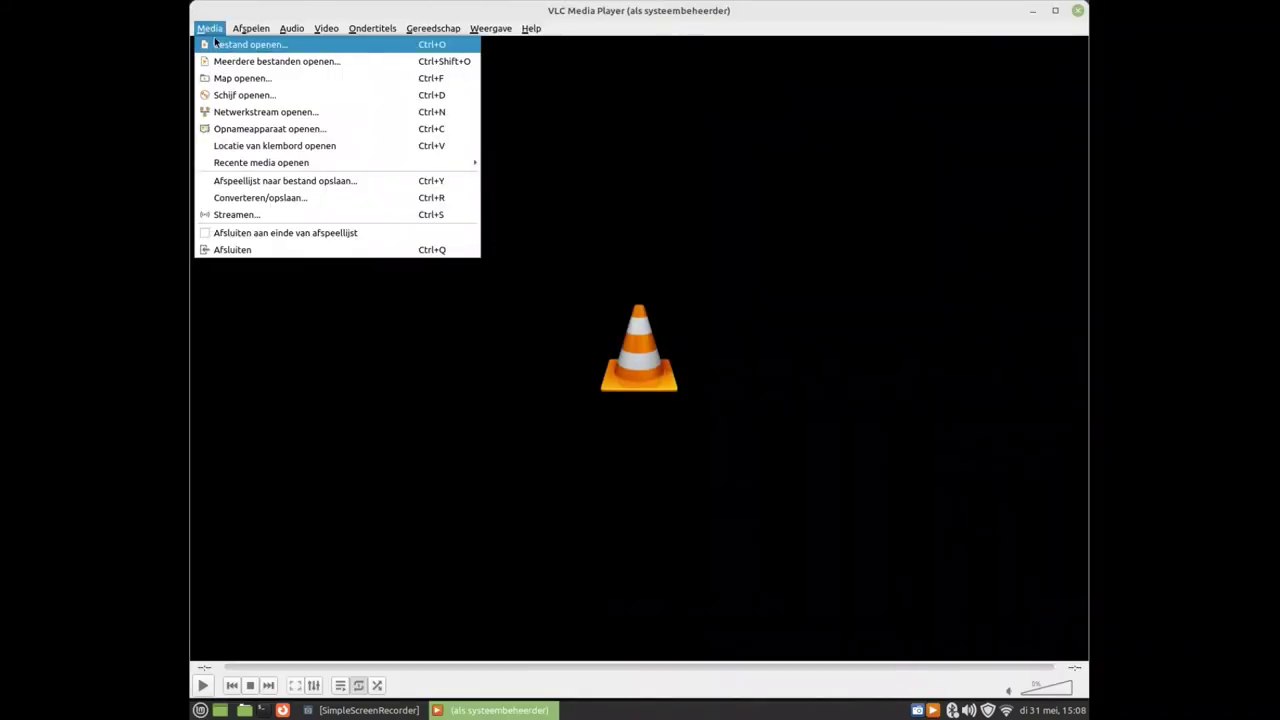
{"action": "left_click", "coordinate": [215, 44]}
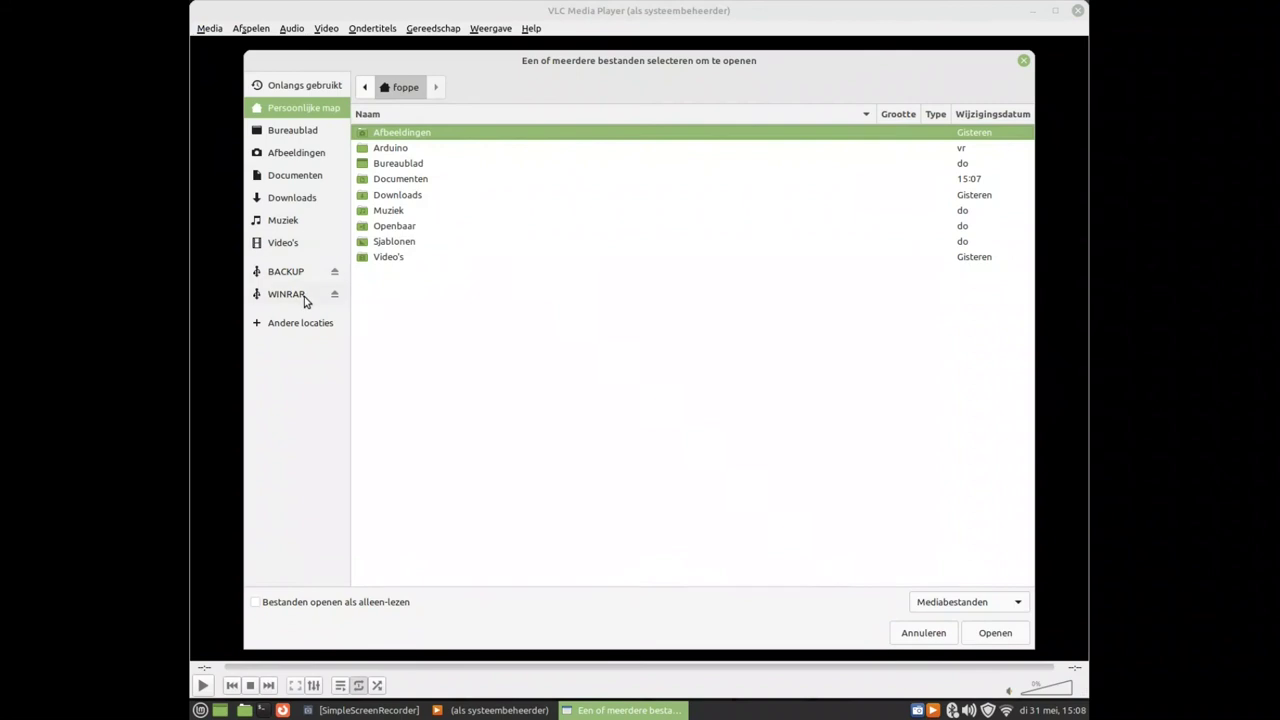
- Play "RTL Nieuws intro History has a Sparta Dark Legacy Remix.mp4" from Foto's/The Innocent/FINALS on the BACKUP drive and skip ahead in it
{"action": "left_click", "coordinate": [282, 274]}
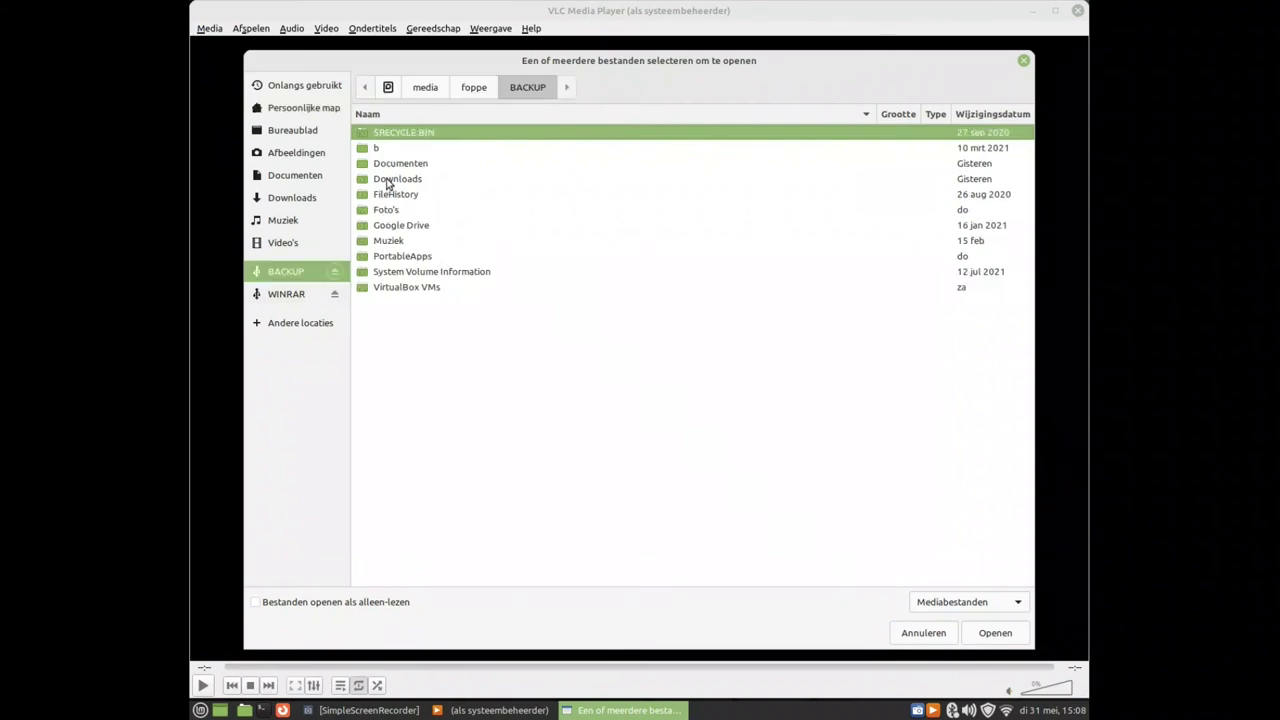
{"action": "double_click", "coordinate": [394, 211]}
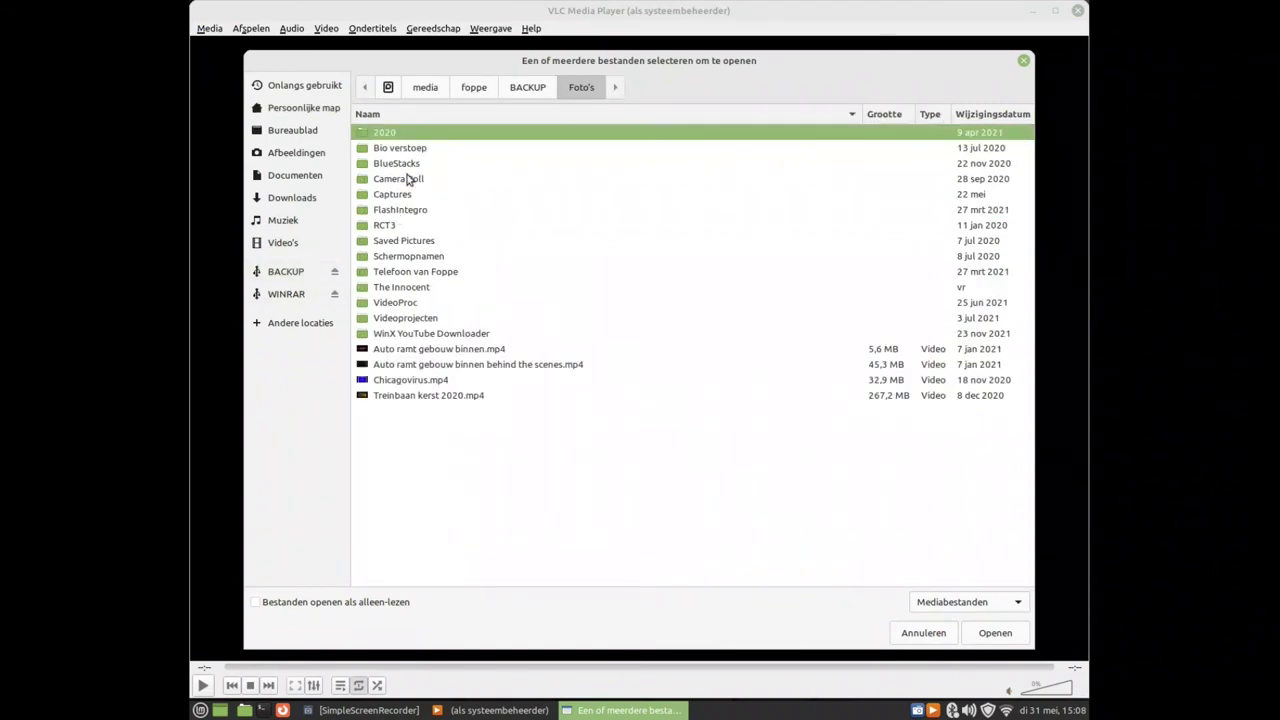
{"action": "double_click", "coordinate": [407, 290]}
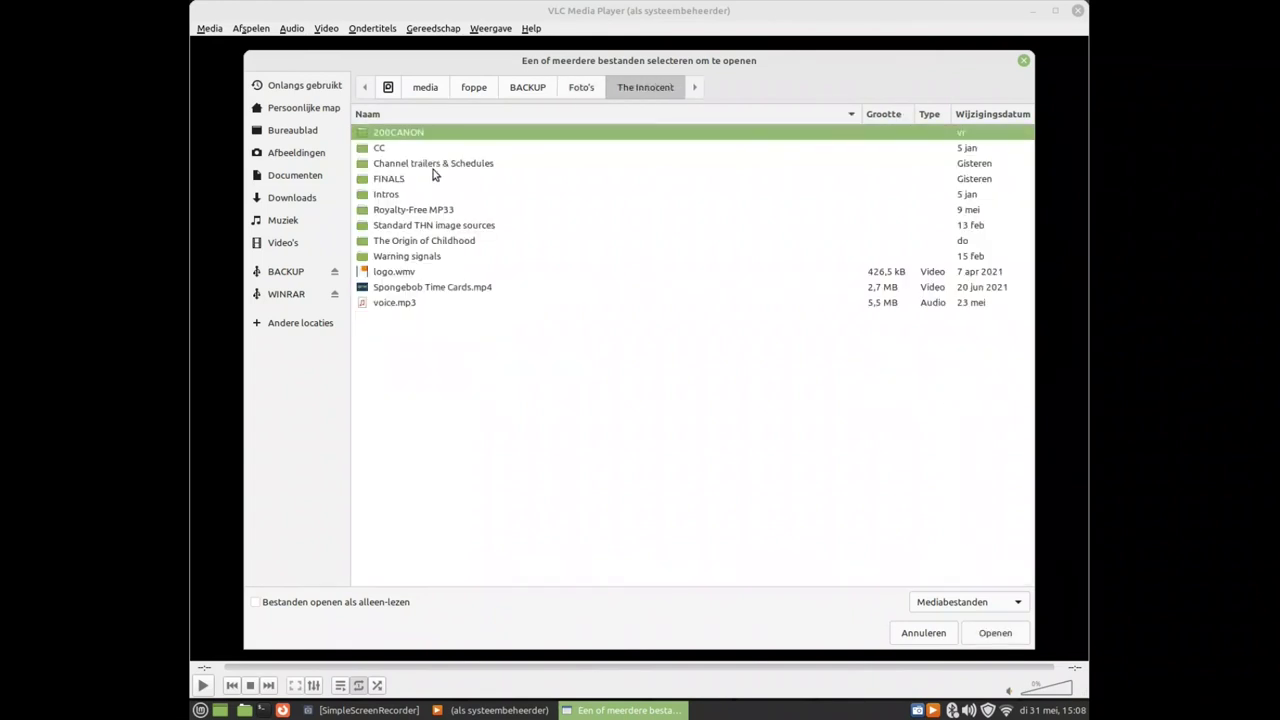
{"action": "double_click", "coordinate": [392, 180]}
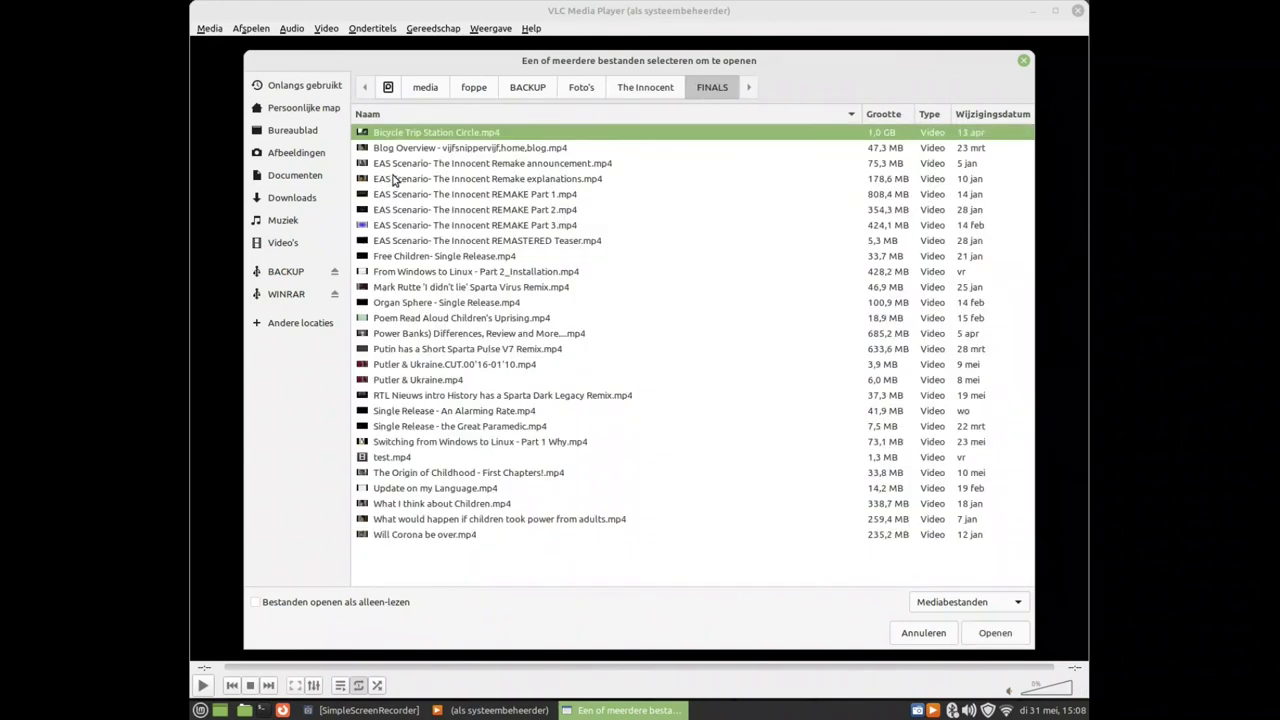
{"action": "double_click", "coordinate": [402, 396]}
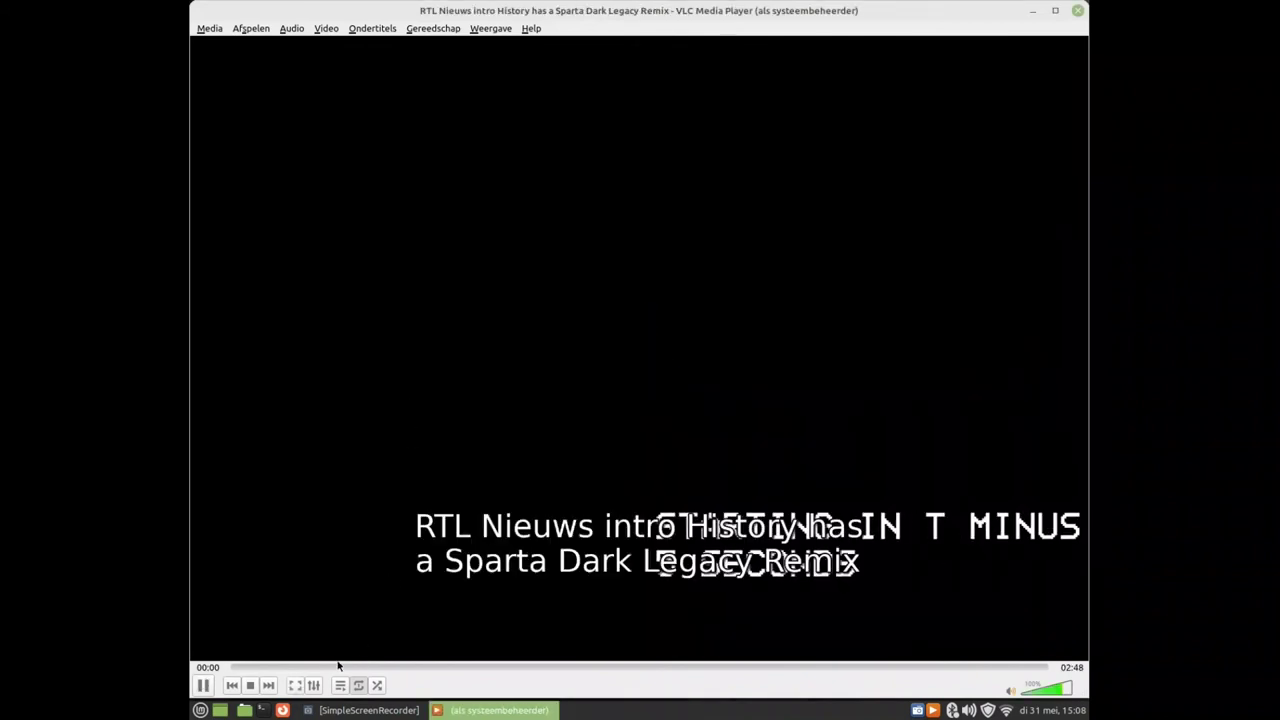
{"action": "left_click", "coordinate": [333, 667]}
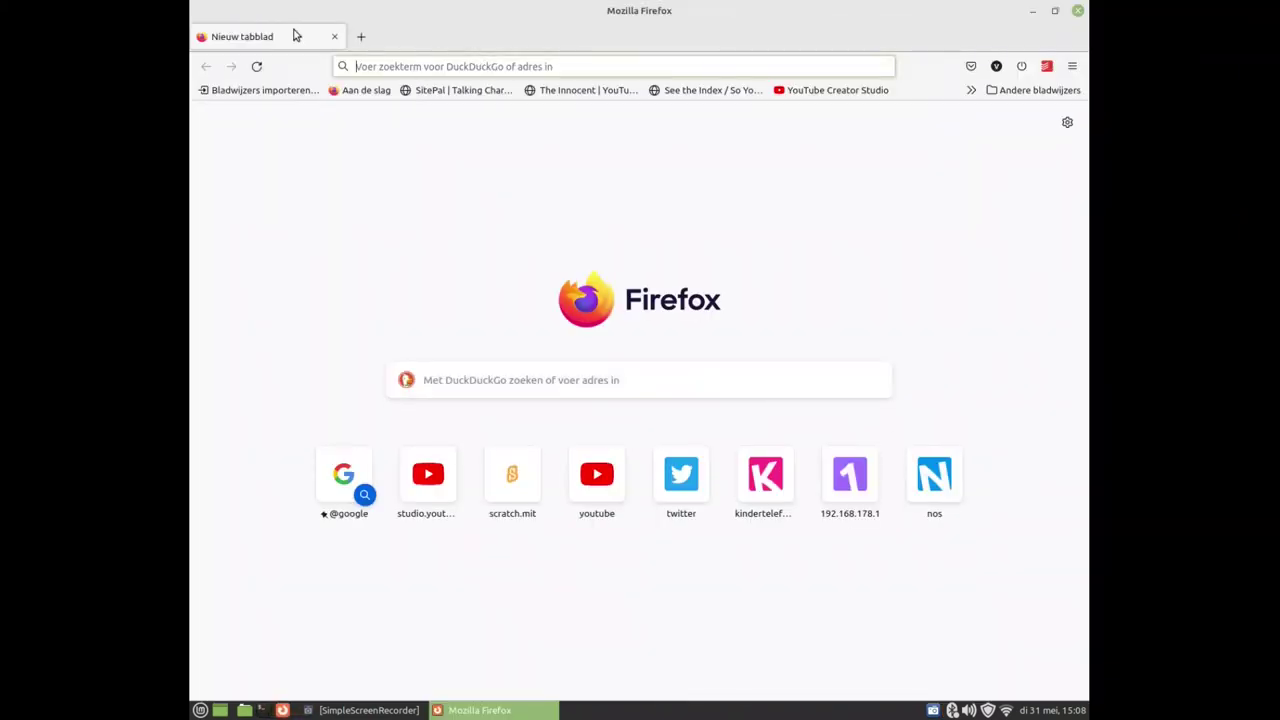
- Go to YouTube in Firefox and play the video "15 MORE EASTER EGGS IN WINDOWS"
{"action": "type", "text": "yi"}
{"action": "key", "text": "BackSpace"}
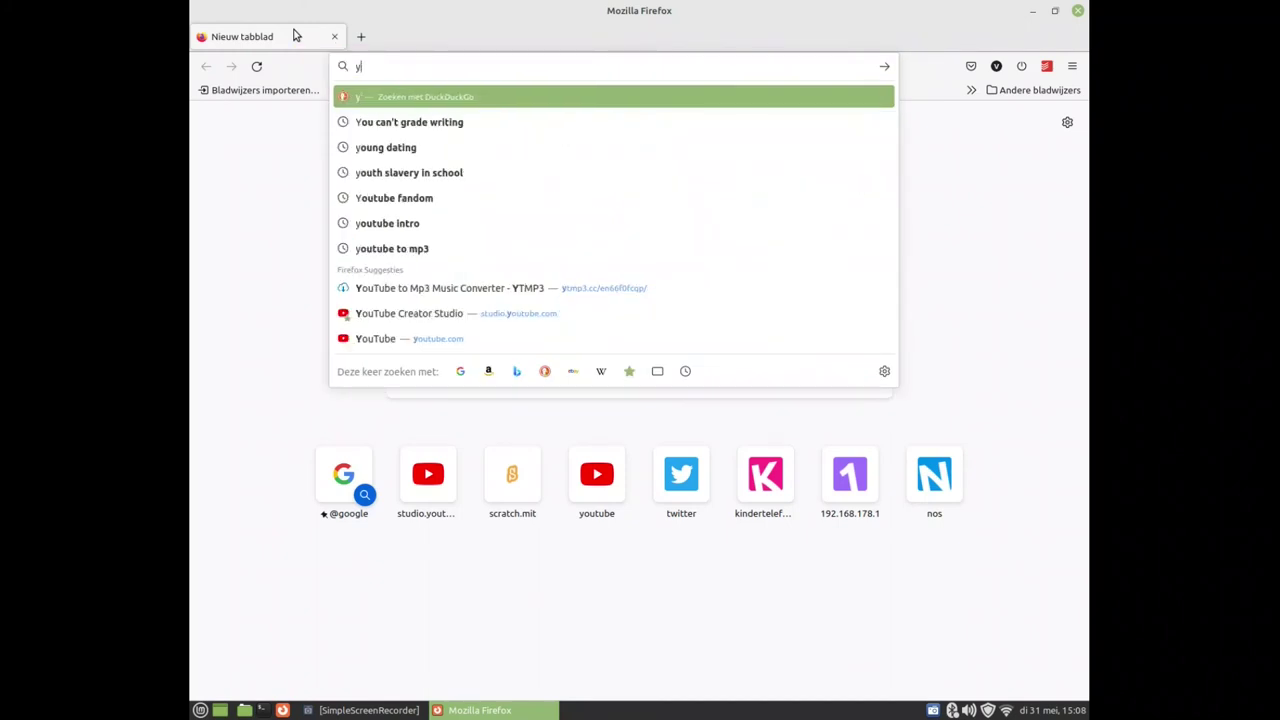
{"action": "key", "text": "Return"}
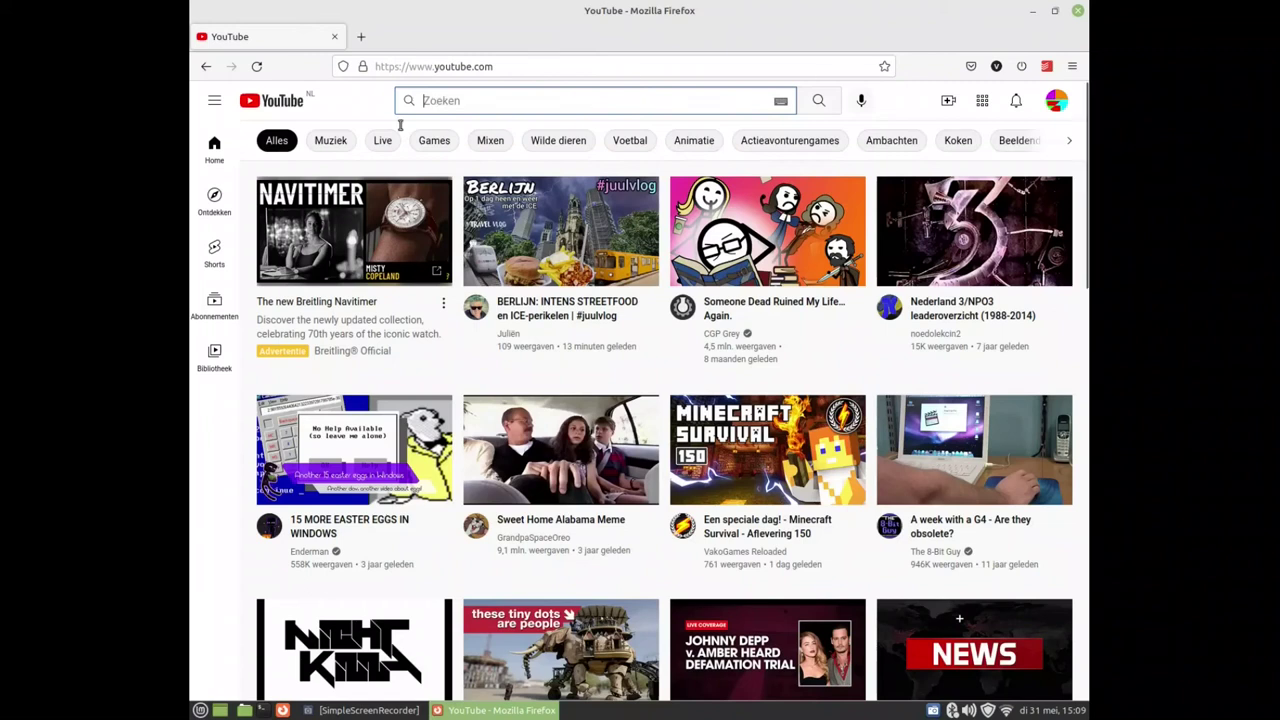
{"action": "left_click", "coordinate": [191, 434]}
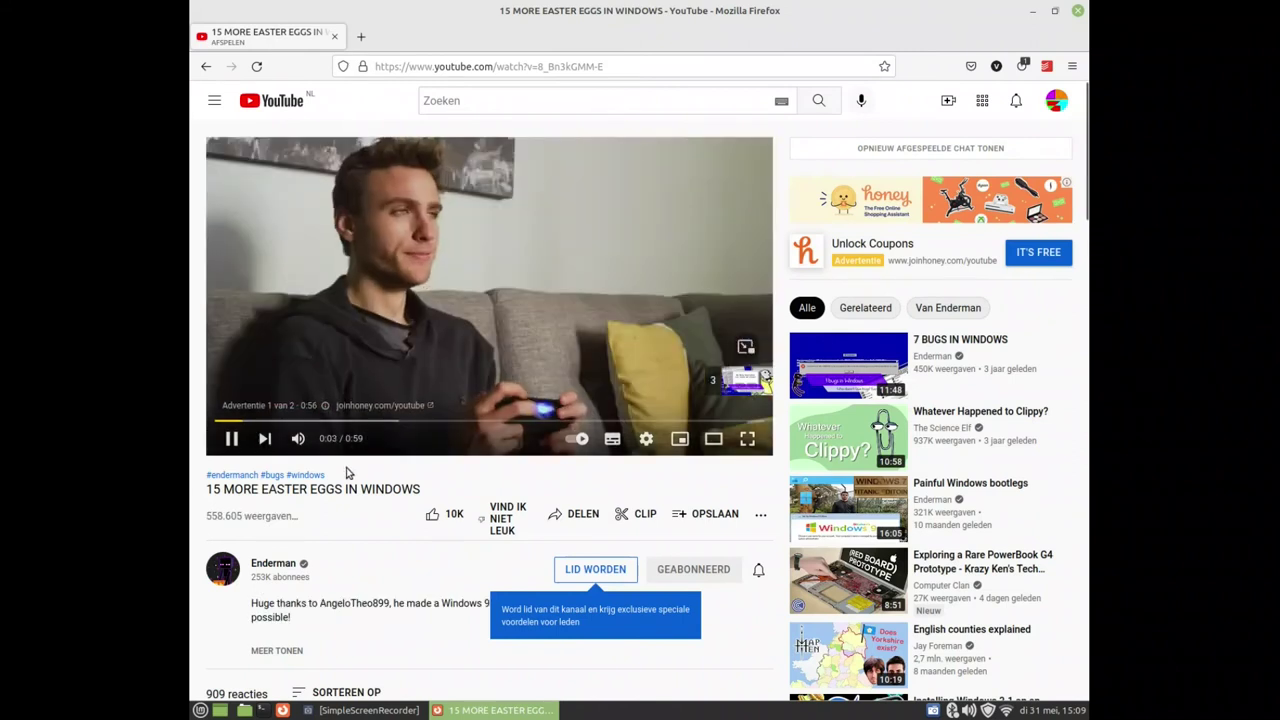
- Skip the advertisement, test seeking ahead and back to the start of the video, and close the browser
{"action": "scroll", "coordinate": [349, 467], "scroll_direction": "down", "scroll_amount": 3}
{"action": "scroll", "coordinate": [349, 465], "scroll_direction": "up", "scroll_amount": 3}
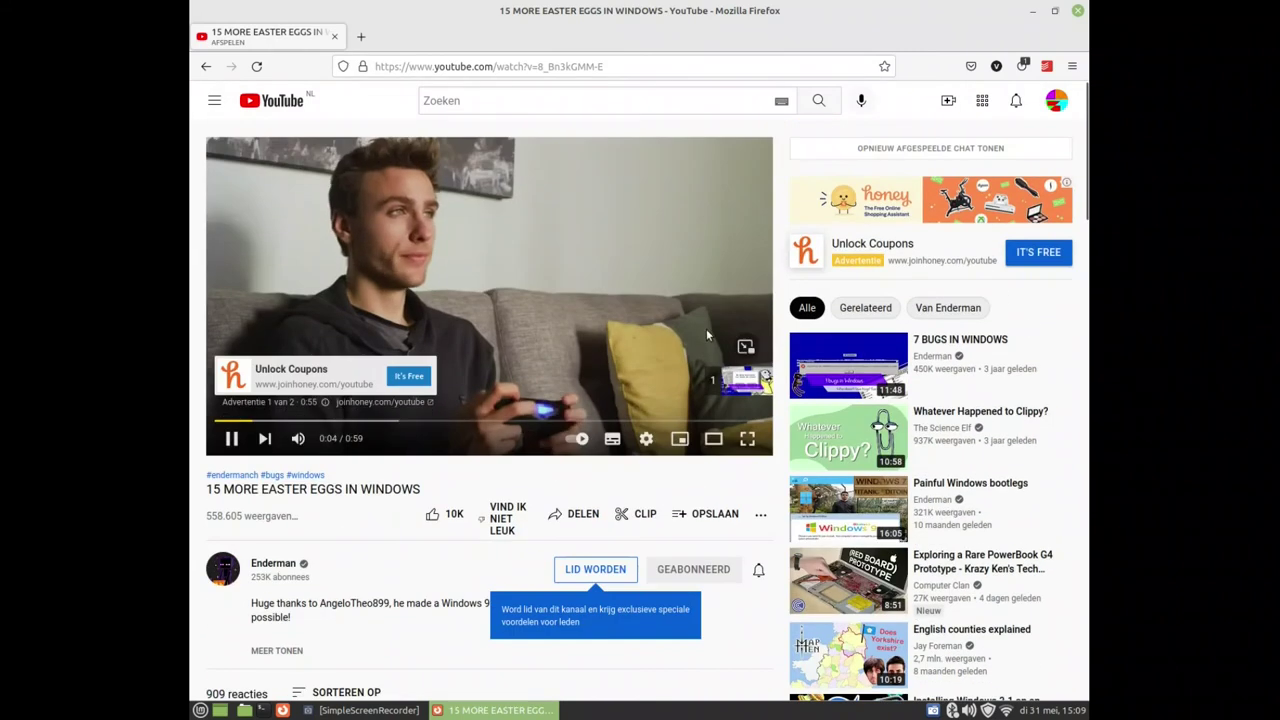
{"action": "left_click", "coordinate": [731, 384]}
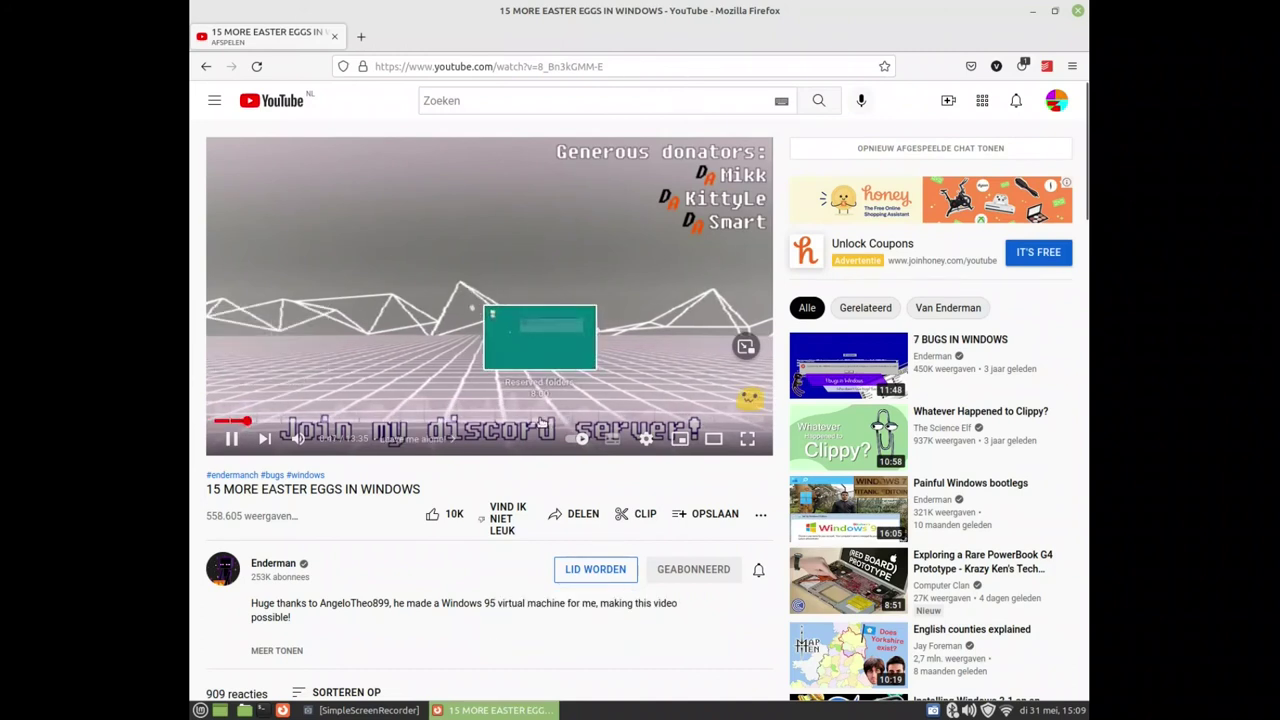
{"action": "left_click", "coordinate": [565, 422]}
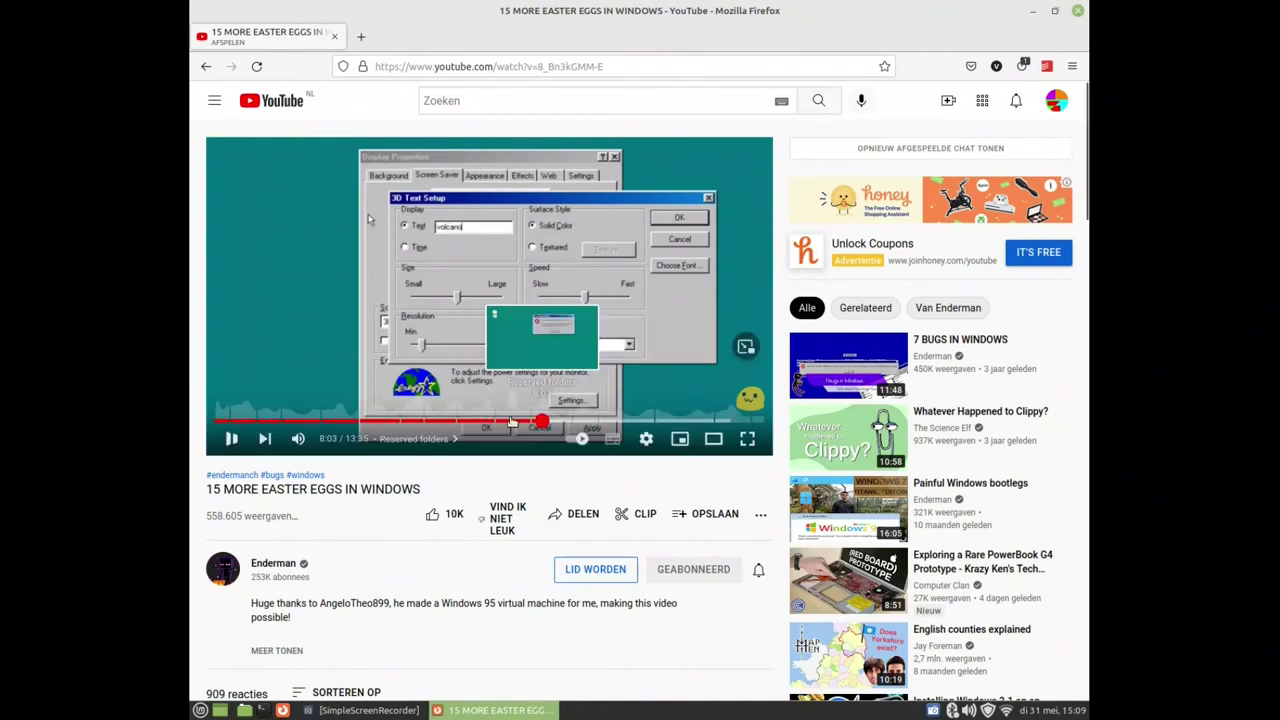
{"action": "left_click_drag", "start_coordinate": [540, 421], "coordinate": [190, 420]}
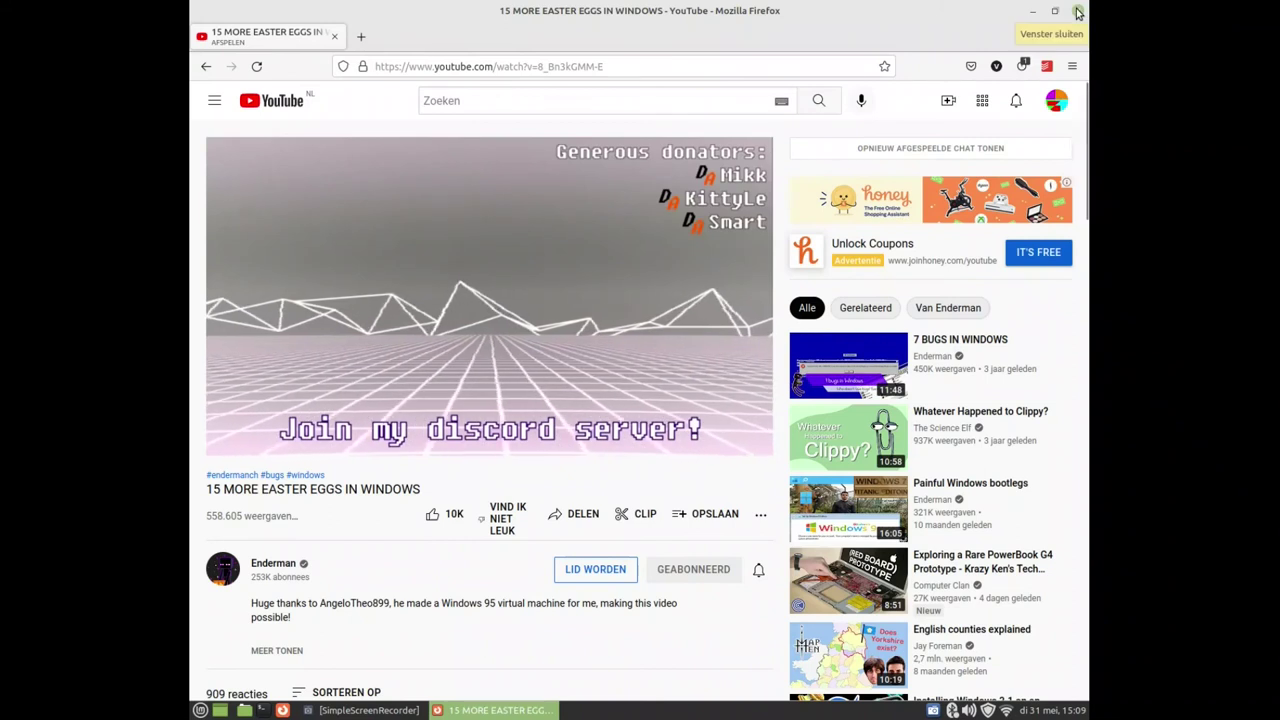
{"action": "key", "text": "ctrl+w"}
- Switch to the test.mlt project in Shotcut and look over the end of its timeline, undoing the last edit
{"action": "left_click", "coordinate": [388, 709]}
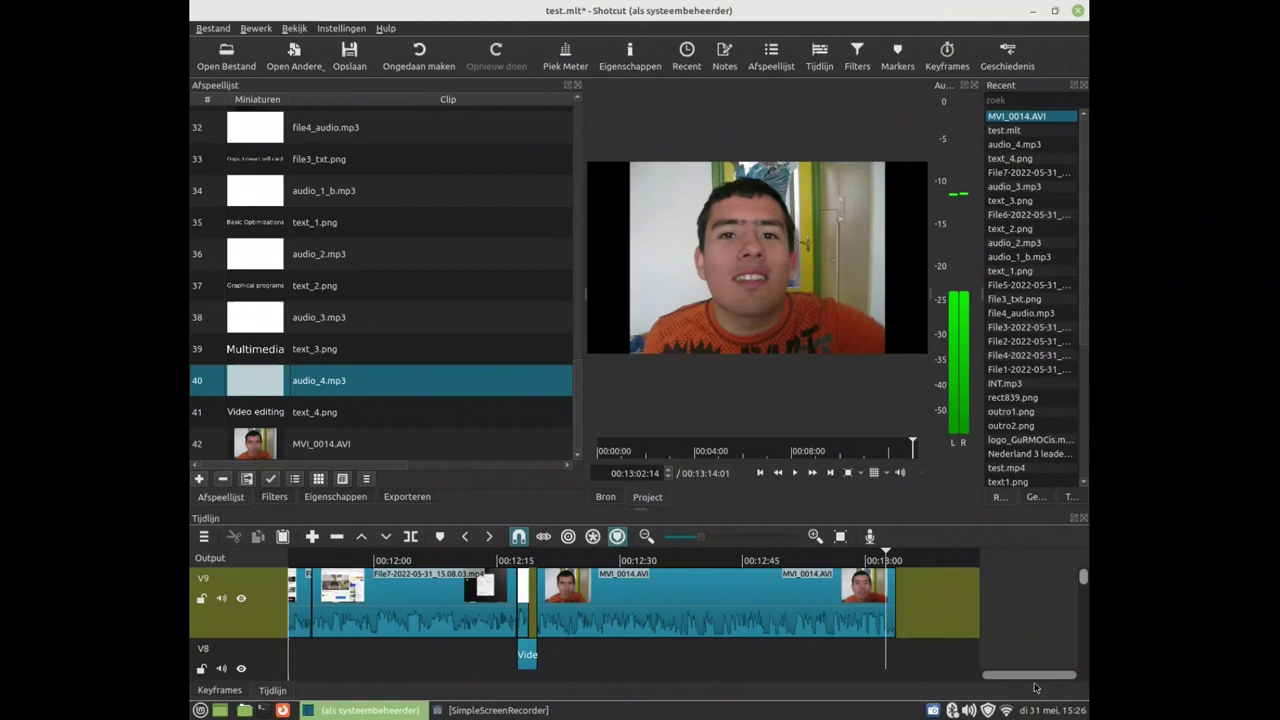
{"action": "left_click_drag", "start_coordinate": [1036, 688], "coordinate": [884, 566]}
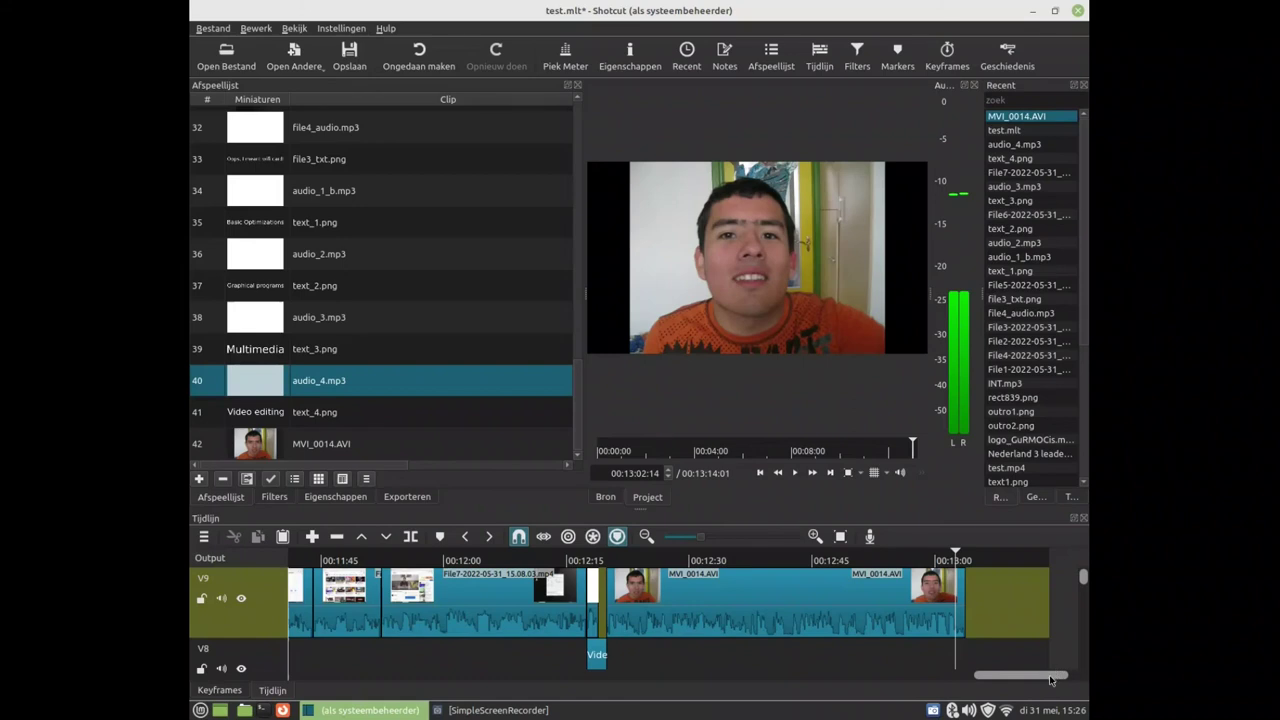
{"action": "left_click_drag", "start_coordinate": [1062, 681], "coordinate": [988, 677]}
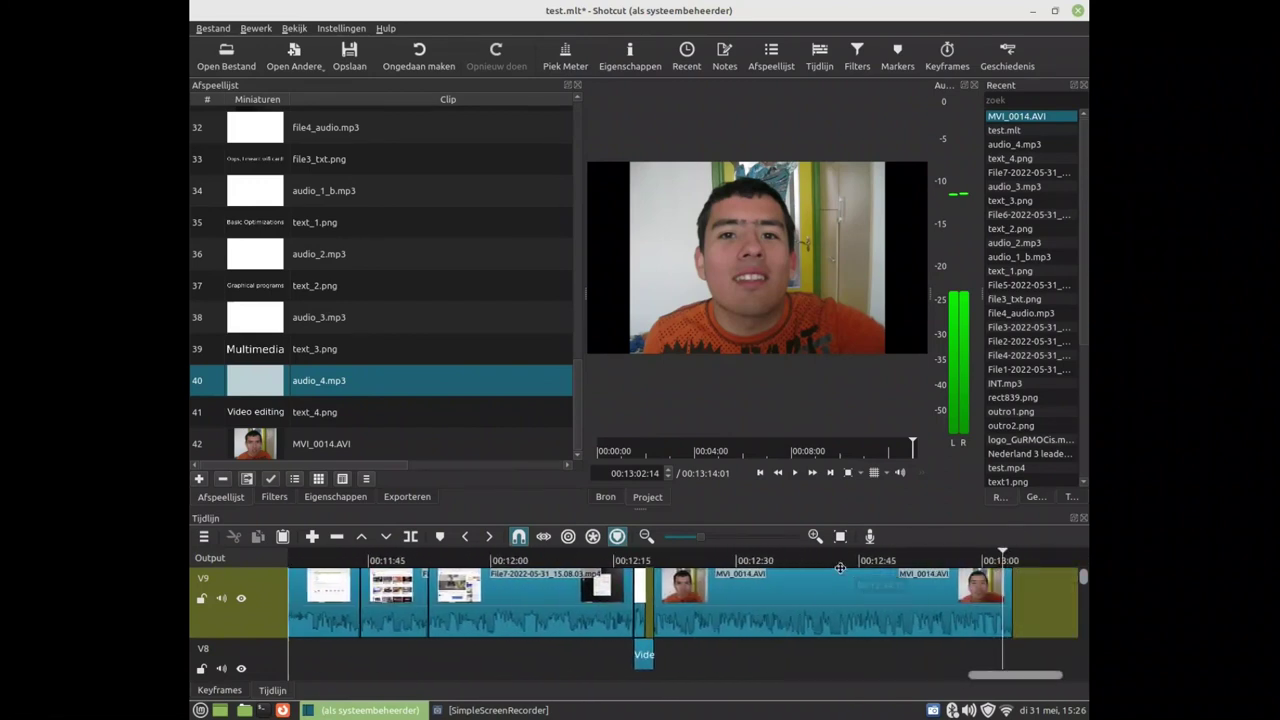
{"action": "left_click_drag", "start_coordinate": [837, 567], "coordinate": [846, 574]}
{"action": "key", "text": "ctrl+z"}
{"action": "scroll", "coordinate": [940, 660], "scroll_direction": "up", "scroll_amount": 3}
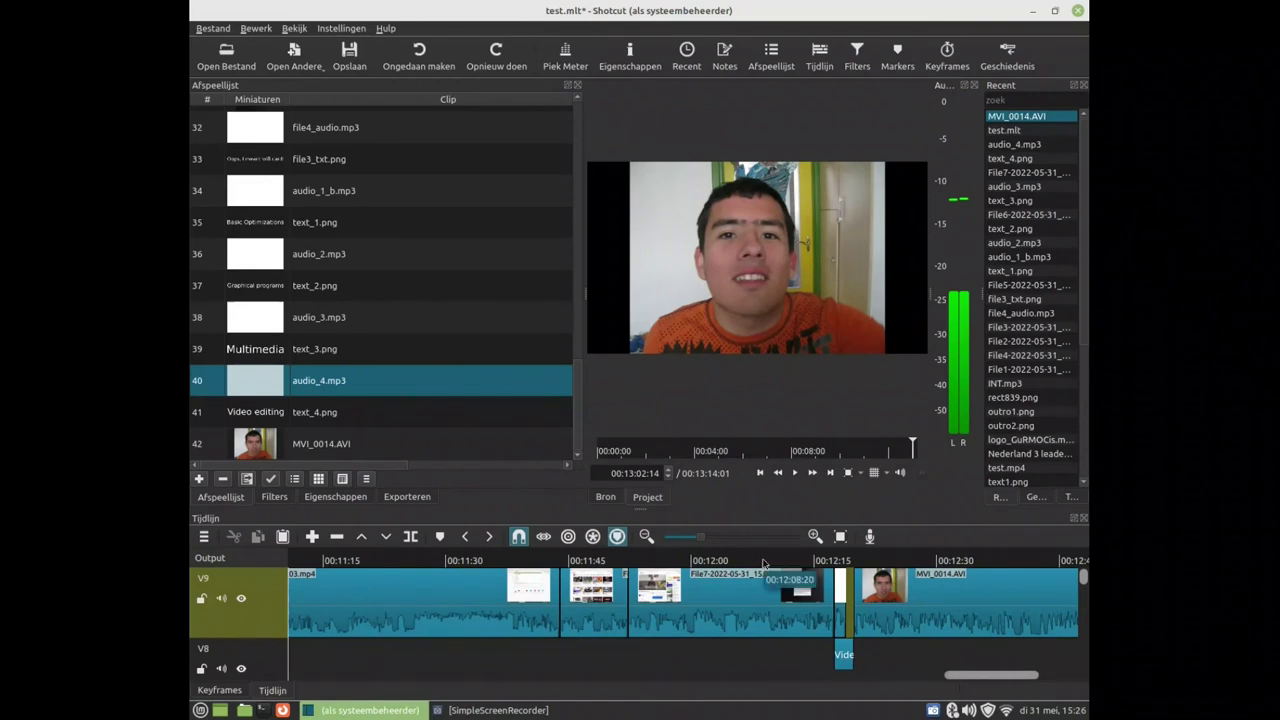
- Preview the screen recording clips on track V9 by moving the playhead to 00:11:22:02 and to 00:12:03:09
{"action": "left_click_drag", "start_coordinate": [462, 560], "coordinate": [381, 560]}
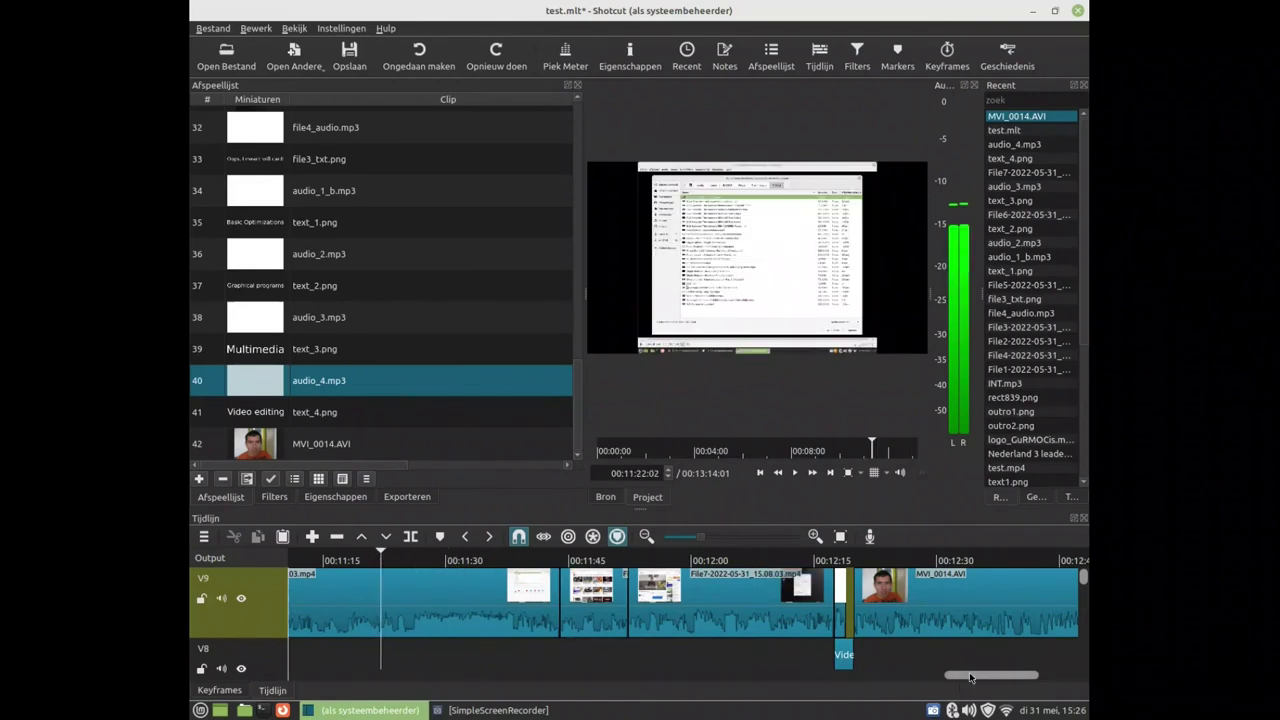
{"action": "scroll", "coordinate": [1015, 676], "scroll_direction": "up", "scroll_amount": 10}
{"action": "scroll", "coordinate": [755, 676], "scroll_direction": "down", "scroll_amount": 10}
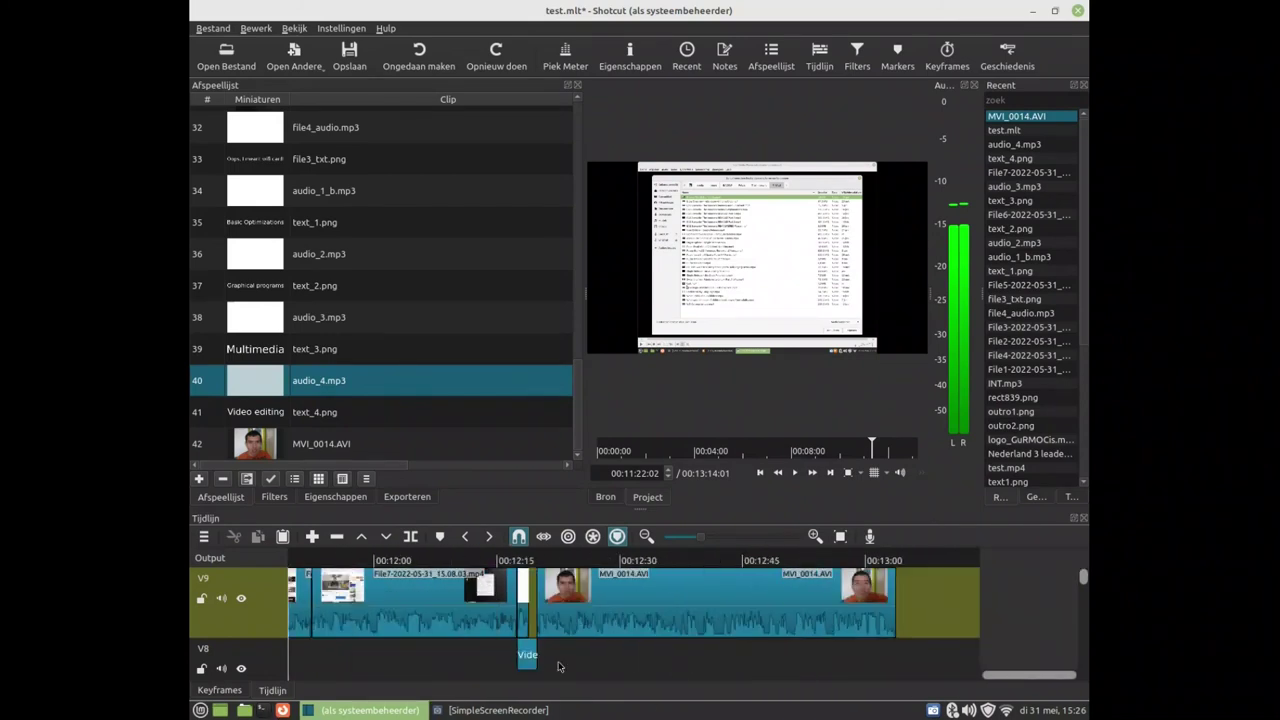
{"action": "left_click_drag", "start_coordinate": [868, 563], "coordinate": [406, 564]}
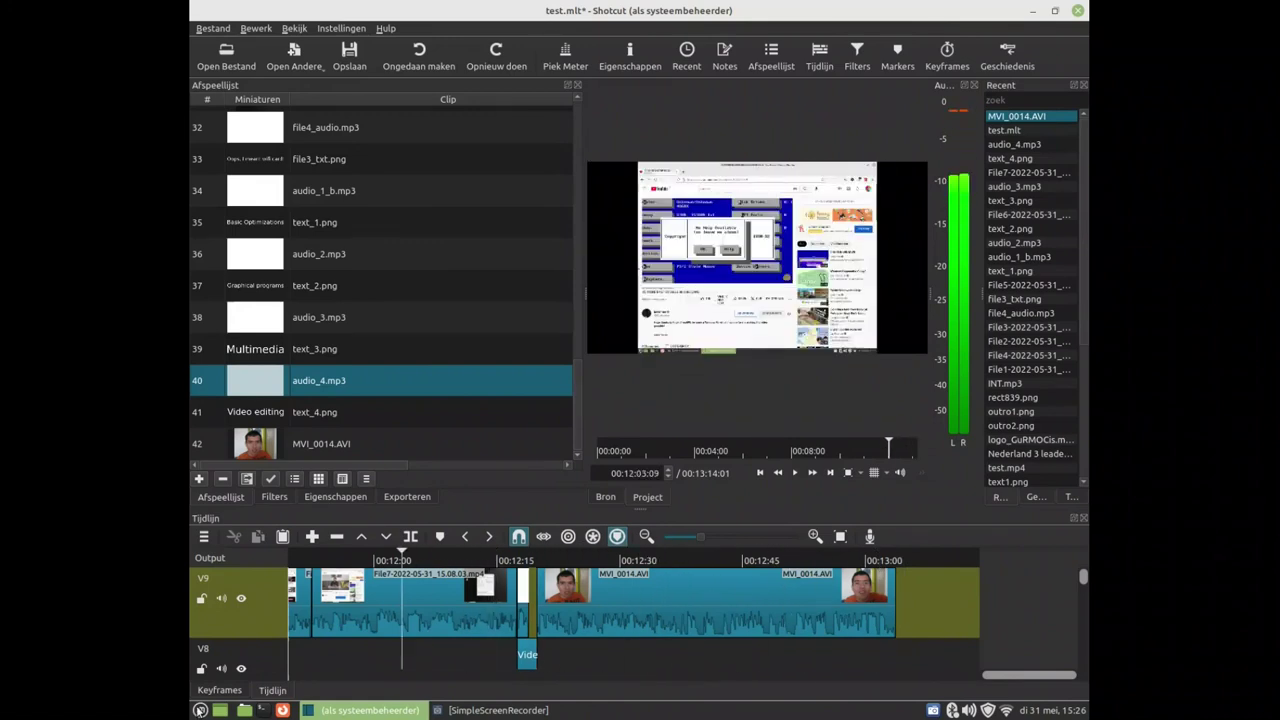
- Launch Audacity, dismiss its welcome message to look at the empty workspace, and close it
{"action": "left_click", "coordinate": [200, 710]}
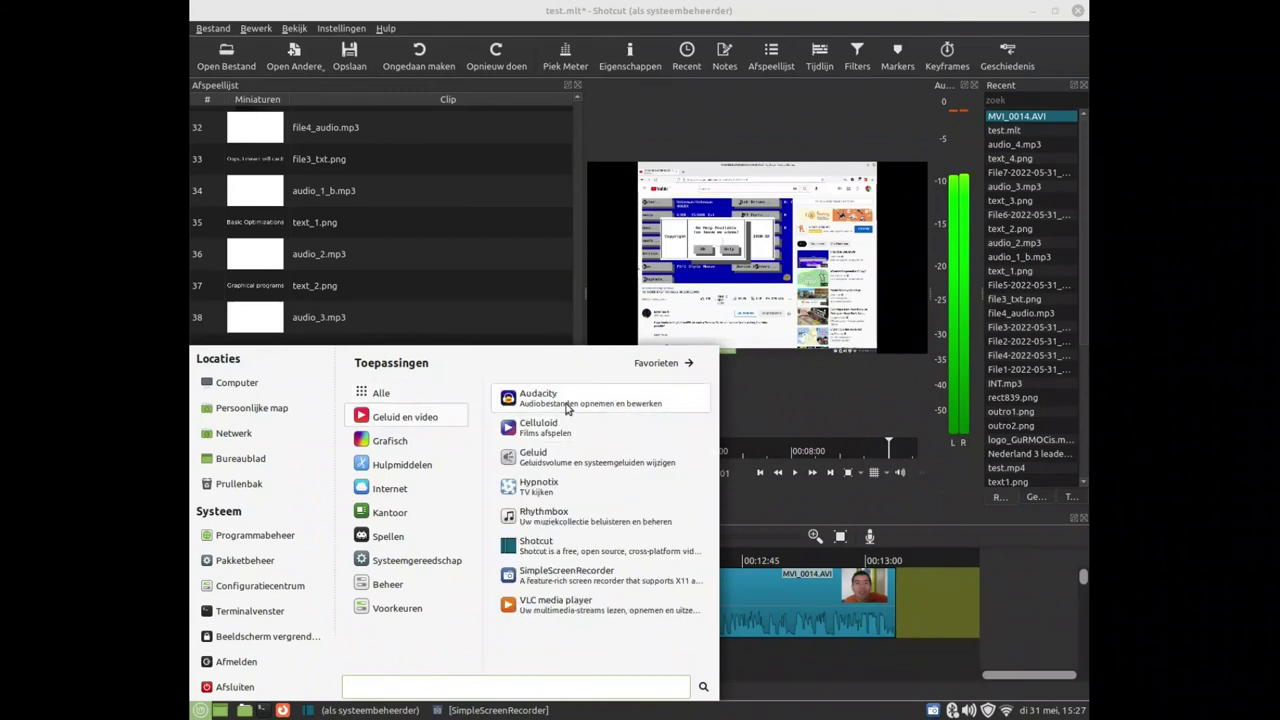
{"action": "left_click", "coordinate": [567, 408]}
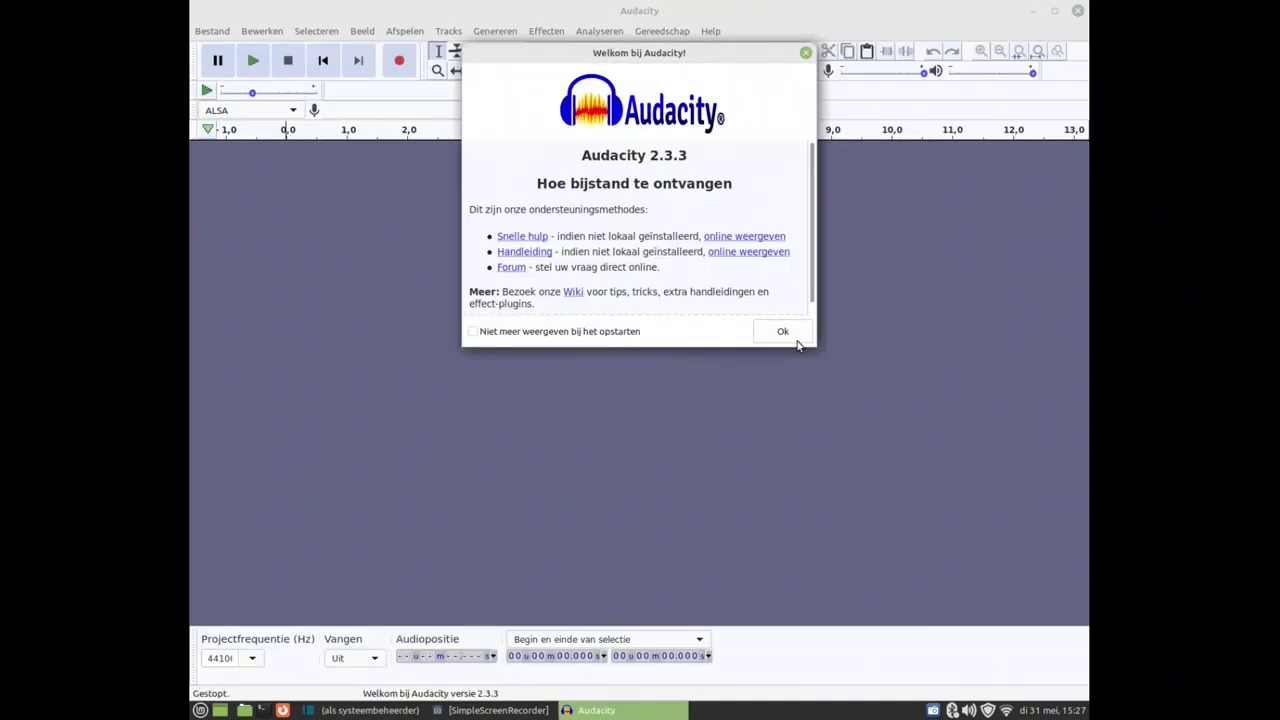
{"action": "left_click", "coordinate": [783, 334]}
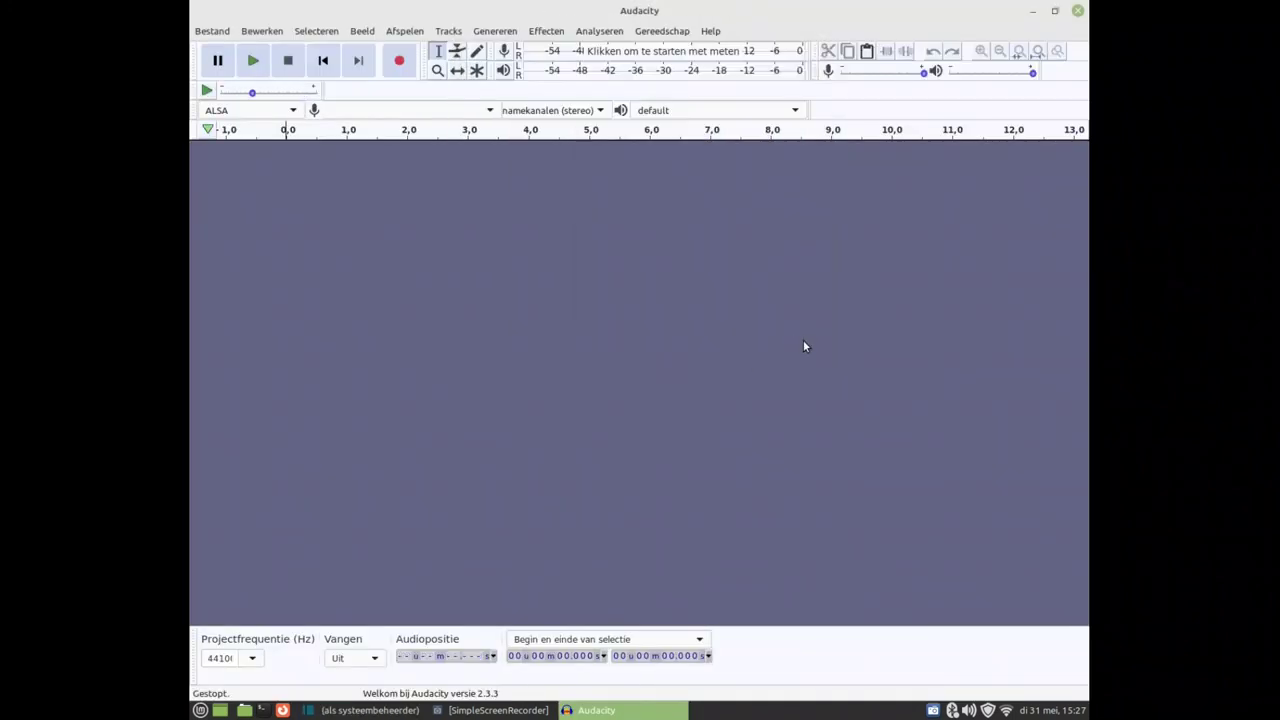
{"action": "left_click", "coordinate": [1077, 11]}
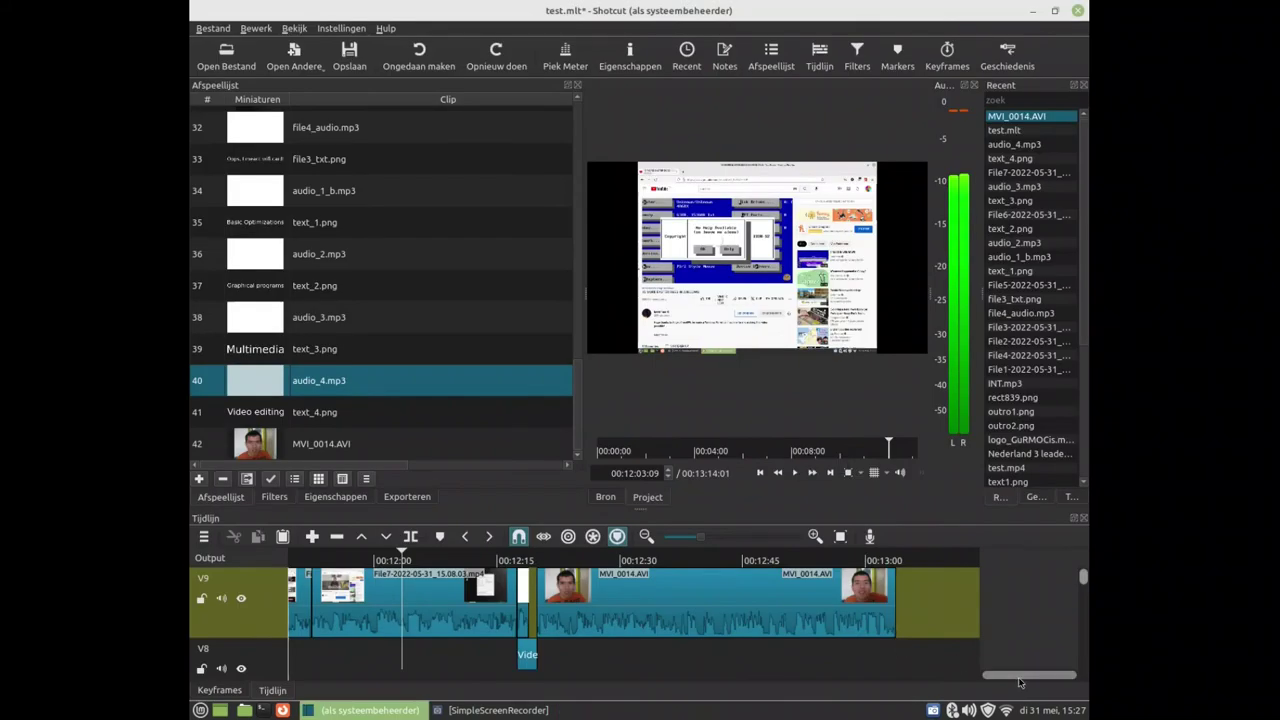
- Look over the Shotcut timeline from its first minutes back to the end of the project
{"action": "scroll", "coordinate": [700, 694], "scroll_direction": "left", "scroll_amount": 3}
{"action": "scroll", "coordinate": [700, 694], "scroll_direction": "left", "scroll_amount": 10}
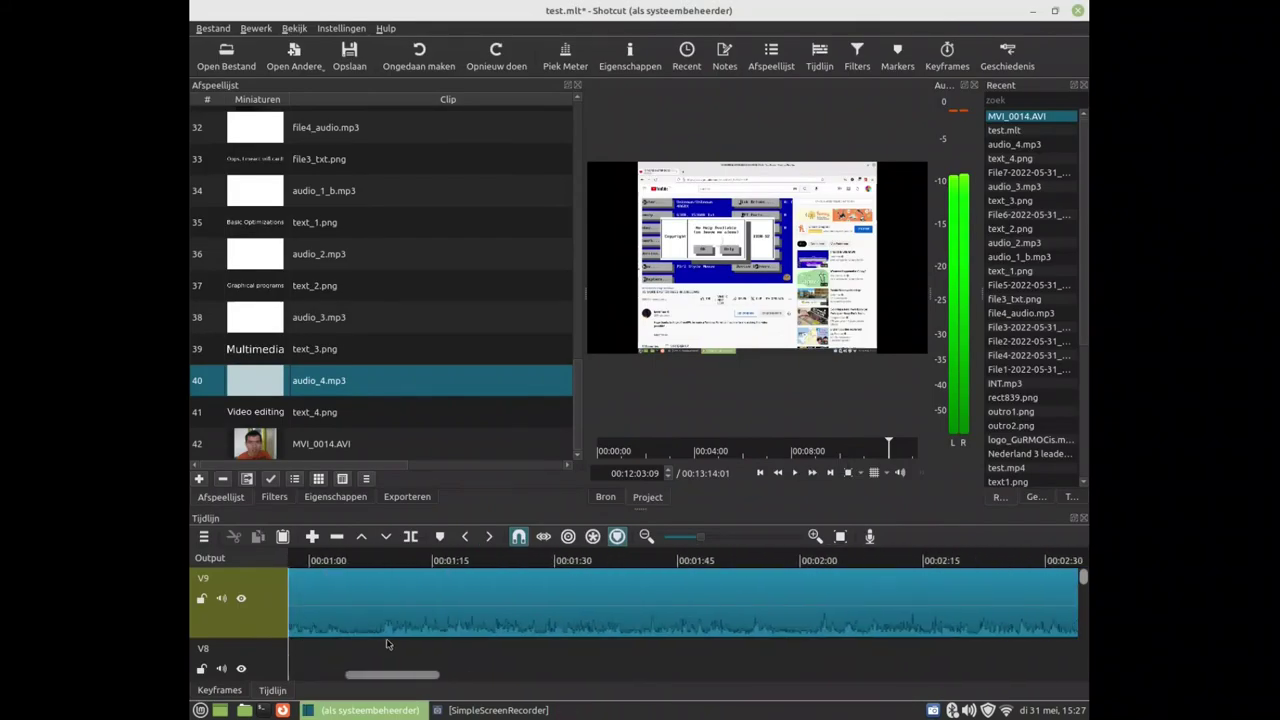
{"action": "scroll", "coordinate": [880, 690], "scroll_direction": "right", "scroll_amount": 10}
{"action": "scroll", "coordinate": [880, 690], "scroll_direction": "right", "scroll_amount": 10}
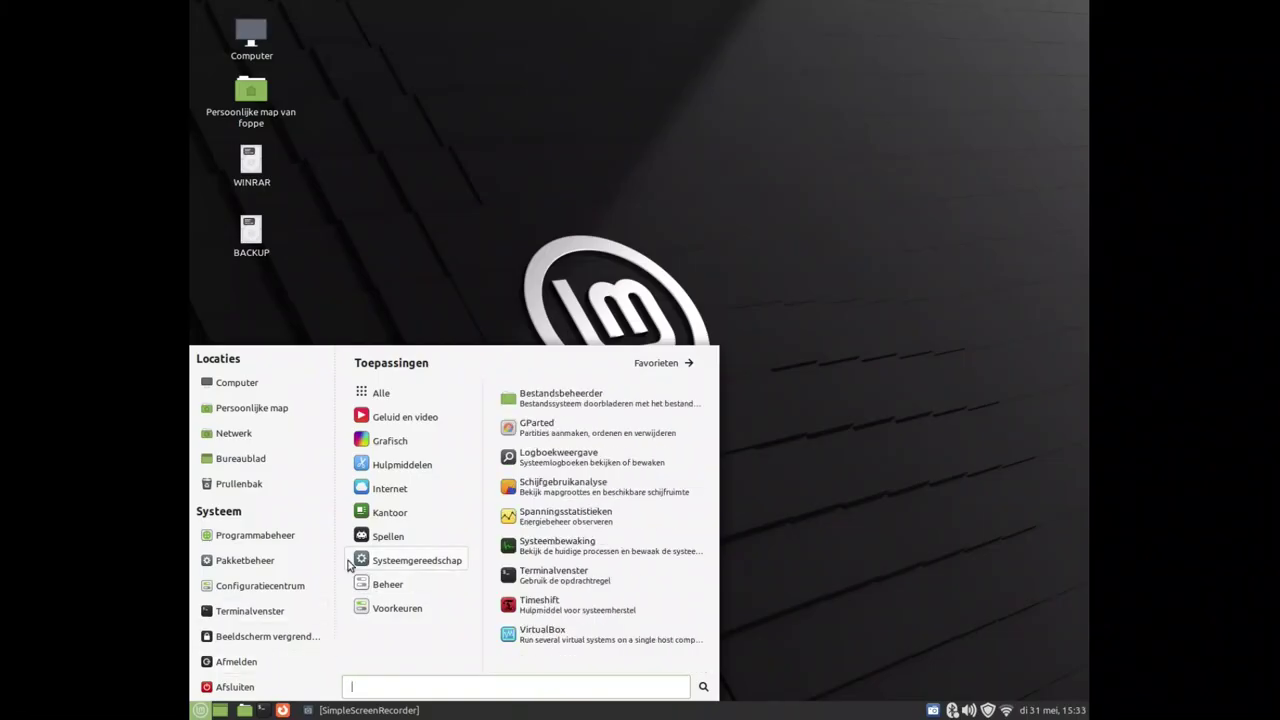
- Launch VirtualBox from the system tools and start the WinXP virtual machine
{"action": "left_click", "coordinate": [393, 437]}
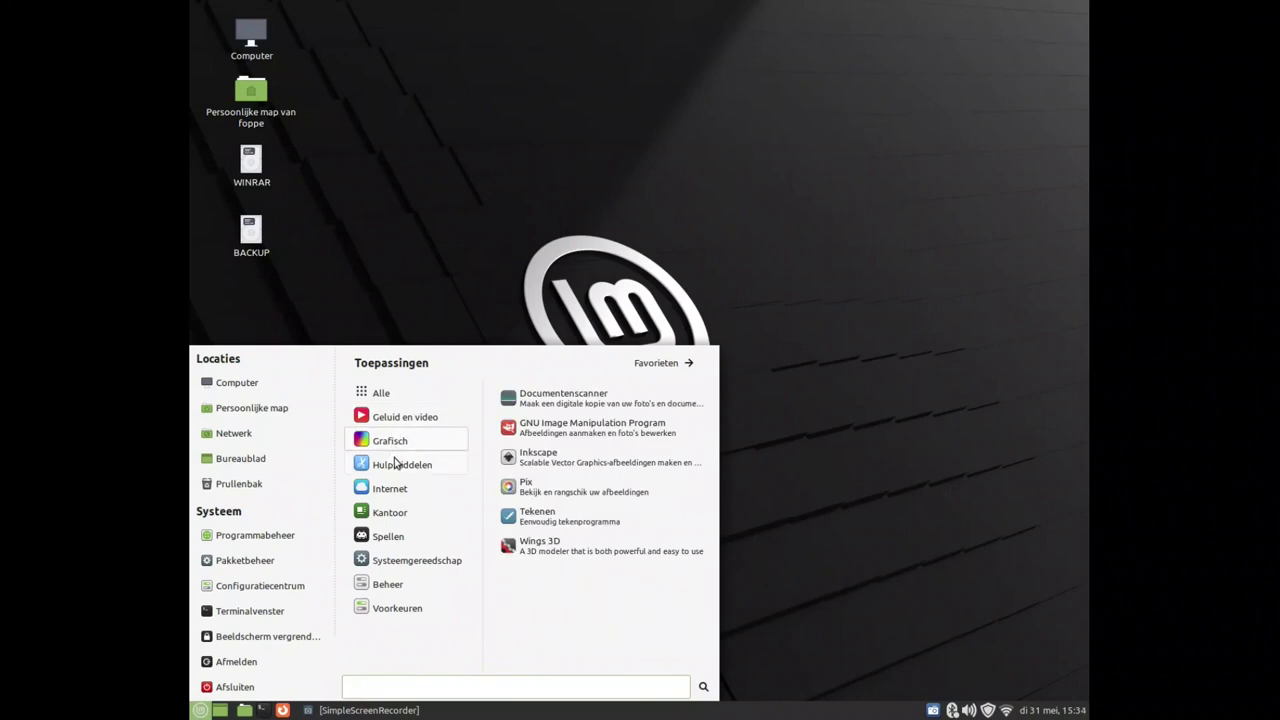
{"action": "mouse_move", "coordinate": [395, 477]}
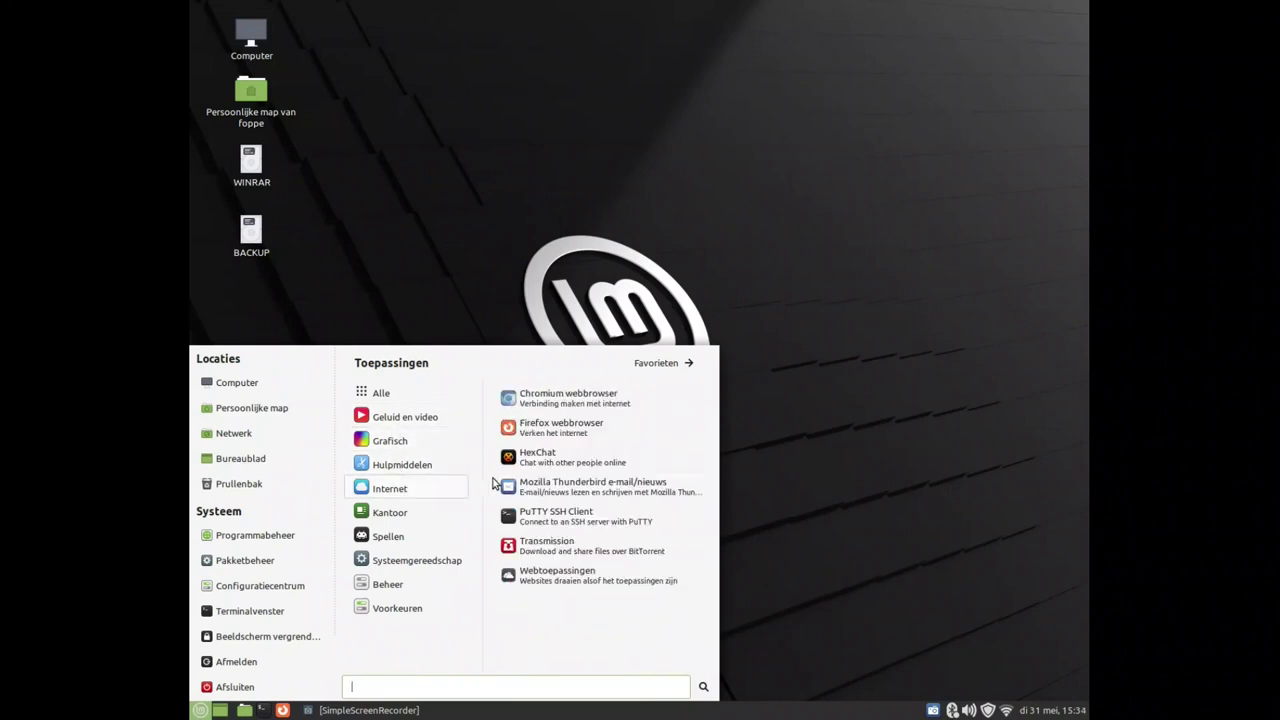
{"action": "mouse_move", "coordinate": [398, 452]}
{"action": "mouse_move", "coordinate": [405, 557]}
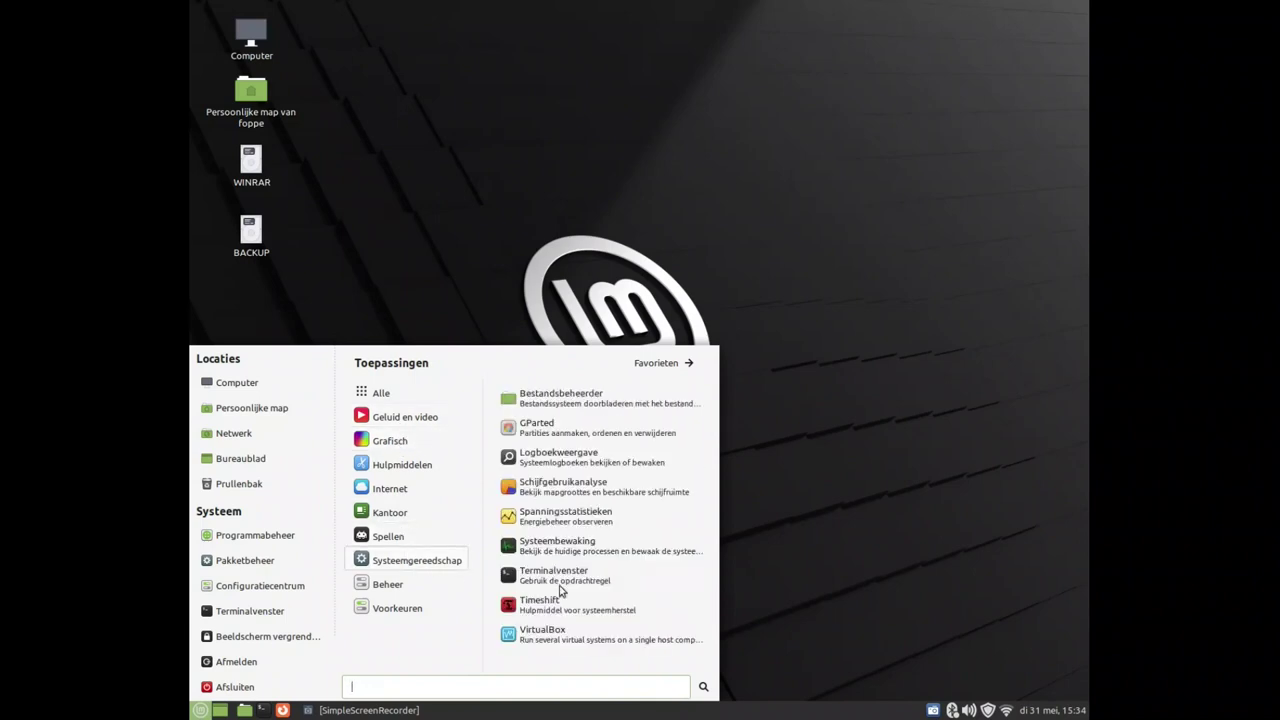
{"action": "left_click", "coordinate": [586, 641]}
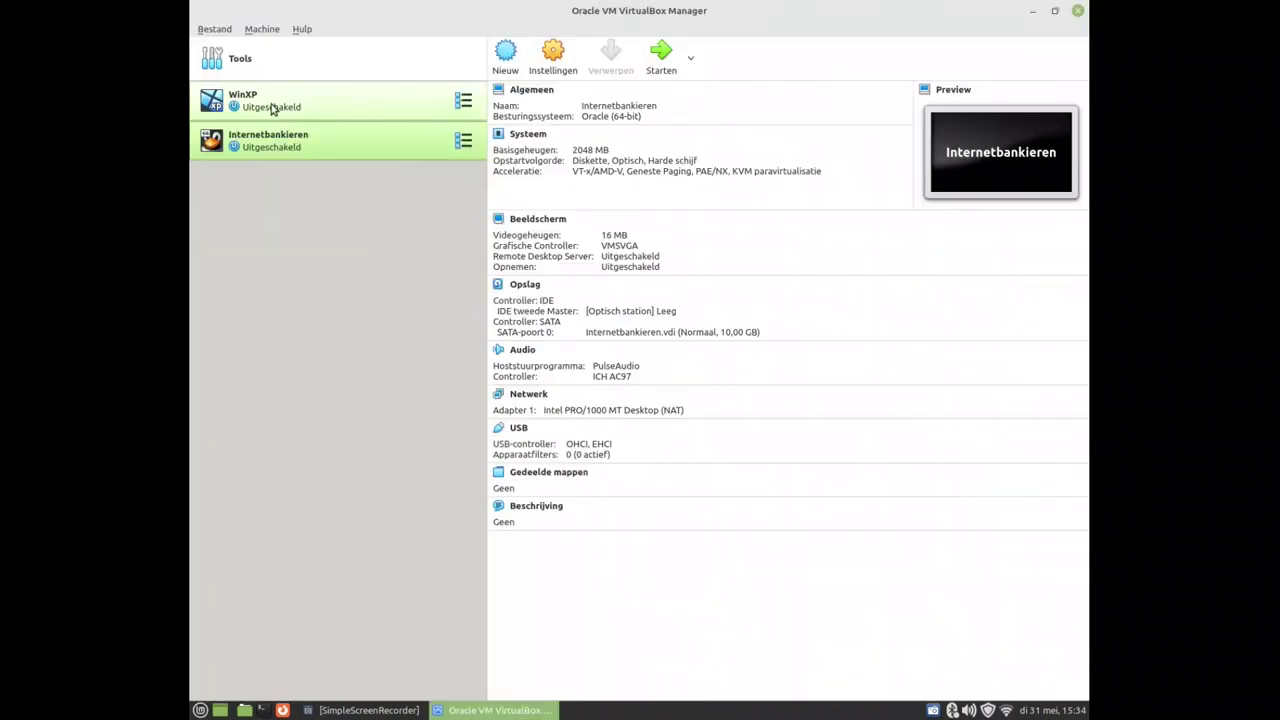
{"action": "left_click", "coordinate": [273, 106]}
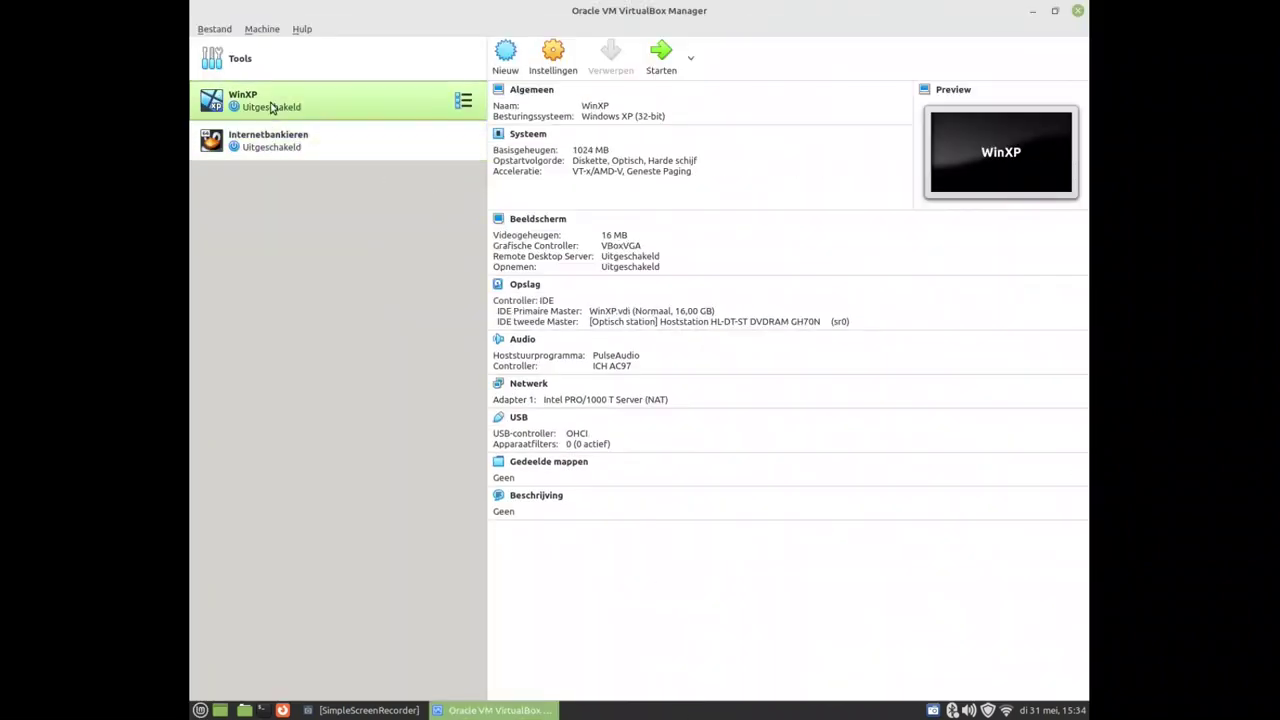
{"action": "double_click", "coordinate": [273, 106]}
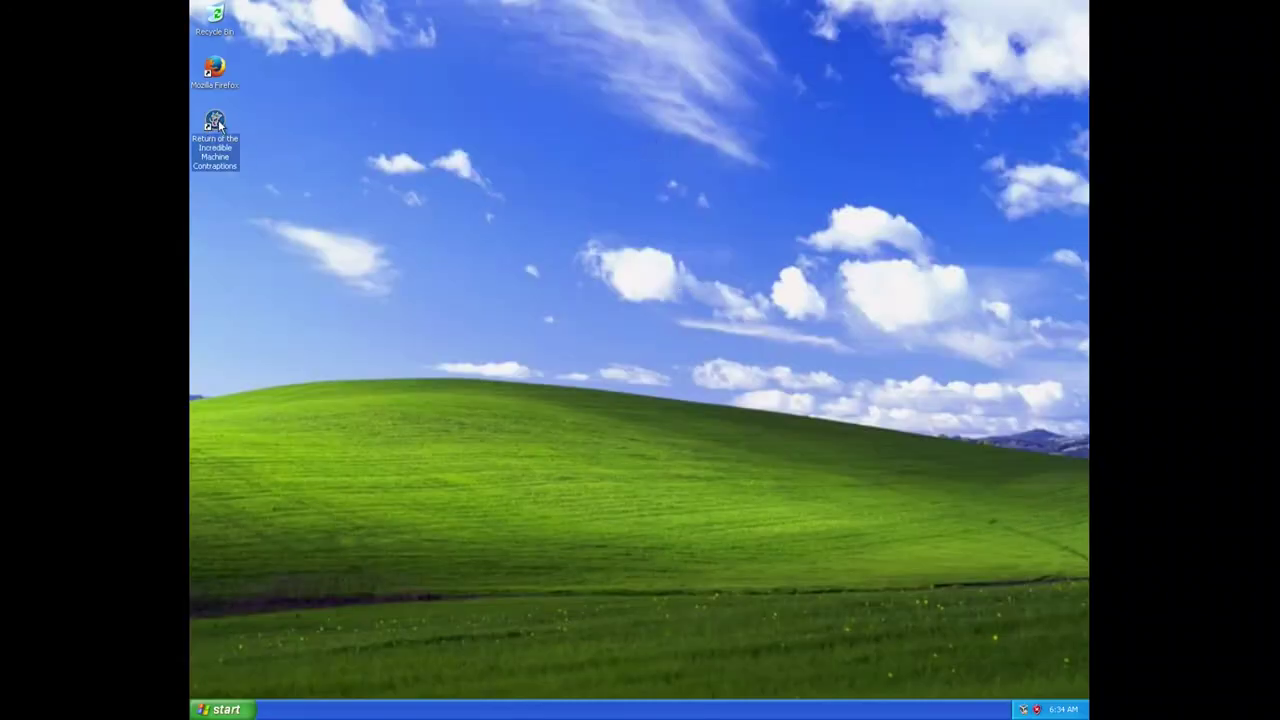
- Browse the Windows XP program list to the RollerCoaster Tycoon entries in the Hasbro Interactive group
{"action": "left_click", "coordinate": [222, 708]}
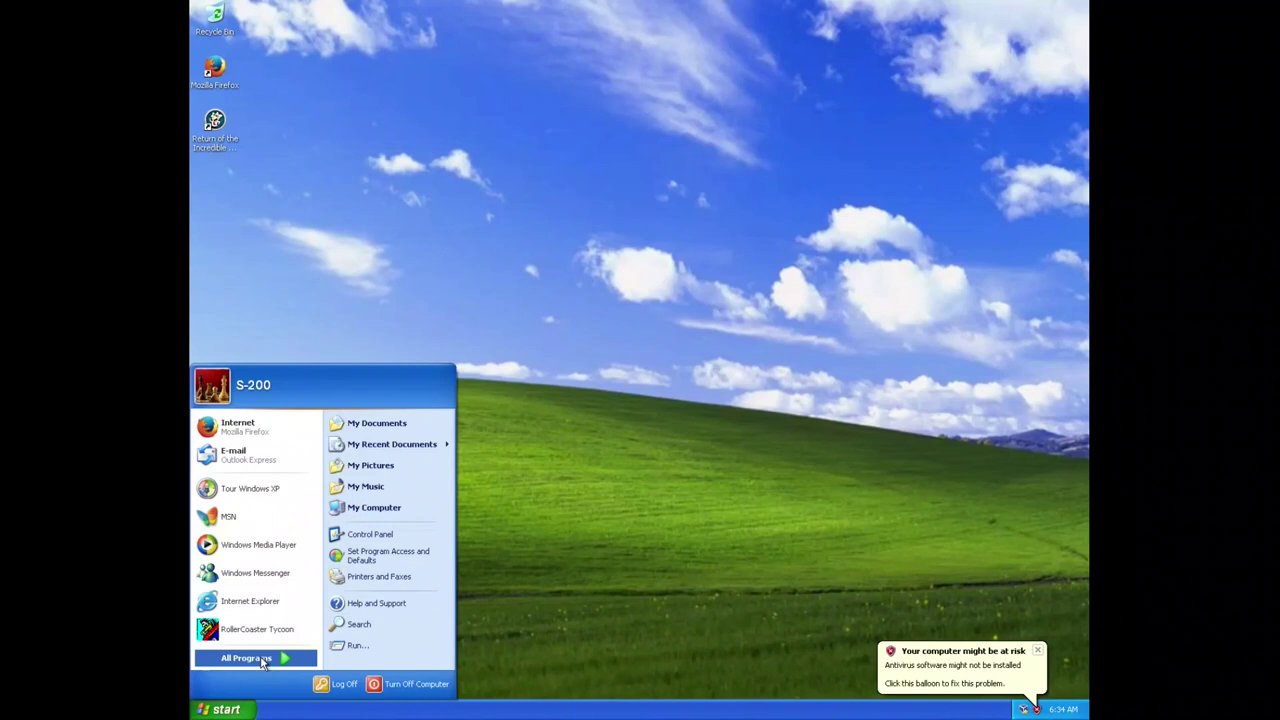
{"action": "mouse_move", "coordinate": [245, 657]}
{"action": "mouse_move", "coordinate": [446, 650]}
{"action": "mouse_move", "coordinate": [517, 656]}
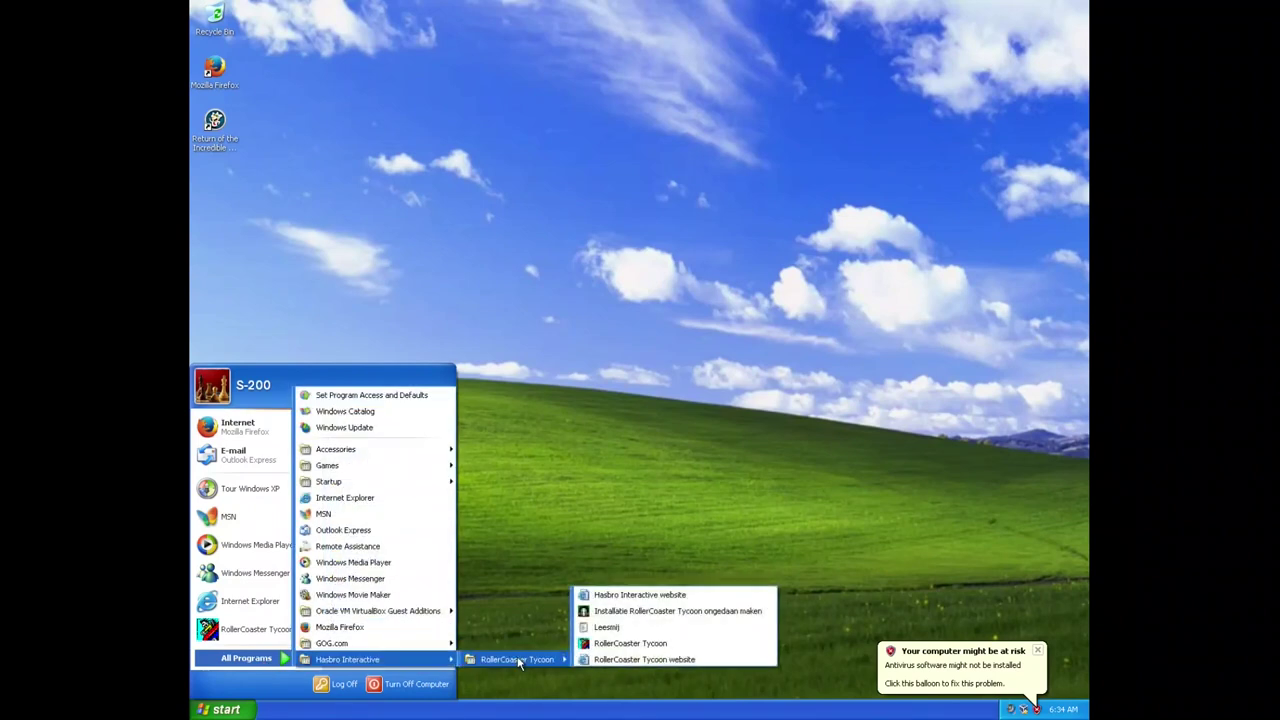
{"action": "left_click", "coordinate": [617, 645]}
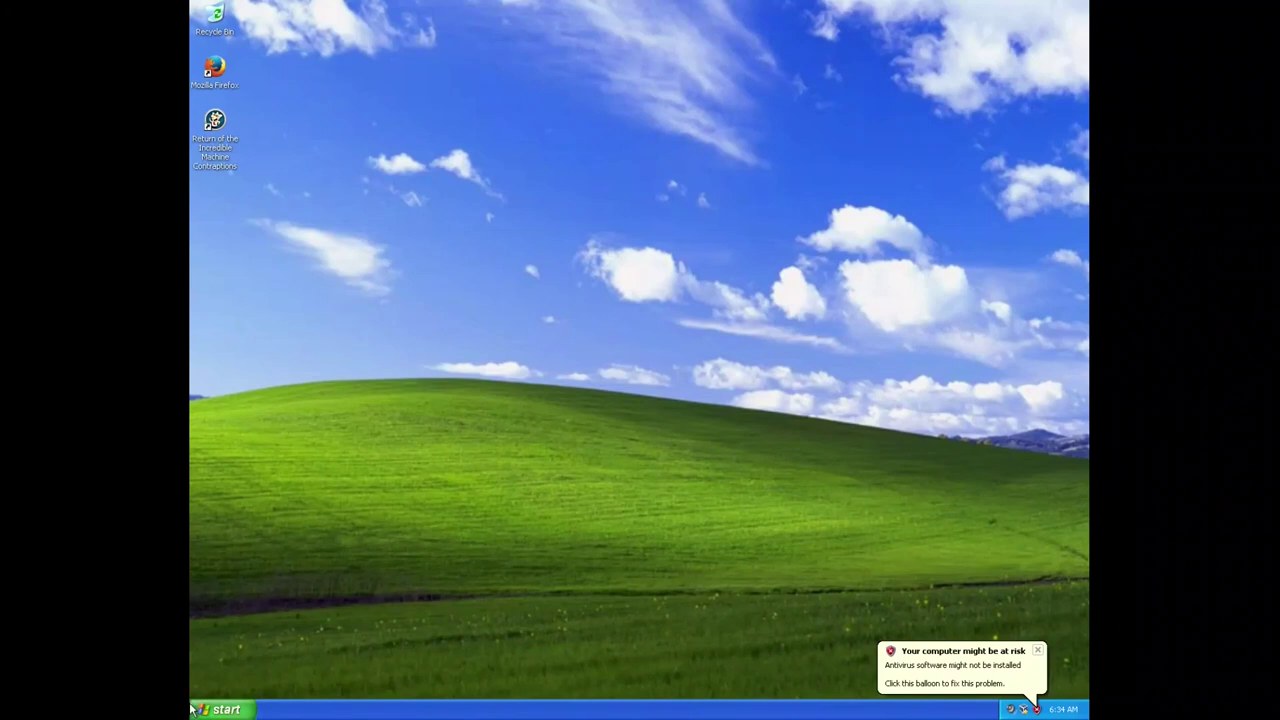
- Shut down Windows XP in the virtual machine and return to the VirtualBox Manager
{"action": "left_click", "coordinate": [193, 708]}
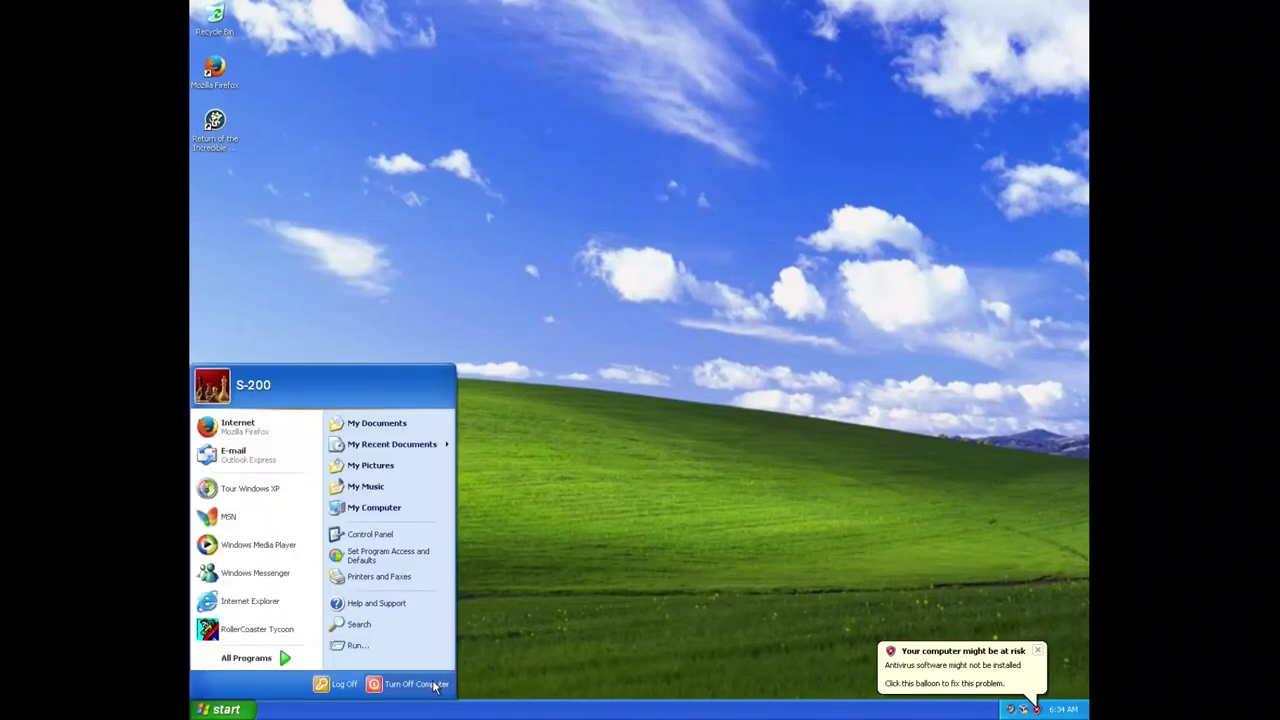
{"action": "left_click", "coordinate": [716, 449]}
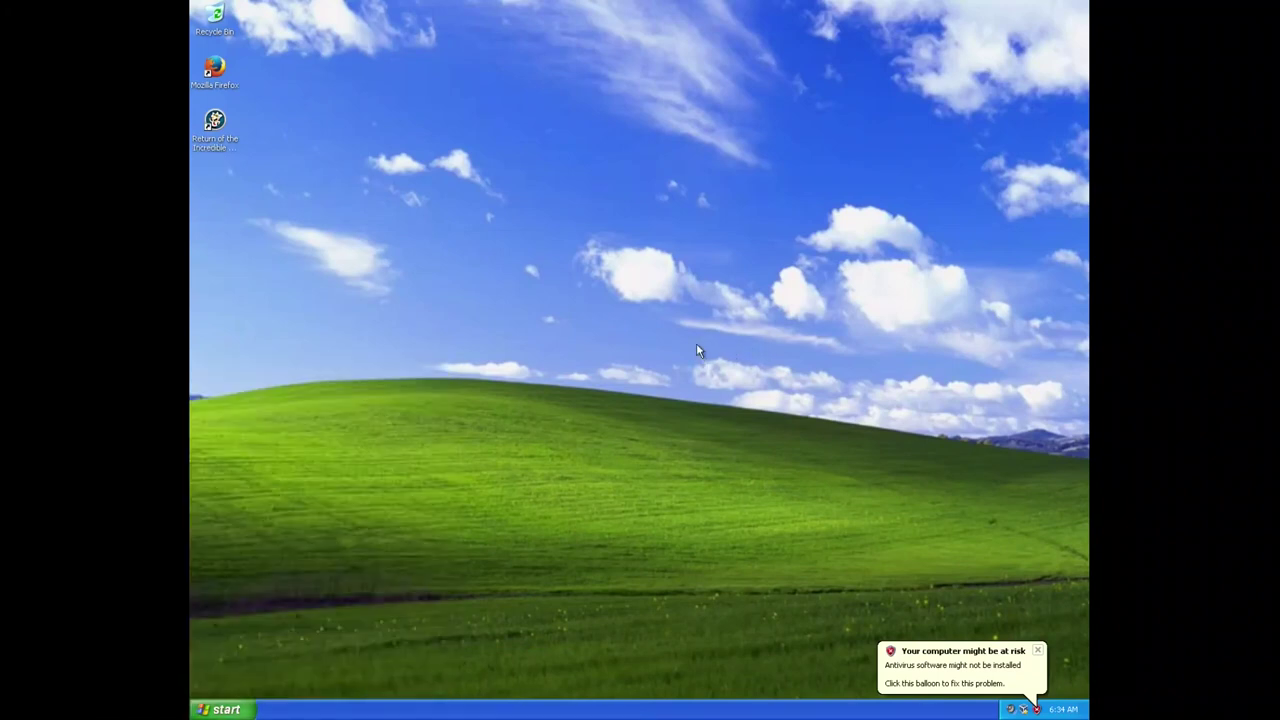
{"action": "key", "text": "alt+F4"}
{"action": "left_click", "coordinate": [641, 264]}
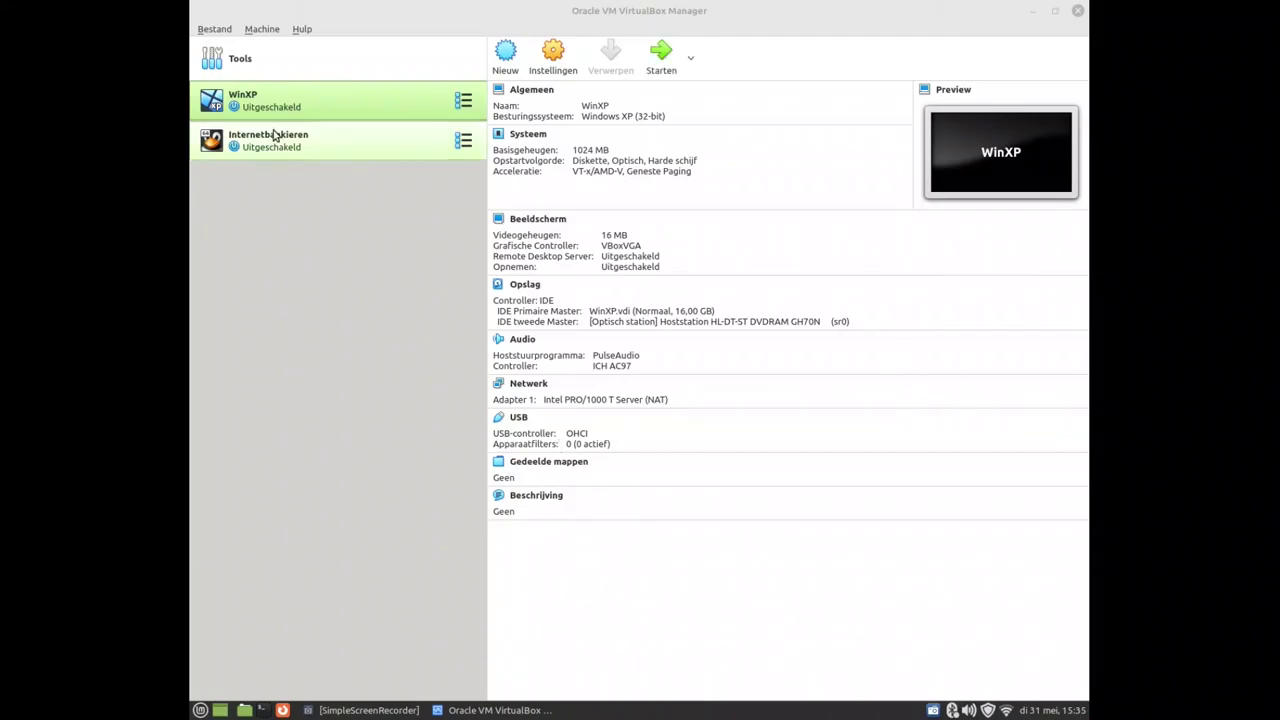
- Look over the configuration details of the Internetbankieren and WinXP virtual machines, and close the VirtualBox Manager
{"action": "left_click", "coordinate": [272, 146]}
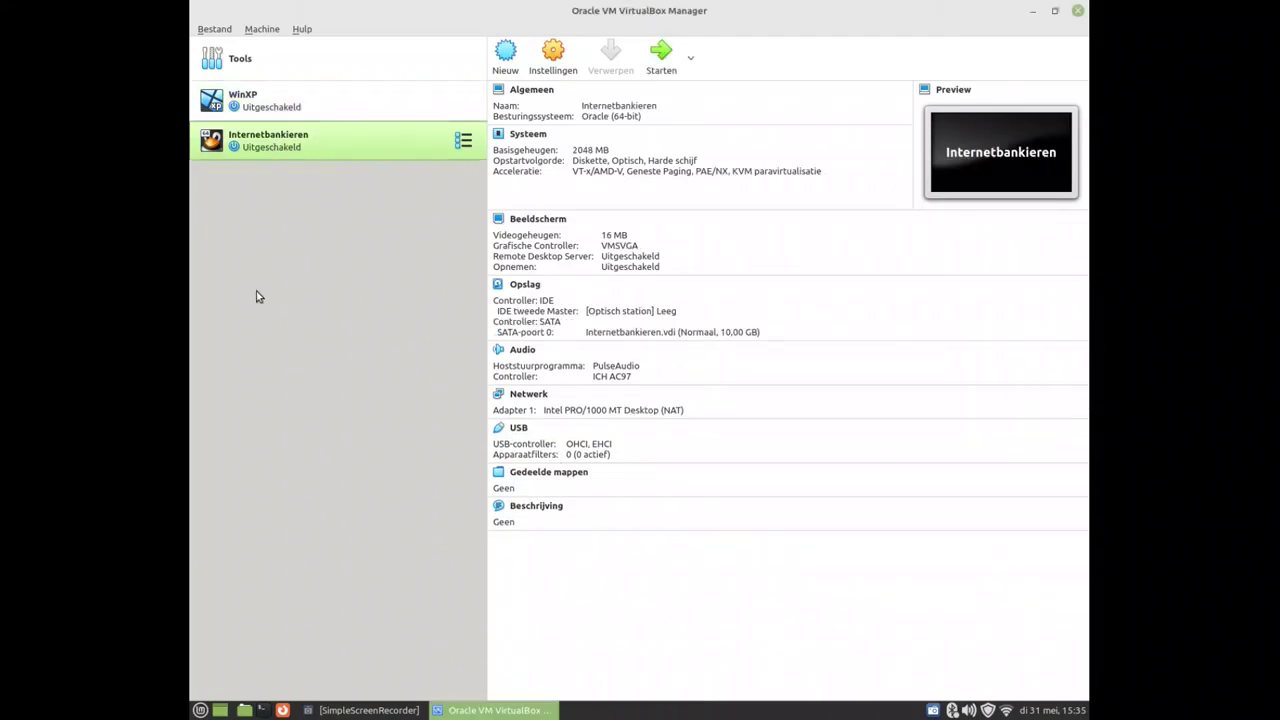
{"action": "left_click", "coordinate": [294, 114]}
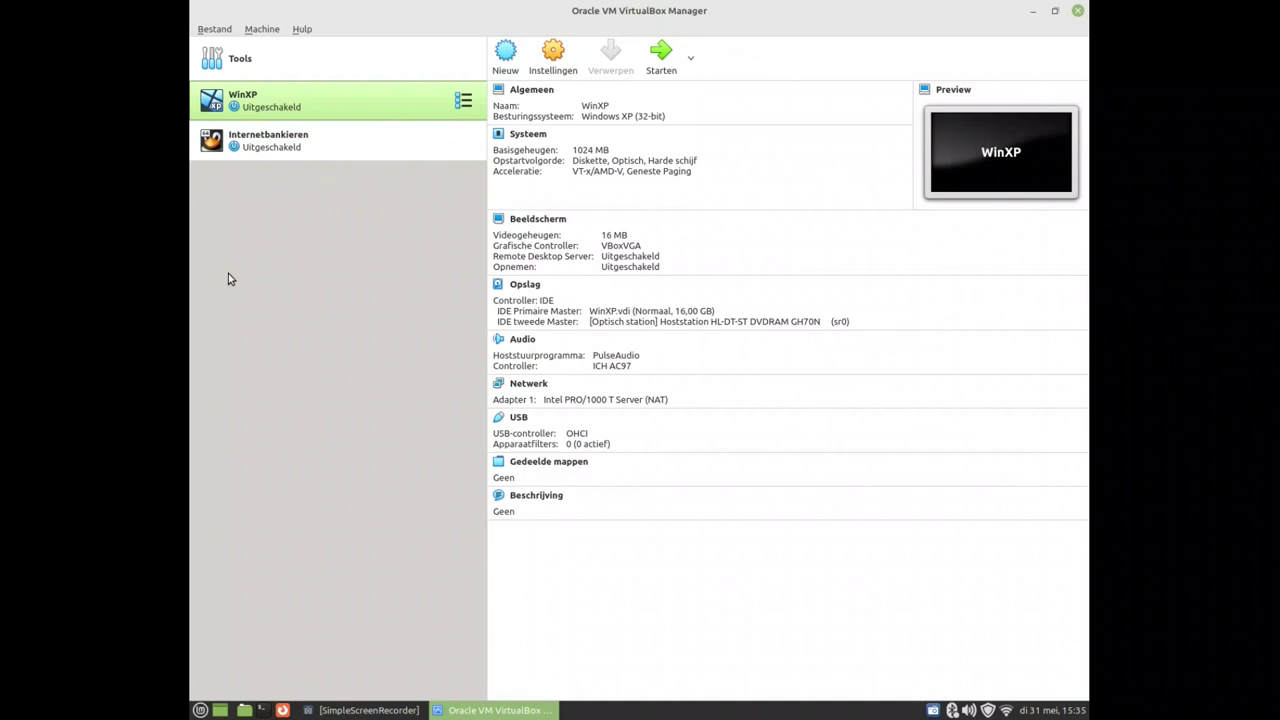
{"action": "left_click", "coordinate": [268, 145]}
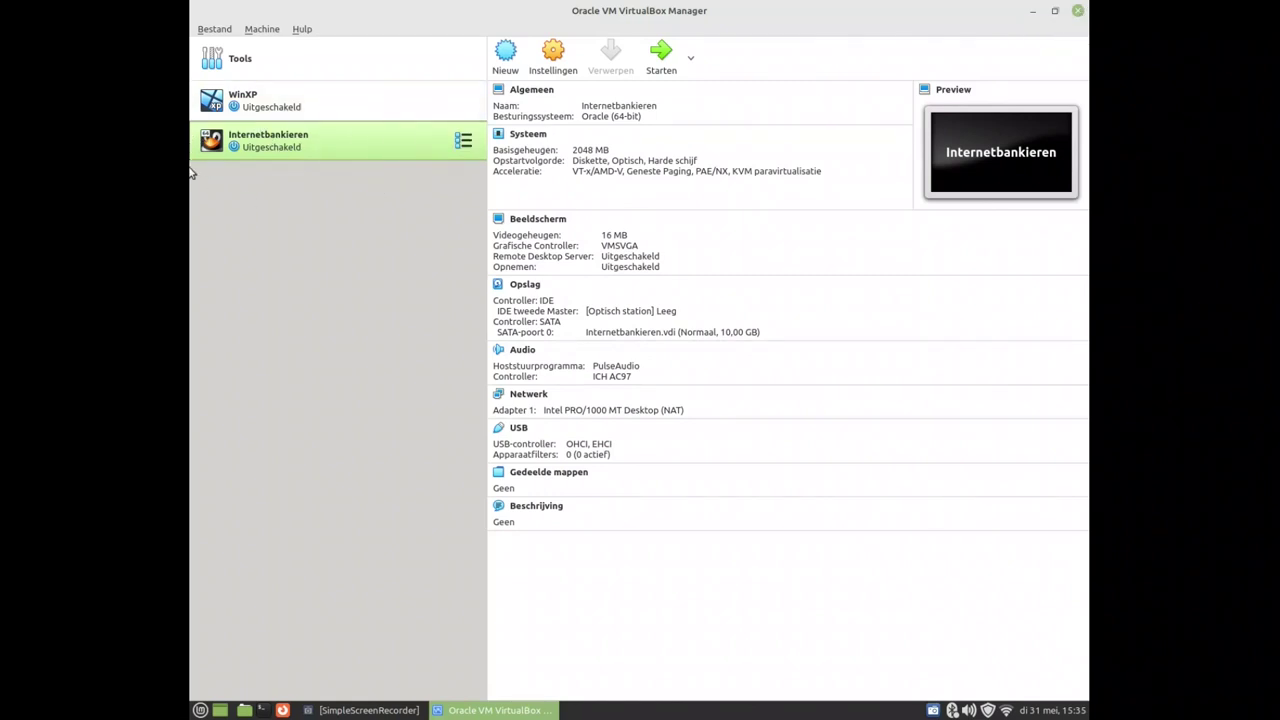
{"action": "left_click", "coordinate": [1079, 12]}
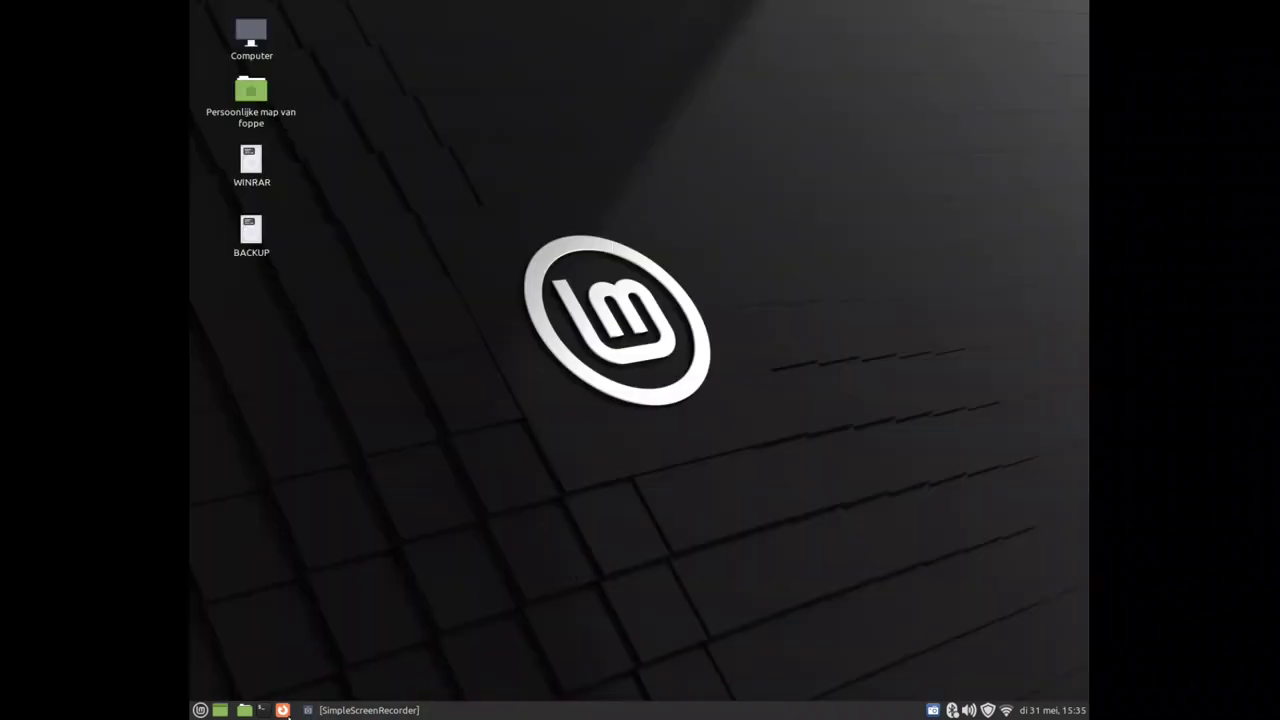
{"action": "left_click", "coordinate": [348, 711]}
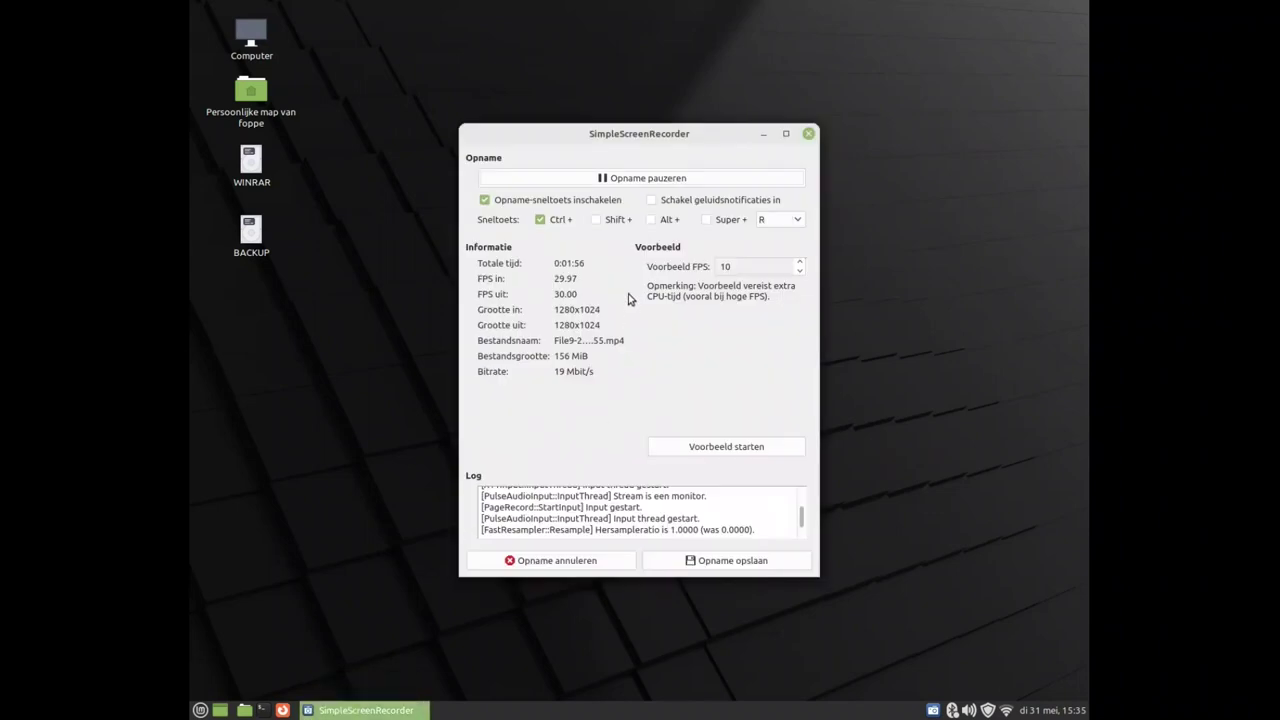
{"action": "left_click", "coordinate": [763, 133]}
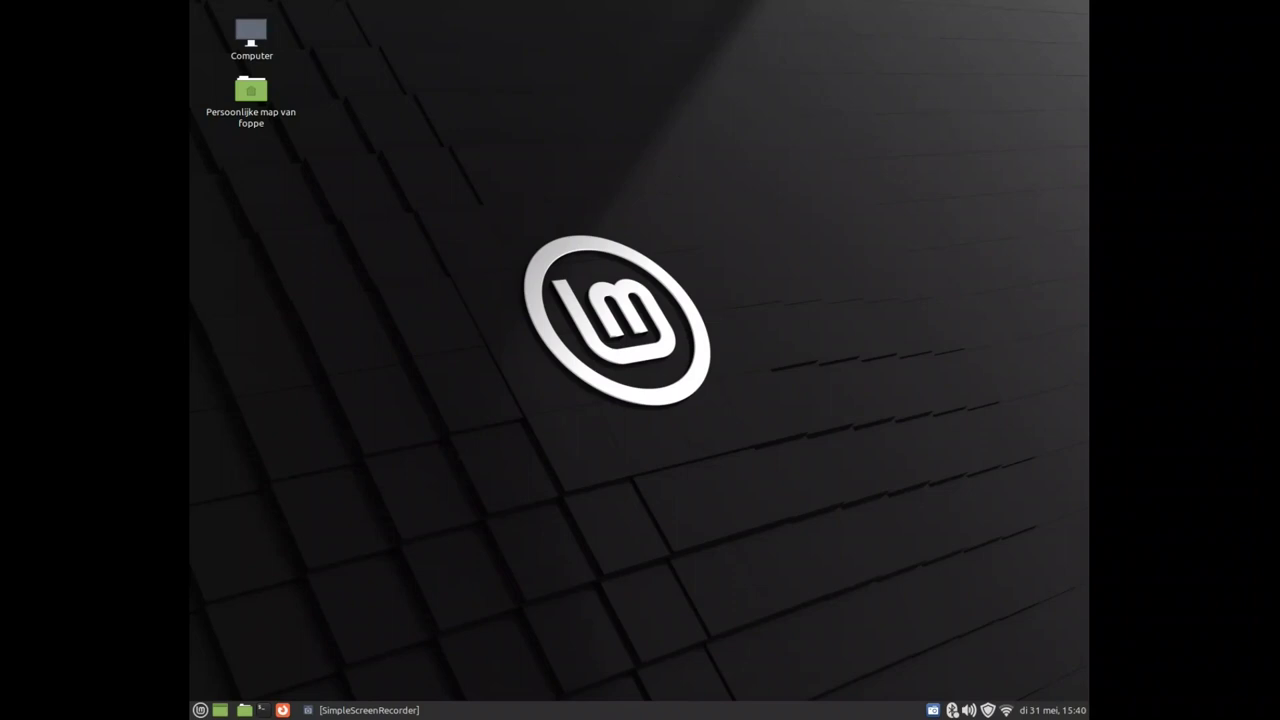
- Close the USB drive's folder window, launch GParted from the system tools by authenticating with the account password, and maximize it
{"action": "left_click", "coordinate": [199, 710]}
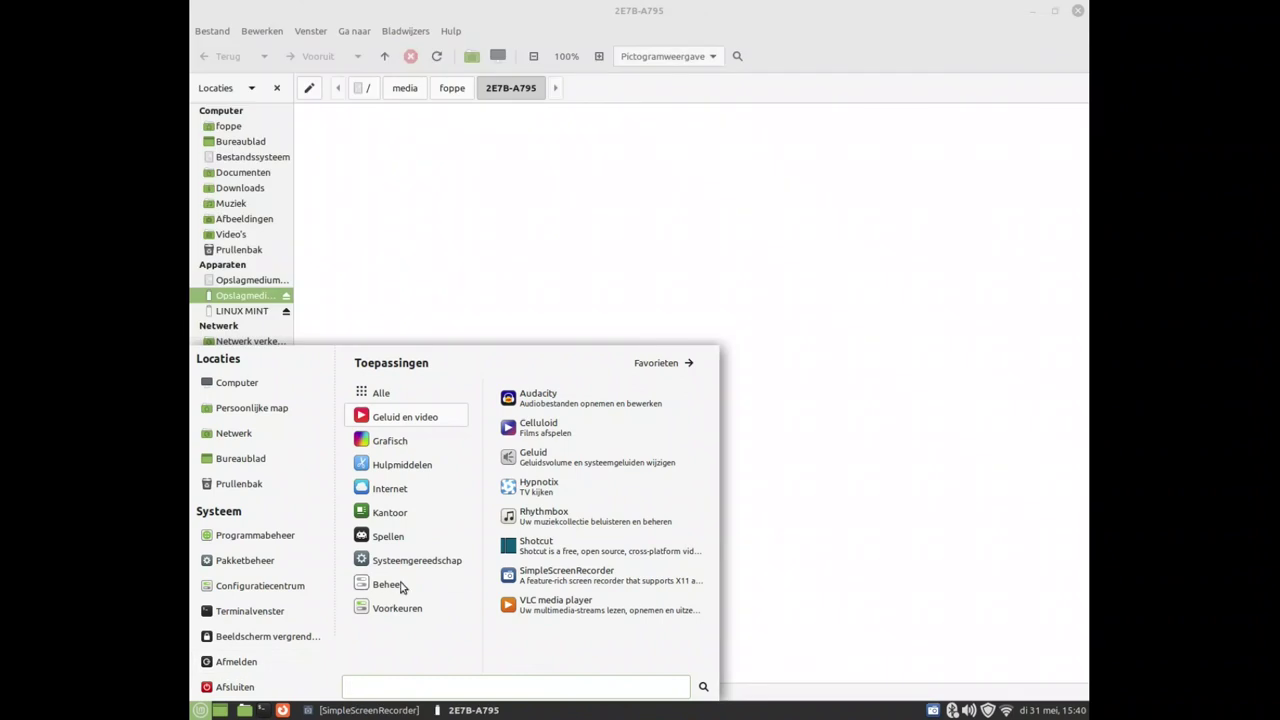
{"action": "left_click", "coordinate": [1077, 10]}
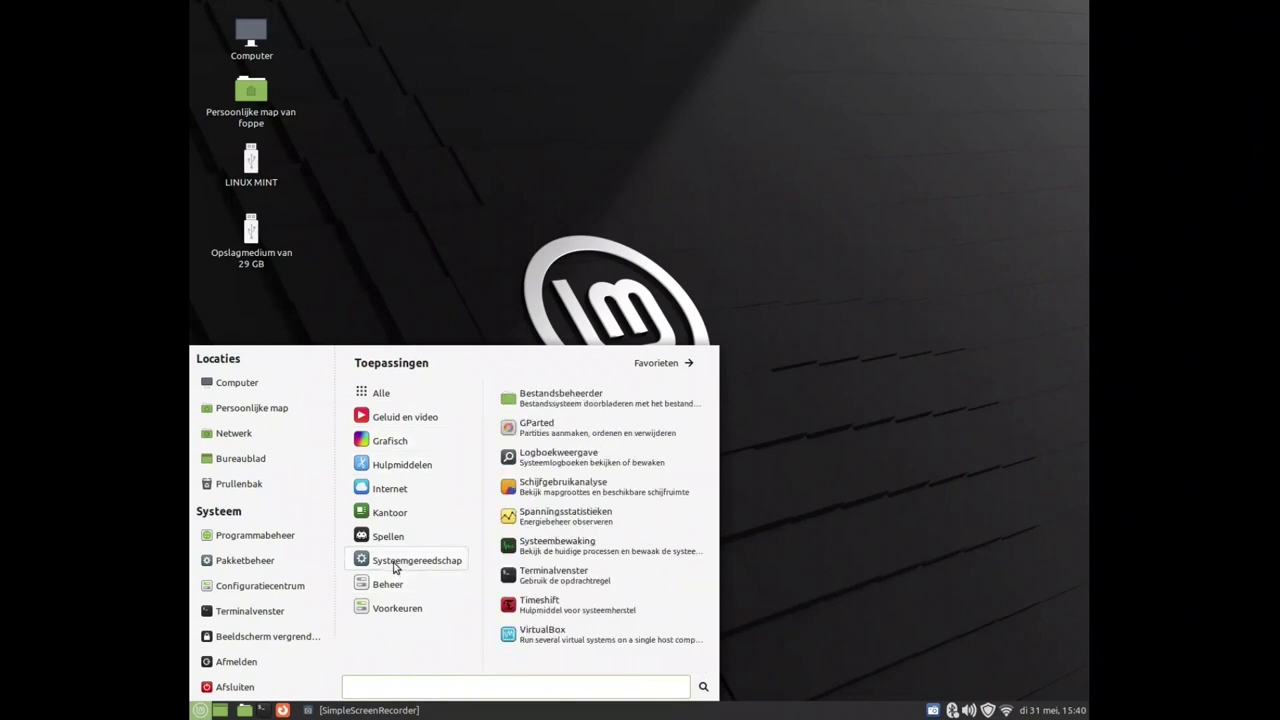
{"action": "left_click", "coordinate": [578, 442]}
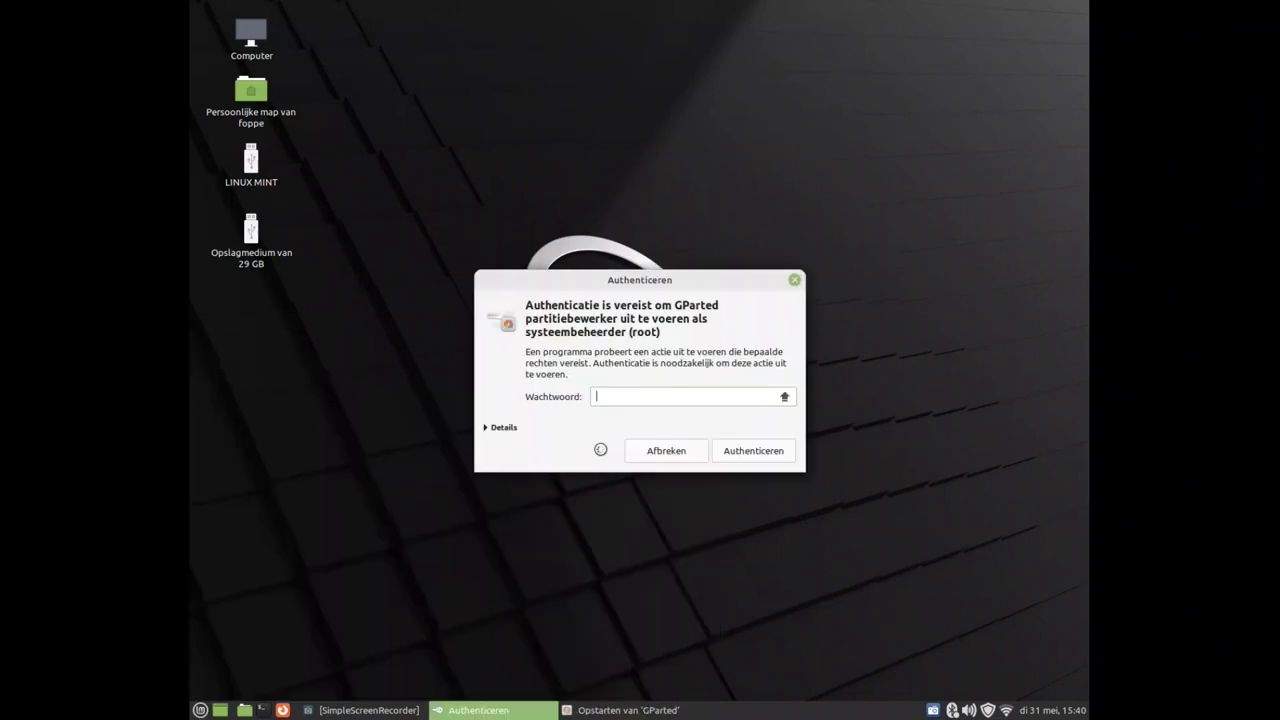
{"action": "type", "text": "••••"}
{"action": "key", "text": "Return"}
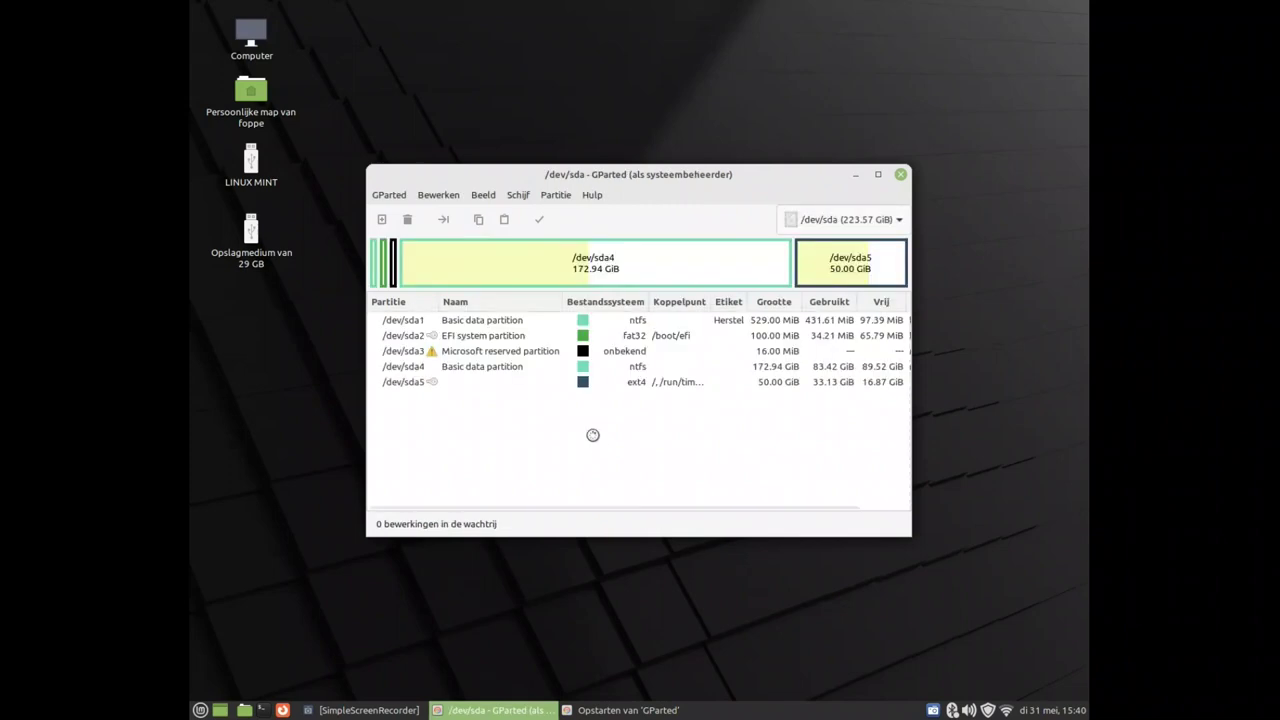
{"action": "left_click", "coordinate": [878, 175]}
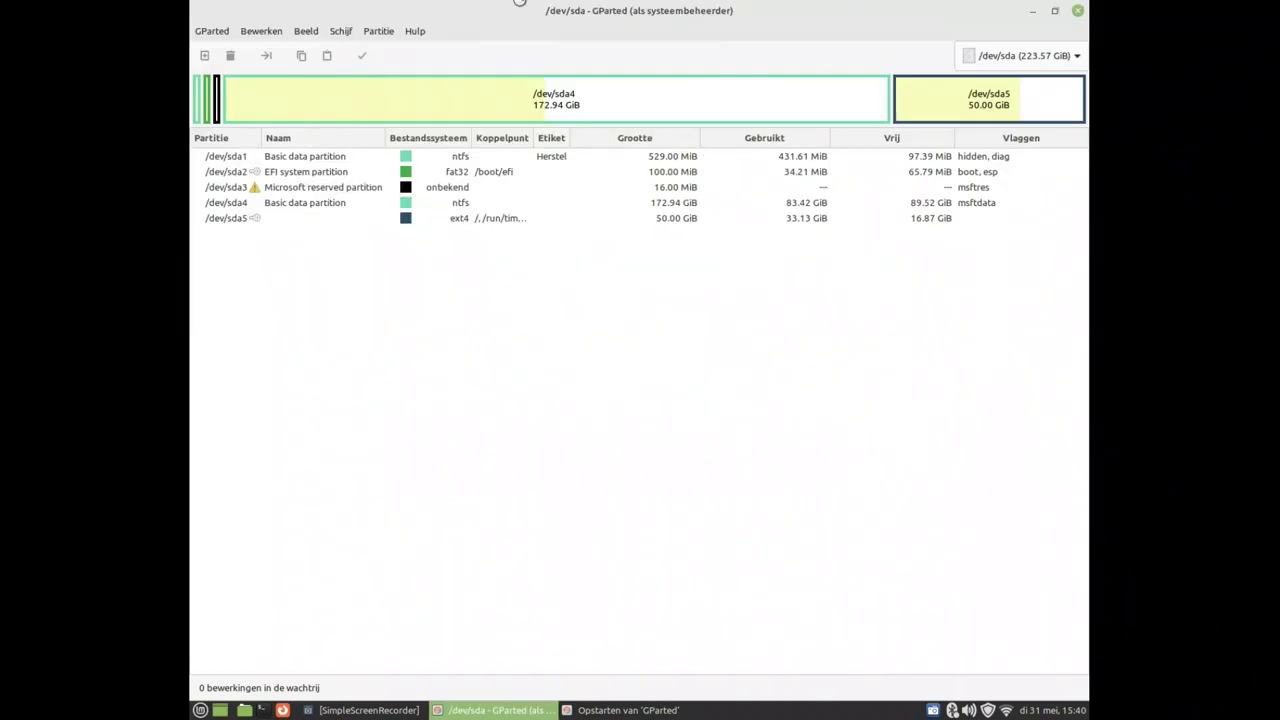
- Switch GParted to the /dev/sdc disk, inspect its partitions /dev/sdc1 and /dev/sdc2, and close the program
{"action": "left_click", "coordinate": [970, 56]}
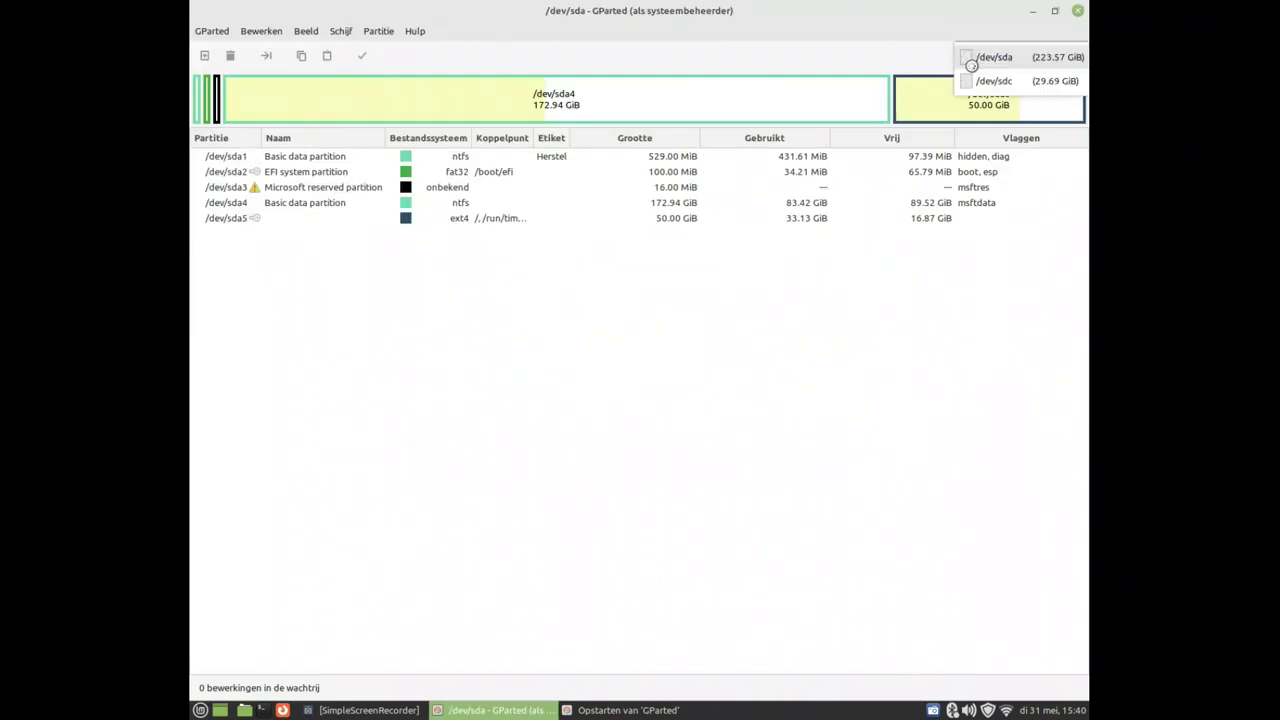
{"action": "left_click", "coordinate": [971, 79]}
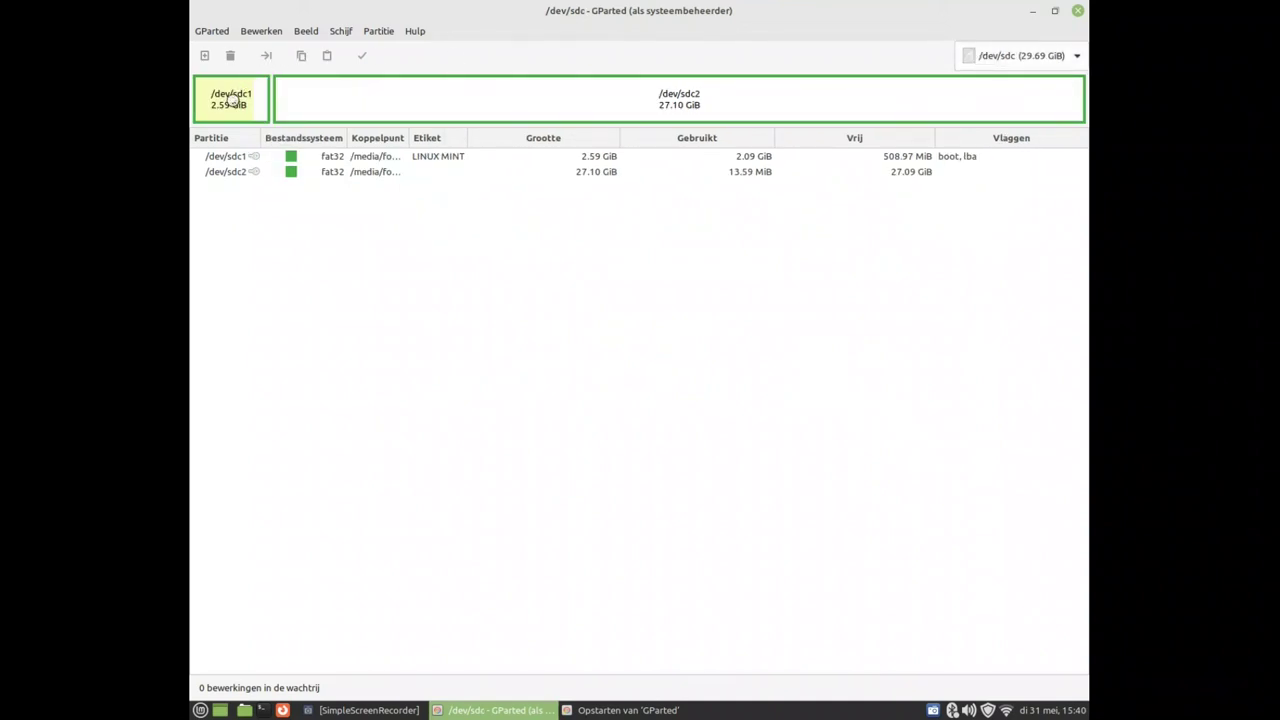
{"action": "left_click", "coordinate": [386, 104]}
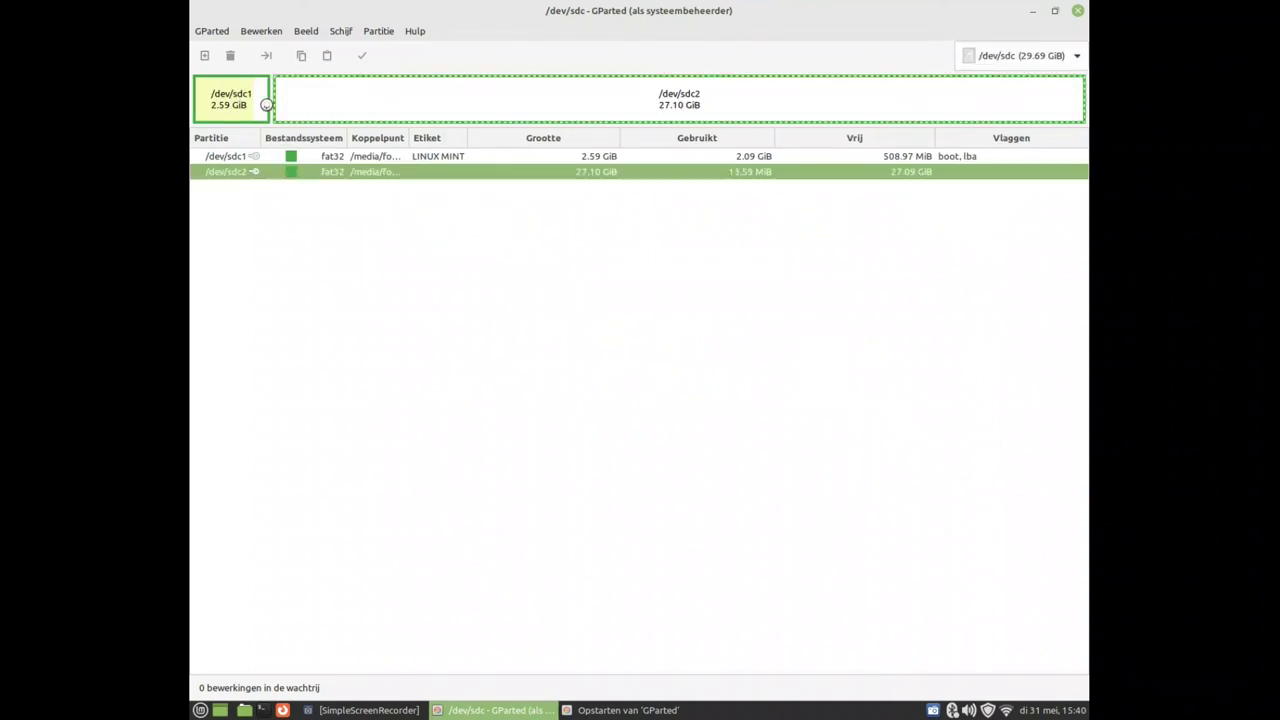
{"action": "left_click", "coordinate": [262, 104]}
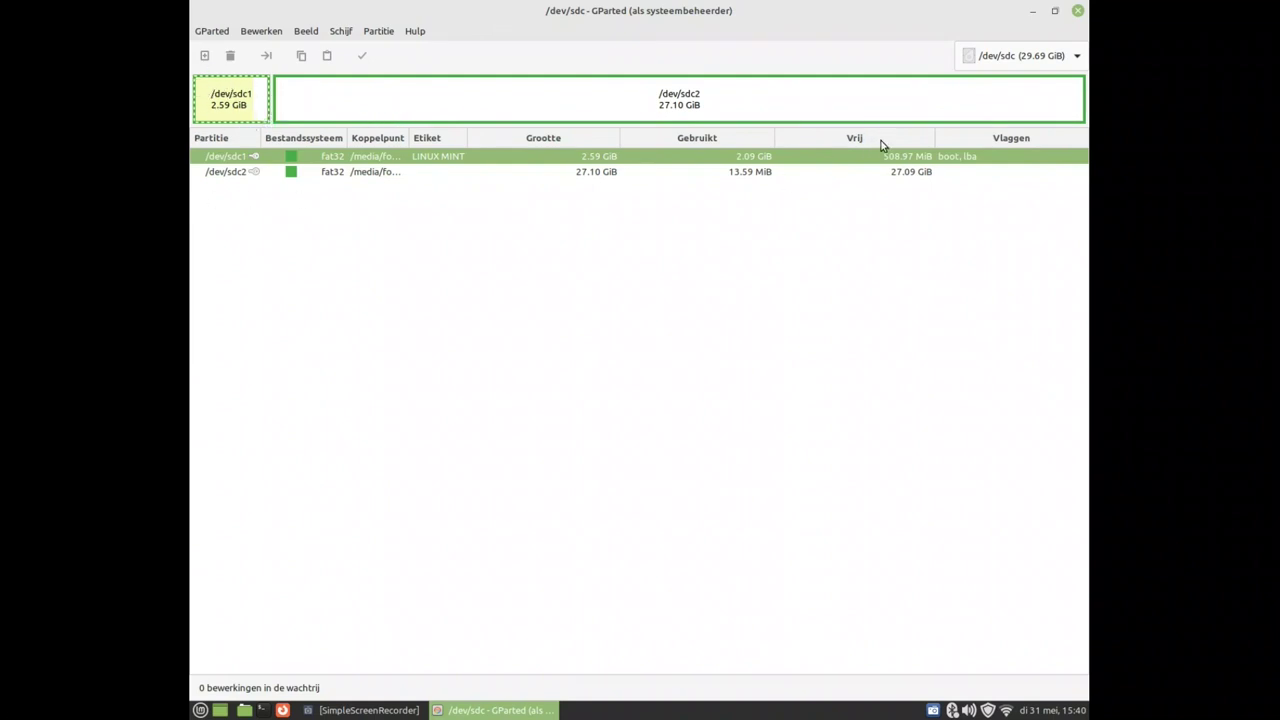
{"action": "left_click", "coordinate": [894, 84]}
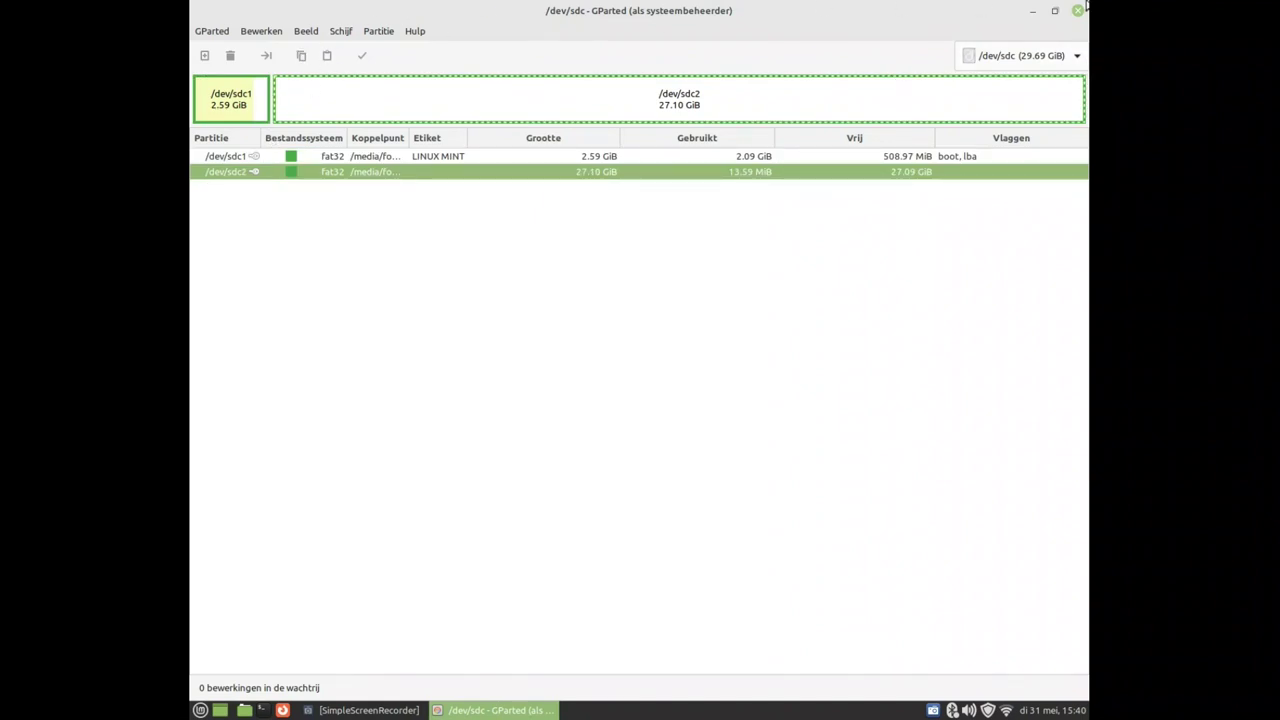
{"action": "left_click", "coordinate": [1077, 10]}
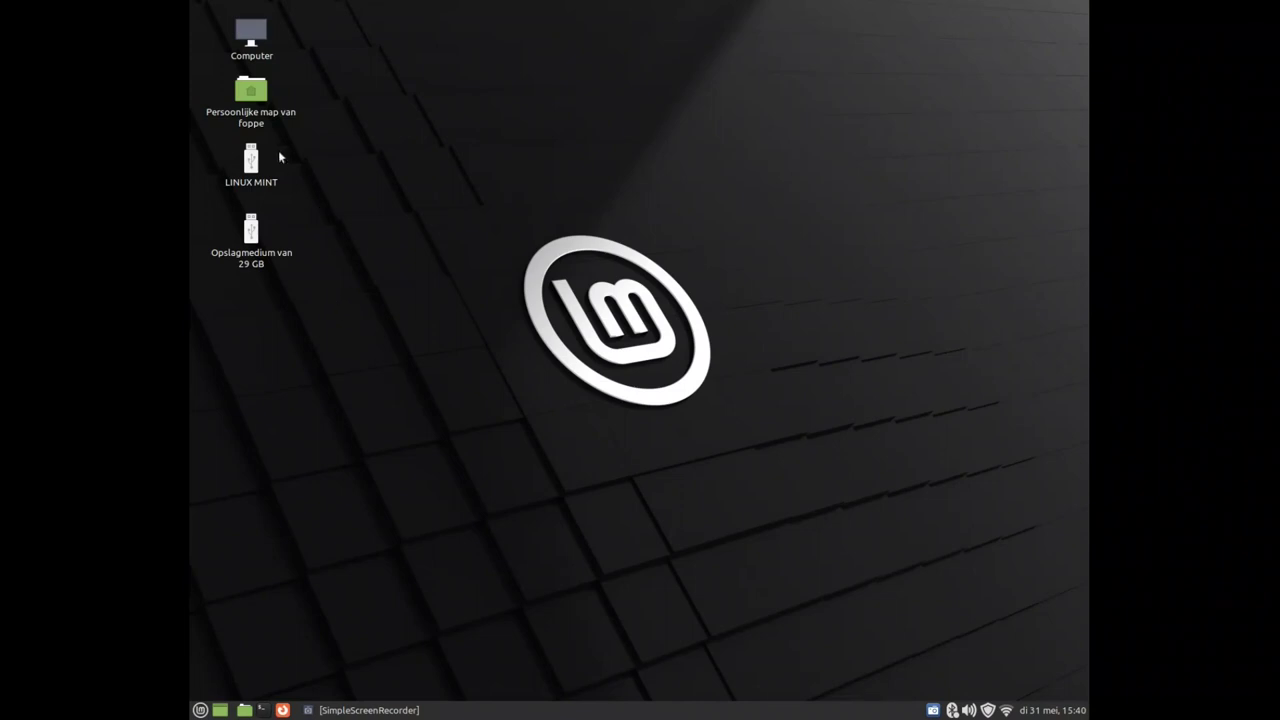
- Eject the LINUX MINT USB drive from the desktop and bring up the SimpleScreenRecorder window
{"action": "right_click", "coordinate": [241, 166]}
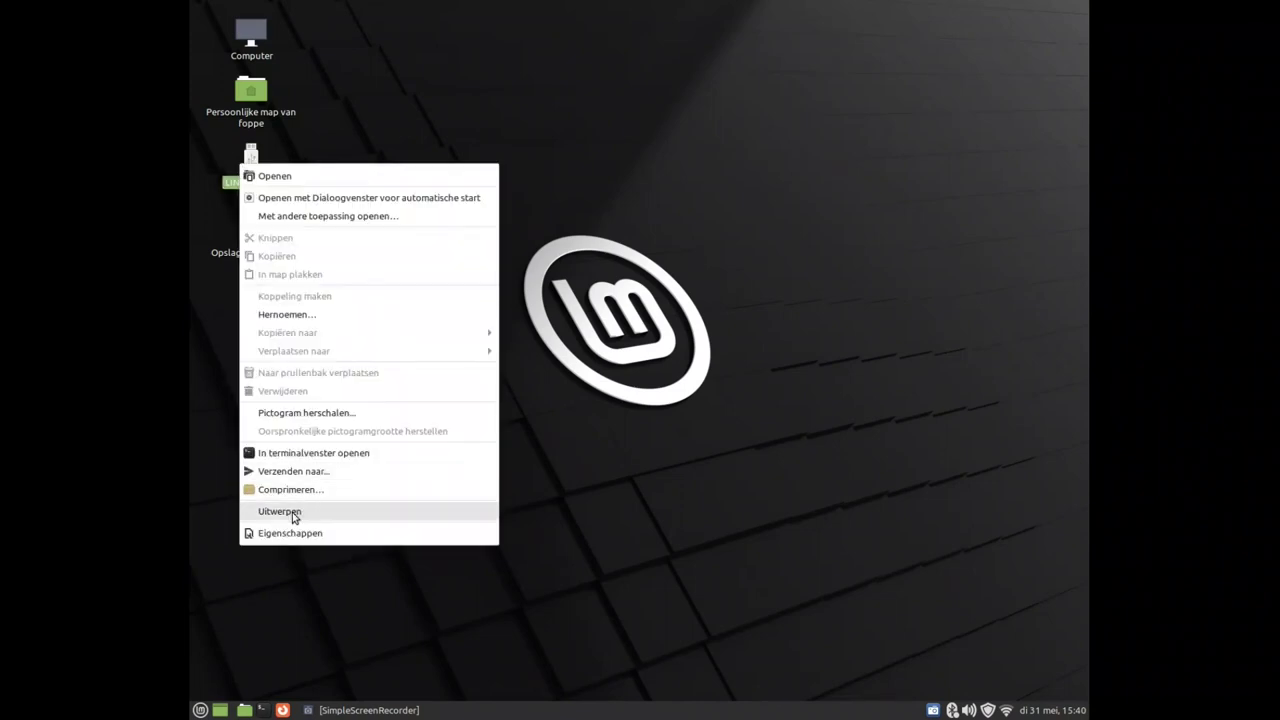
{"action": "left_click", "coordinate": [279, 511]}
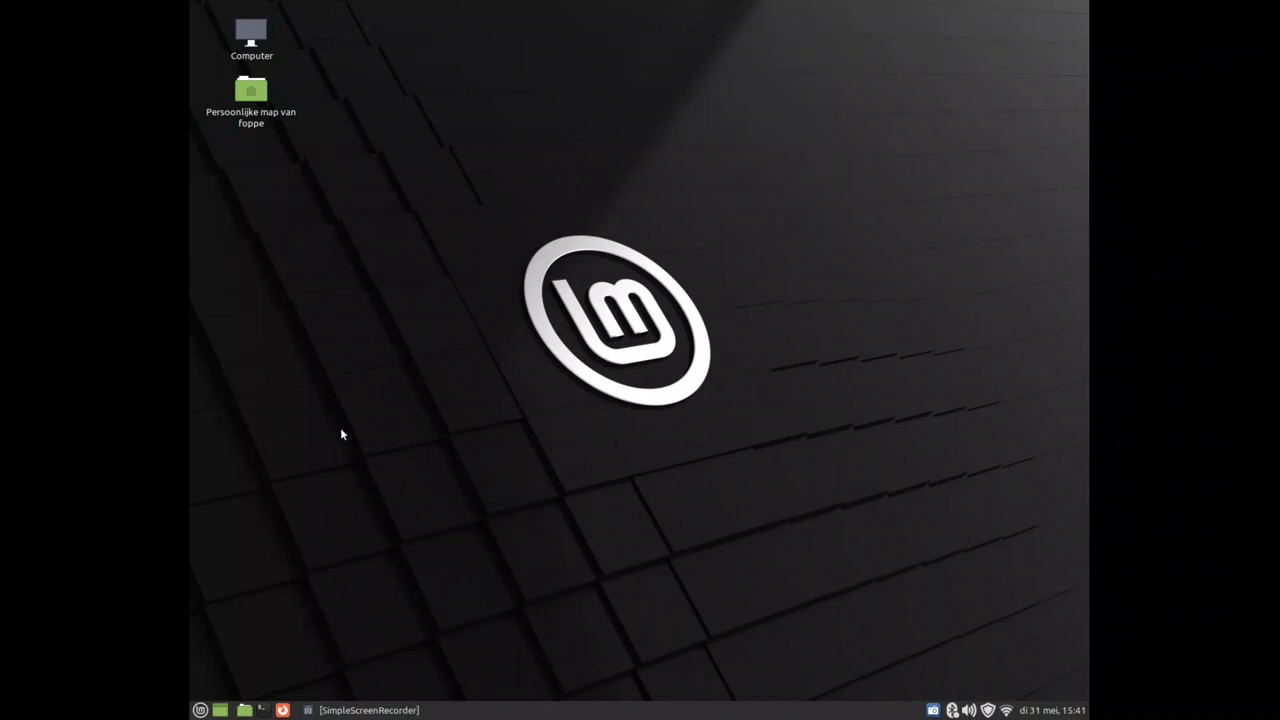
{"action": "left_click", "coordinate": [352, 710]}
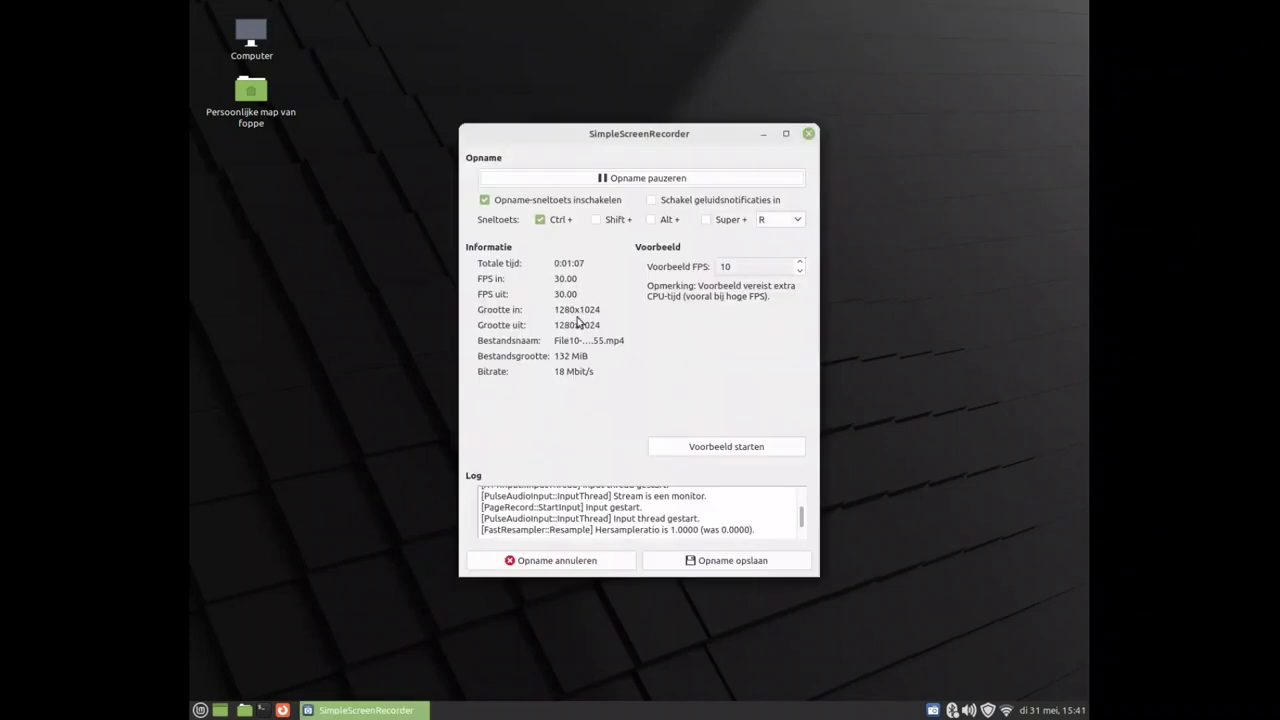